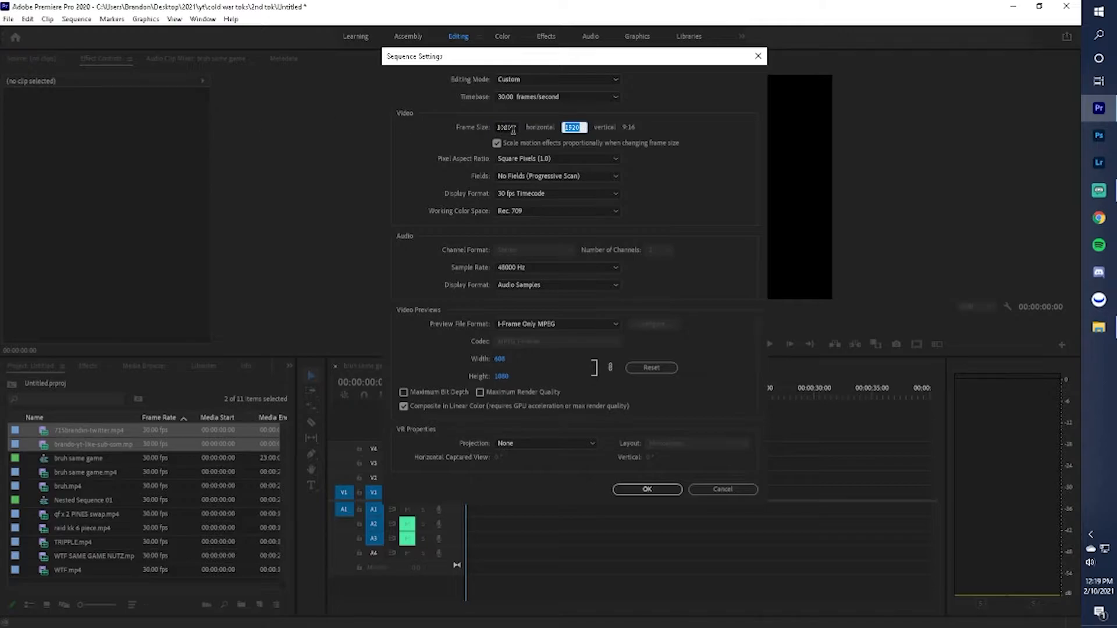
# Turn off proportional motion-effect scaling and apply the sequence settings with a 1080 by 1920 frame size
pyautogui.click(584, 125)
pyautogui.click(630, 145)
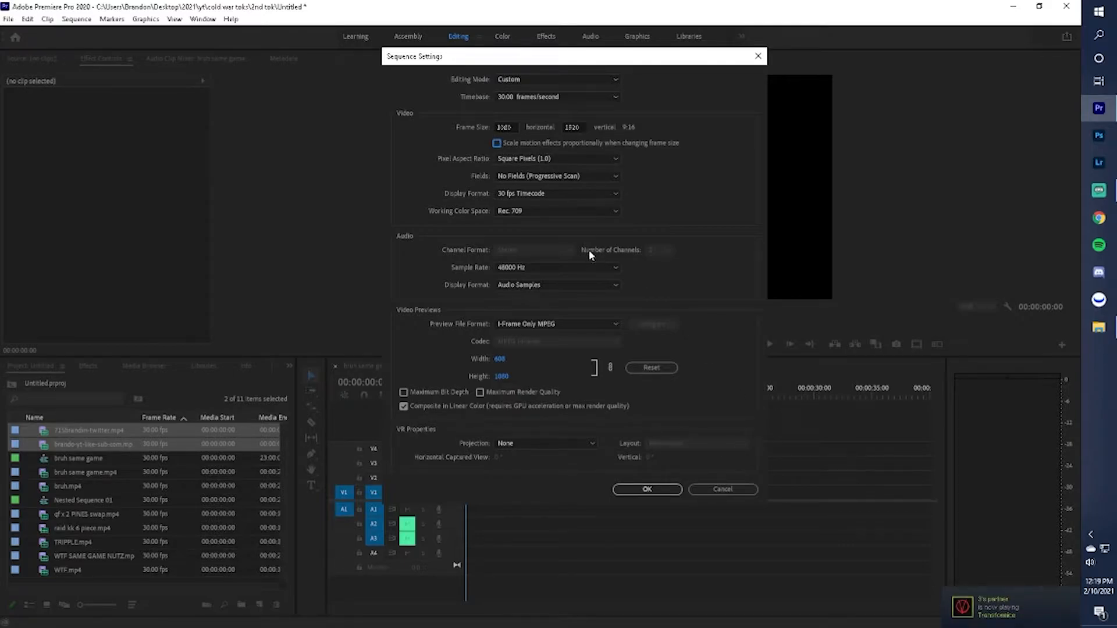
pyautogui.click(660, 489)
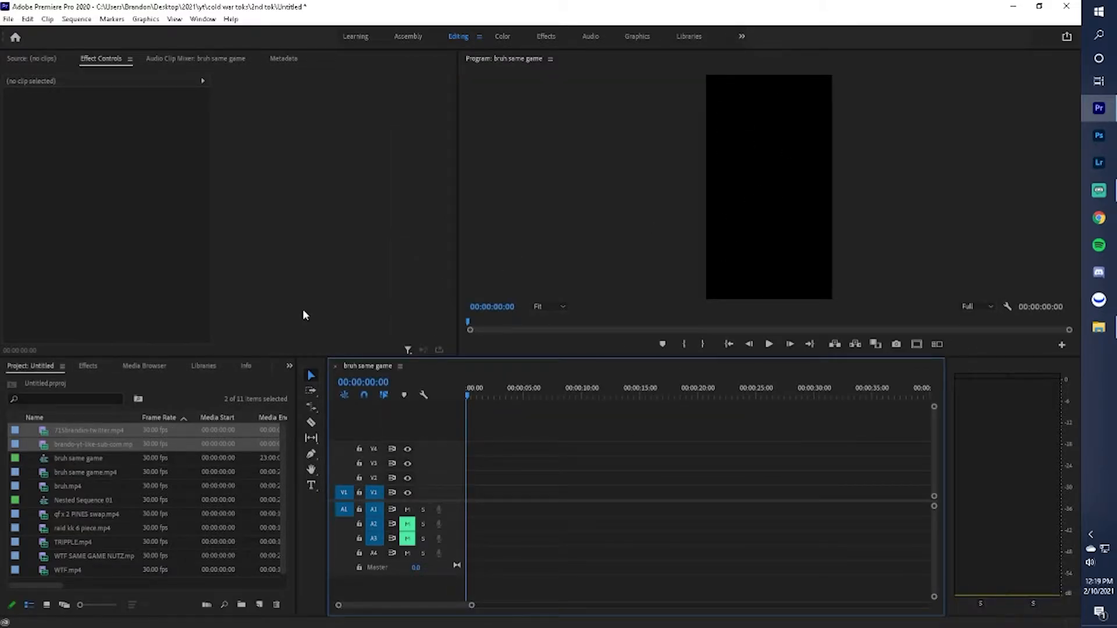
# Place Nested Sequence 01 on track V3 at the start of the timeline, keeping the existing sequence settings
pyautogui.moveTo(81, 500); pyautogui.dragTo(441, 466)
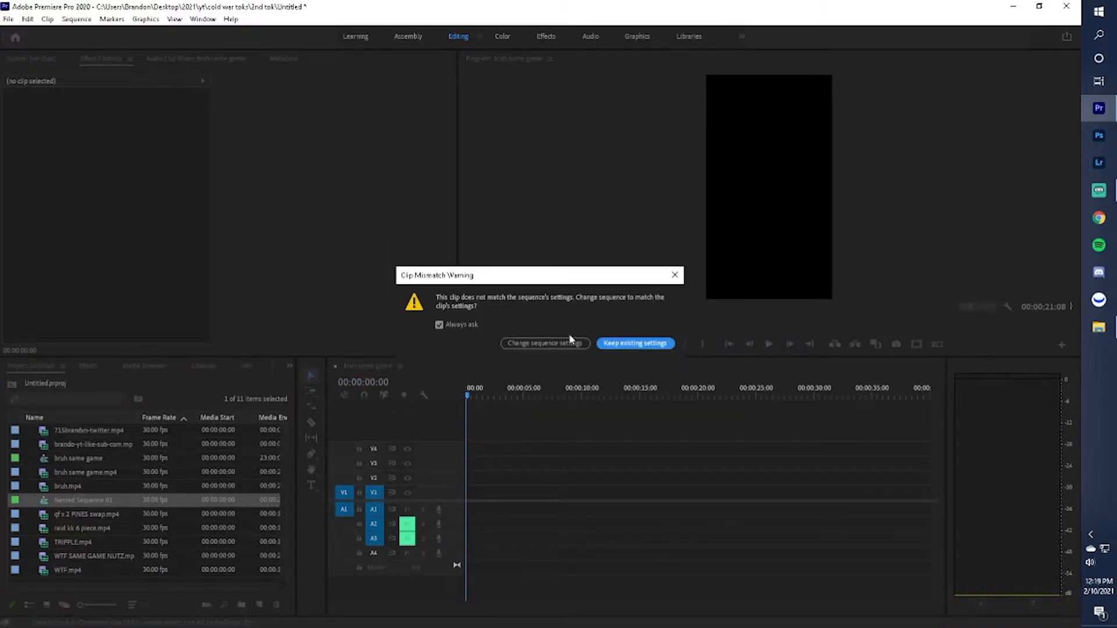
pyautogui.click(618, 343)
pyautogui.moveTo(514, 392); pyautogui.dragTo(466, 442)
pyautogui.click(490, 459)
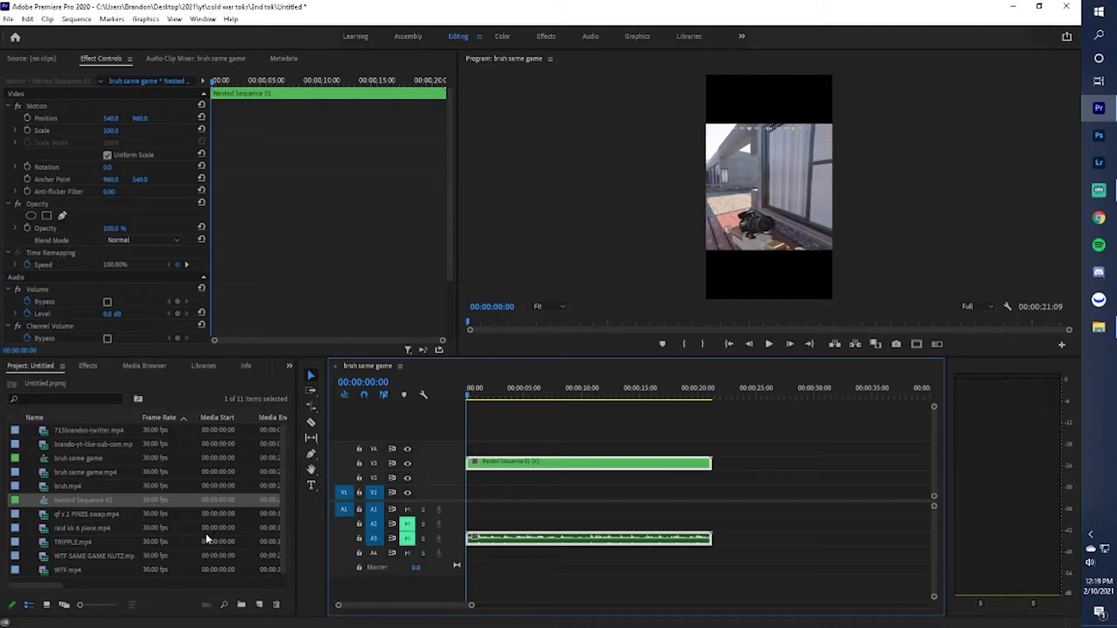
# Stack a second copy of Nested Sequence 01 on V4 and shift the copies' audio onto tracks A2 and A3
pyautogui.moveTo(72, 498); pyautogui.dragTo(472, 447)
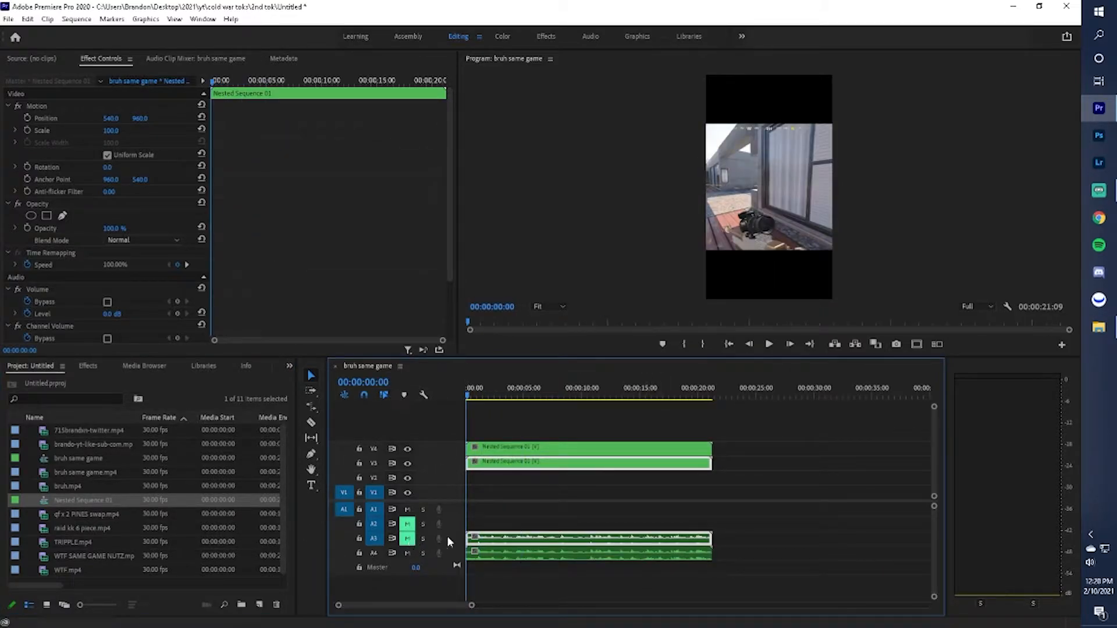
pyautogui.moveTo(493, 539)
pyautogui.mouseDown()
pyautogui.moveTo(492, 524)
pyautogui.moveTo(489, 550)
pyautogui.moveTo(490, 540)
pyautogui.mouseUp()
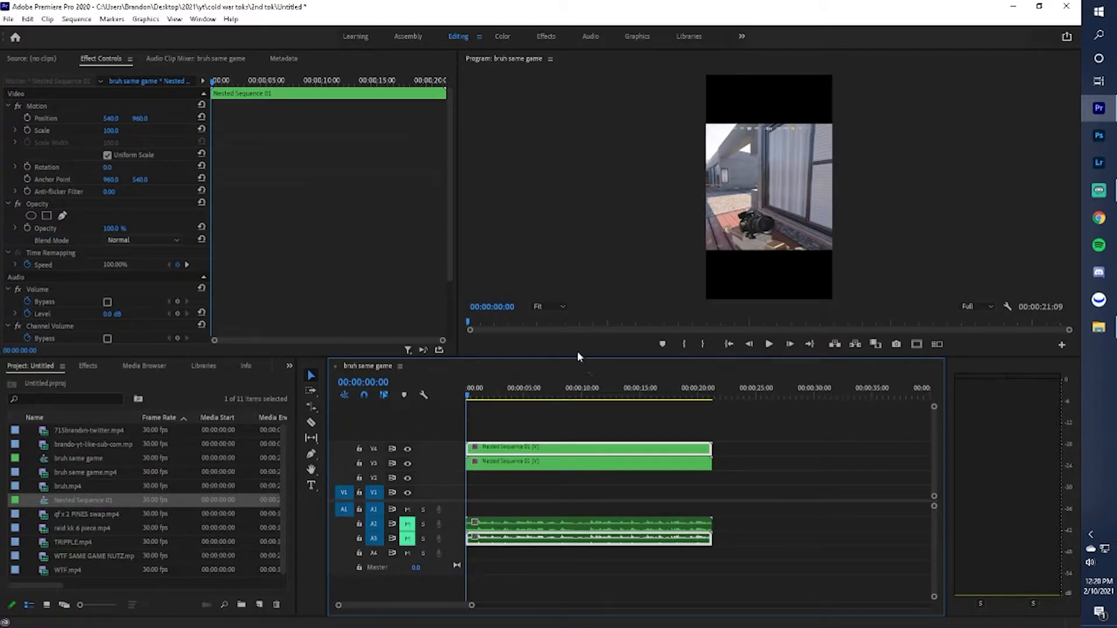
# Play the sequence with track A2 unmuted, return the playhead to the start and mute A2 again
pyautogui.press('space')
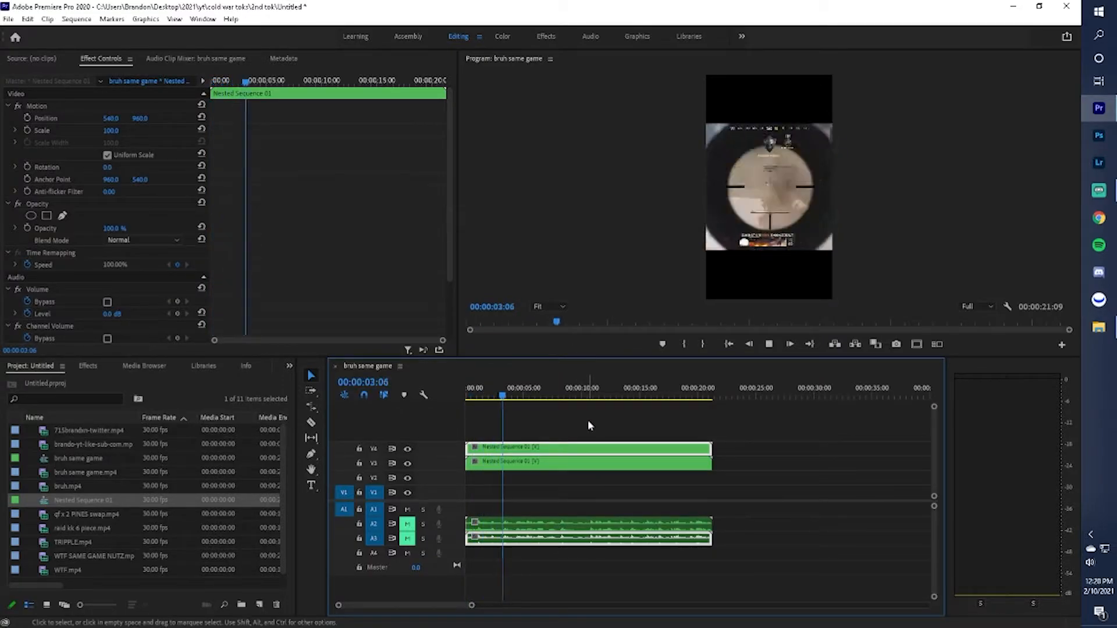
pyautogui.click(407, 525)
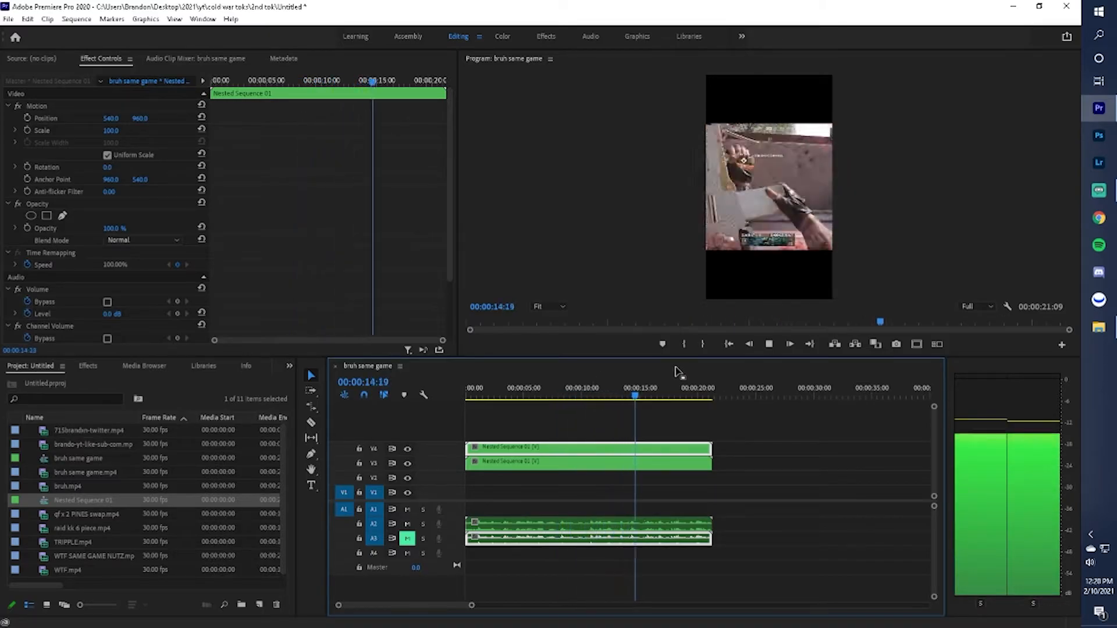
pyautogui.click(771, 345)
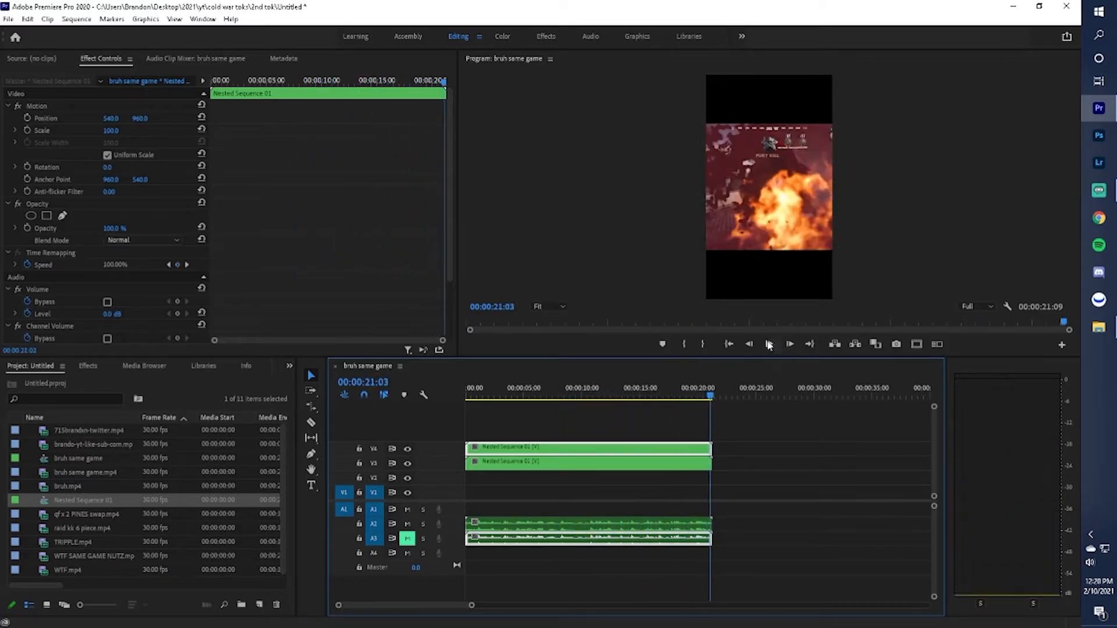
pyautogui.press('space')
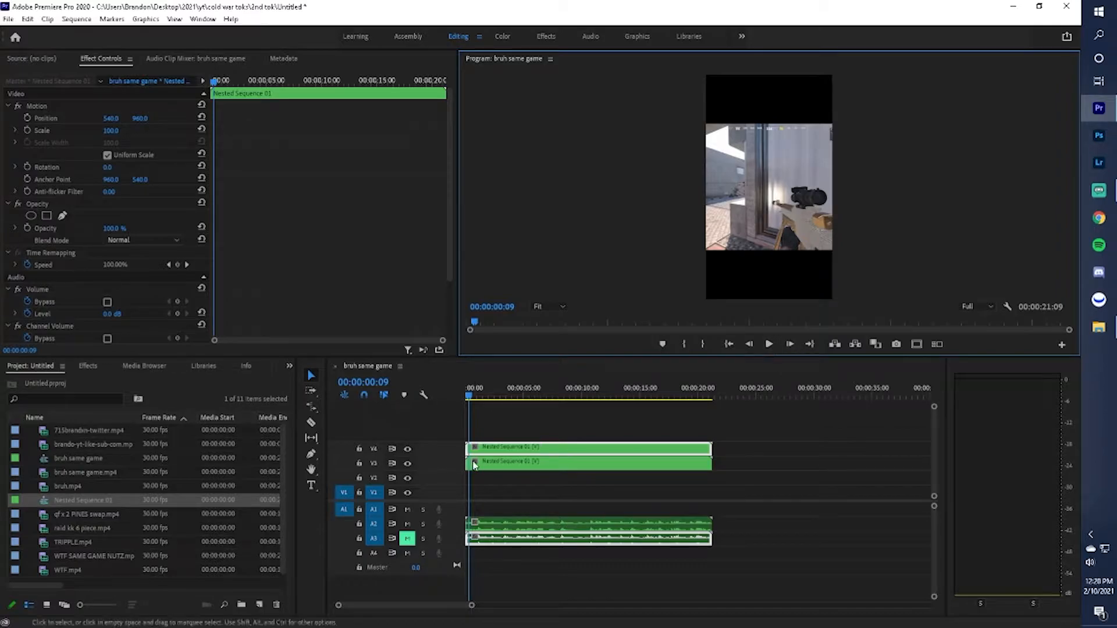
pyautogui.click(467, 395)
pyautogui.click(407, 524)
pyautogui.click(375, 494)
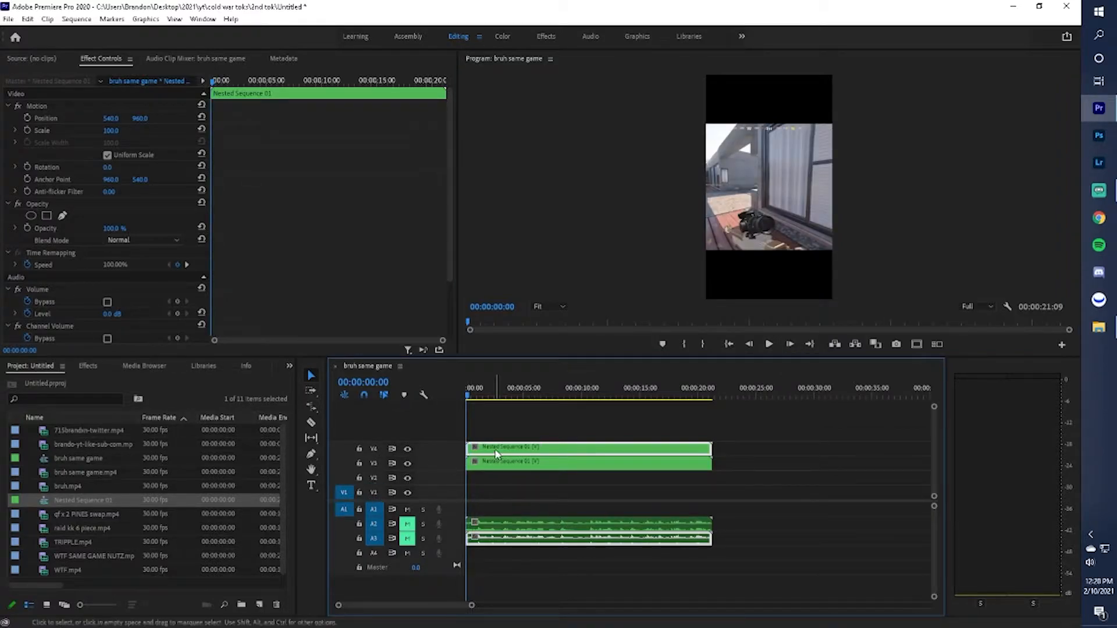
# Scale the V3 copy to 180, set its horizontal position to 1715 and preview the background
pyautogui.click(493, 465)
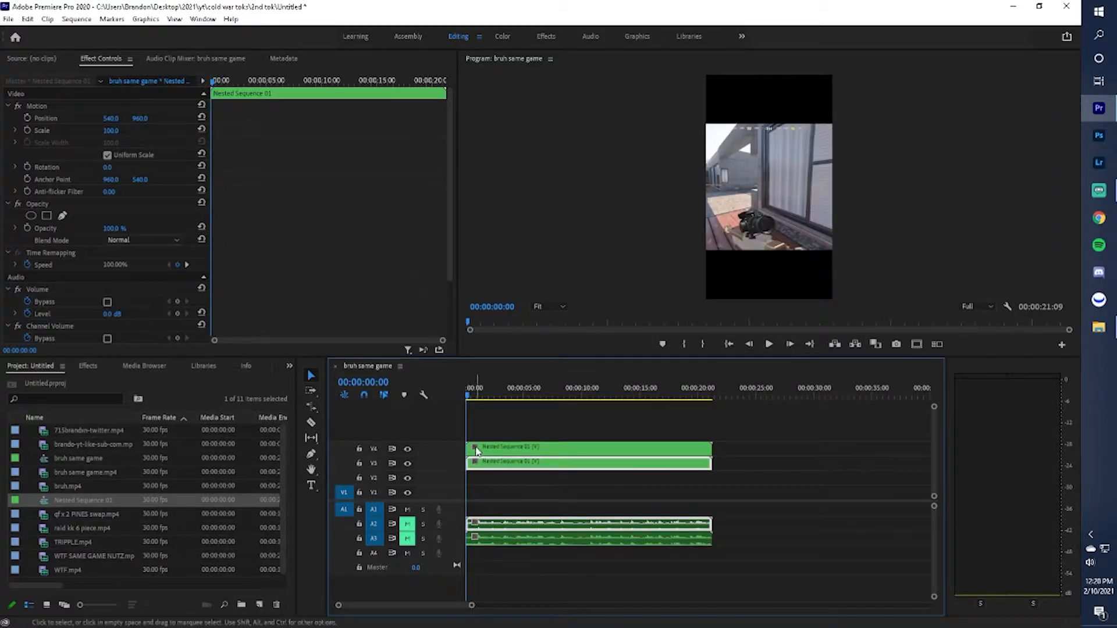
pyautogui.moveTo(110, 131); pyautogui.dragTo(242, 118)
pyautogui.press('space')
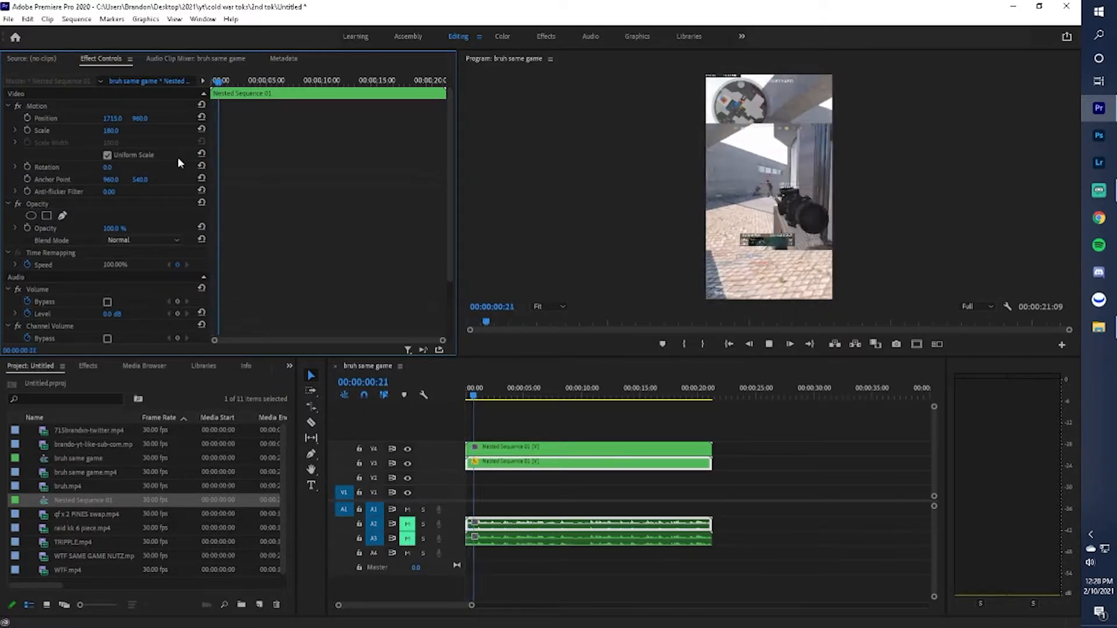
pyautogui.press('space')
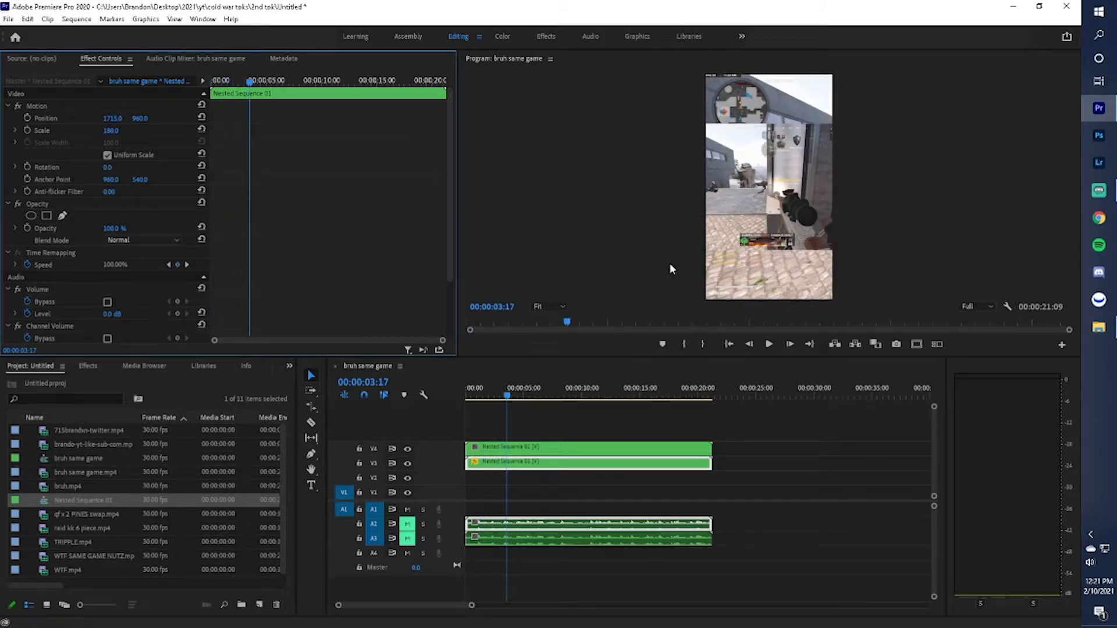
# Set the V4 copy's vertical position to 847, undo the stray horizontal shift, and play the result before returning to the start
pyautogui.click(582, 446)
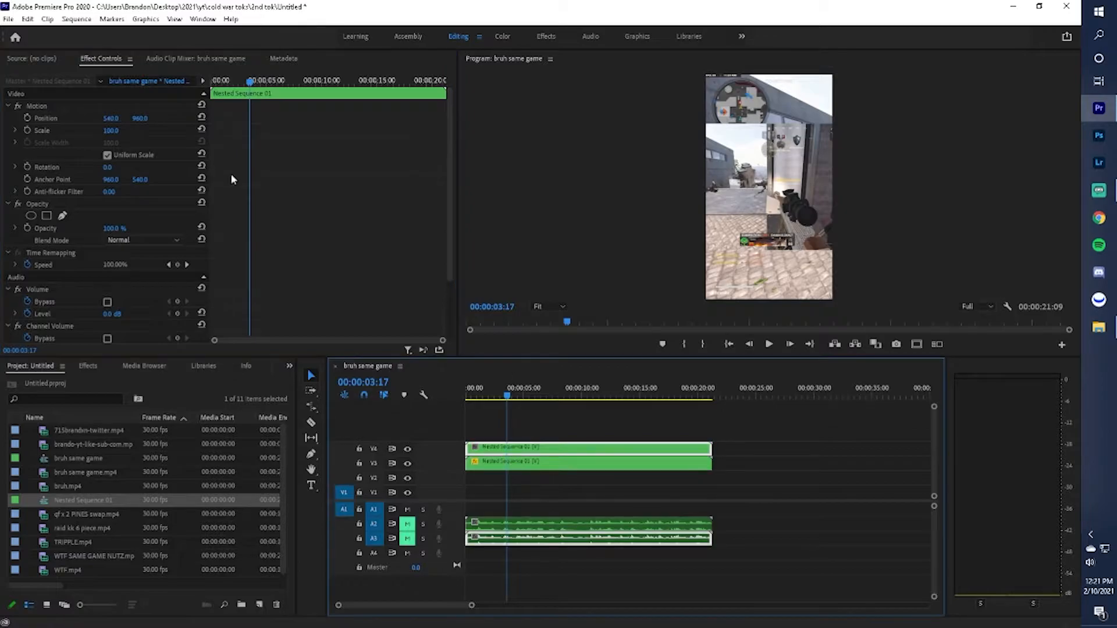
pyautogui.click(113, 130)
pyautogui.click(141, 120)
pyautogui.click(163, 132)
pyautogui.moveTo(109, 121); pyautogui.dragTo(76, 120)
pyautogui.hotkey('ctrl', 'z')
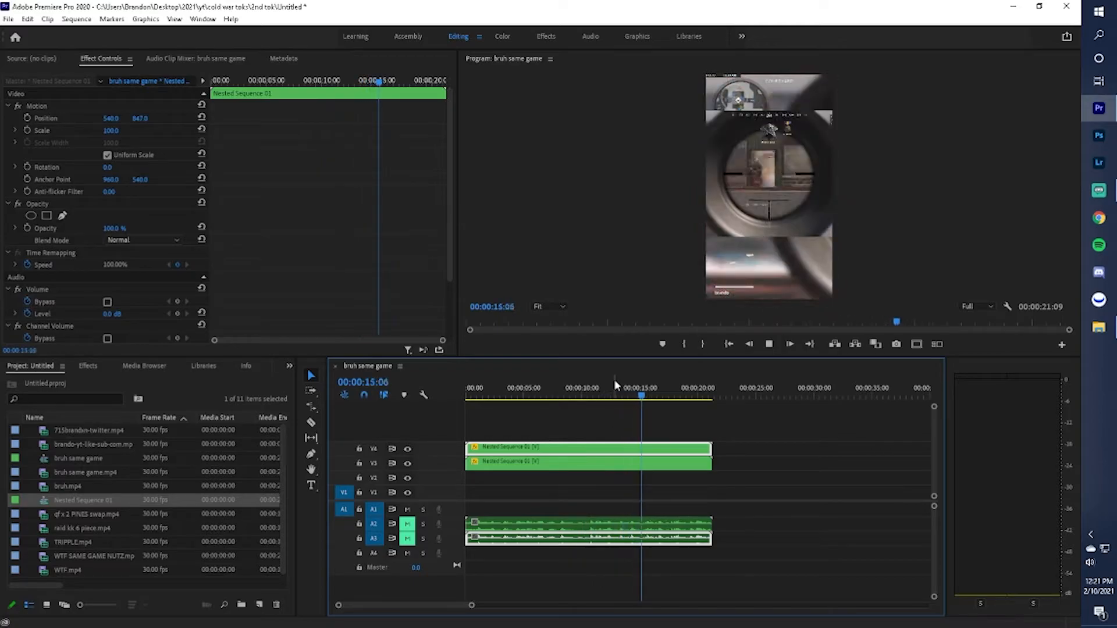
pyautogui.press('space')
pyautogui.press('Home')
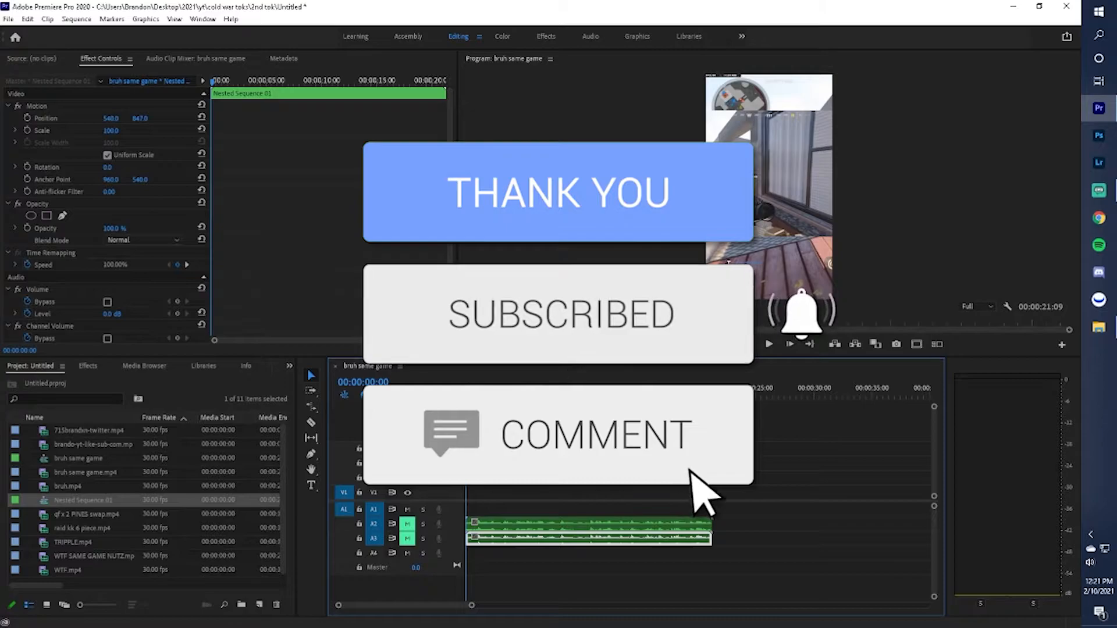
# Add the like-subscribe and Twitter green-screen clips together on V4 directly after the nested sequence, and play them
pyautogui.click(512, 427)
pyautogui.moveTo(506, 393); pyautogui.dragTo(130, 494)
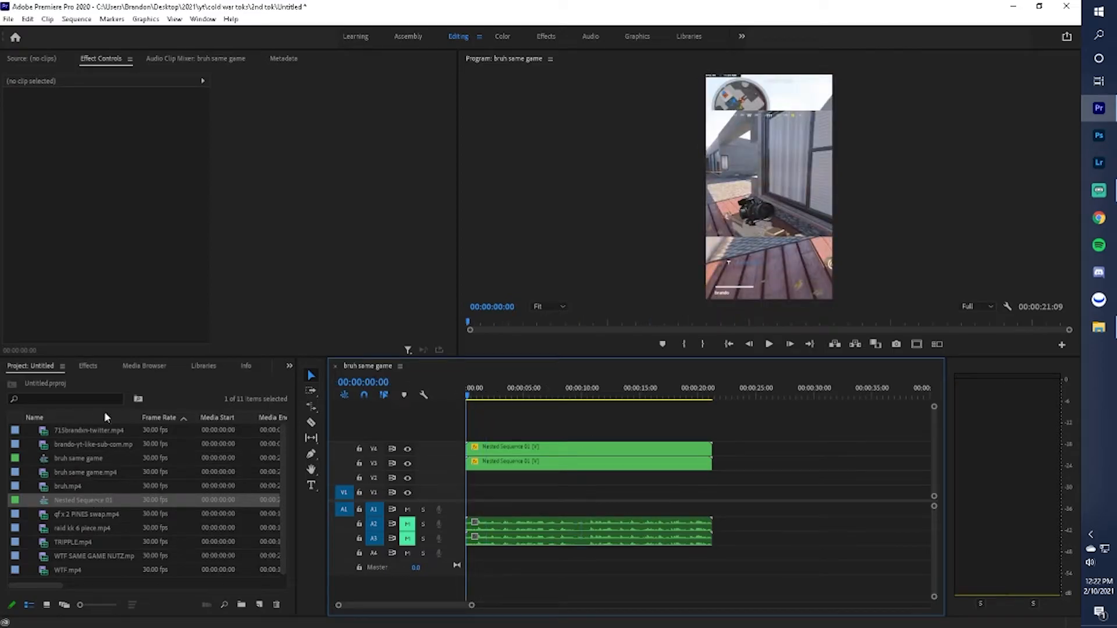
pyautogui.click(102, 444)
pyautogui.keyDown('shift'); pyautogui.click(103, 431); pyautogui.keyUp('shift')
pyautogui.moveTo(103, 430); pyautogui.dragTo(767, 448)
pyautogui.click(719, 389)
pyautogui.press('space')
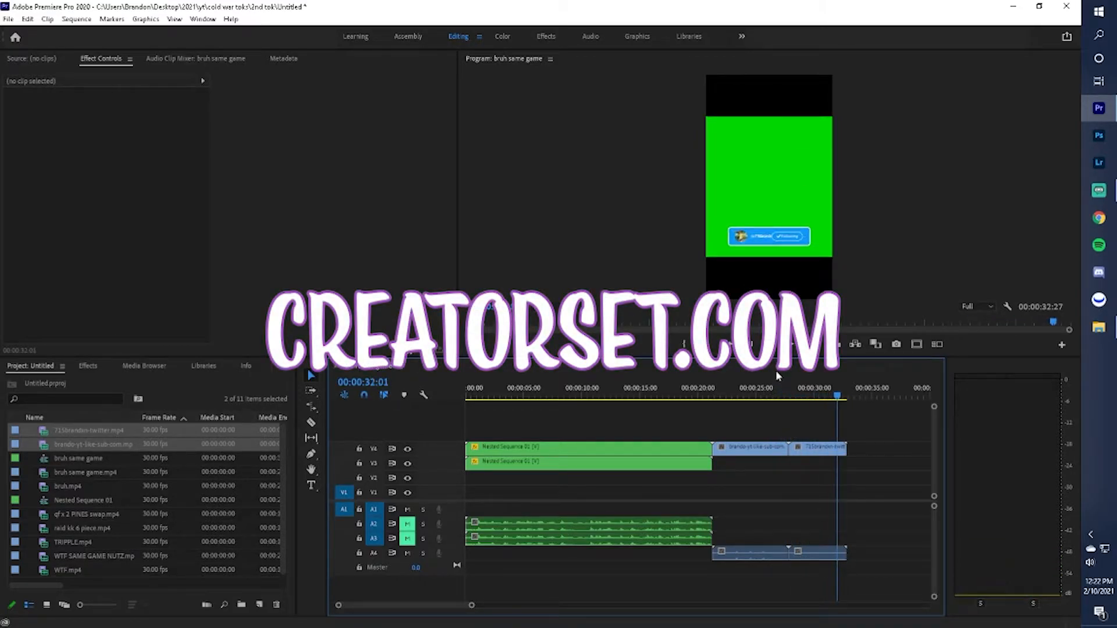
# Apply Ultra Key to the Twitter clip and sample its green background as the key color
pyautogui.click(85, 367)
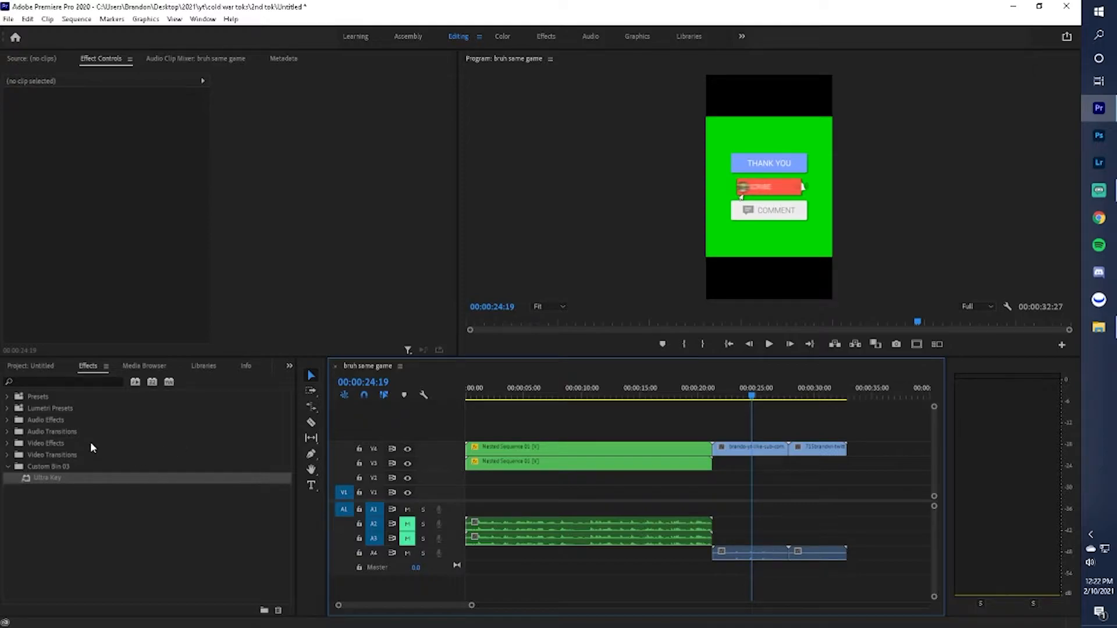
pyautogui.press('space')
pyautogui.moveTo(728, 398); pyautogui.dragTo(815, 388)
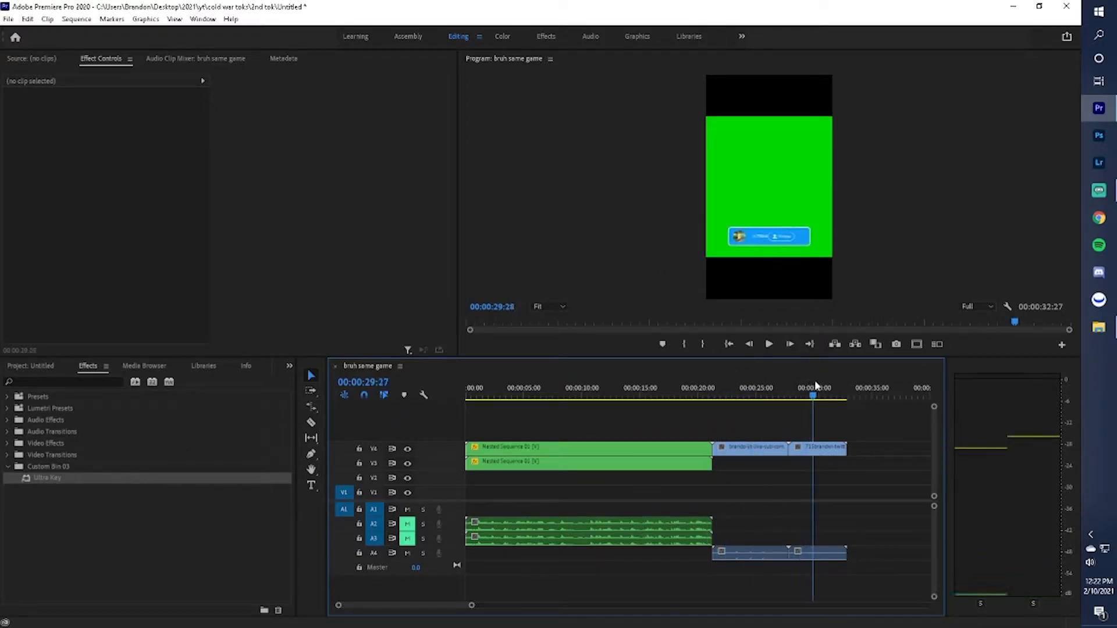
pyautogui.moveTo(50, 480); pyautogui.dragTo(817, 456)
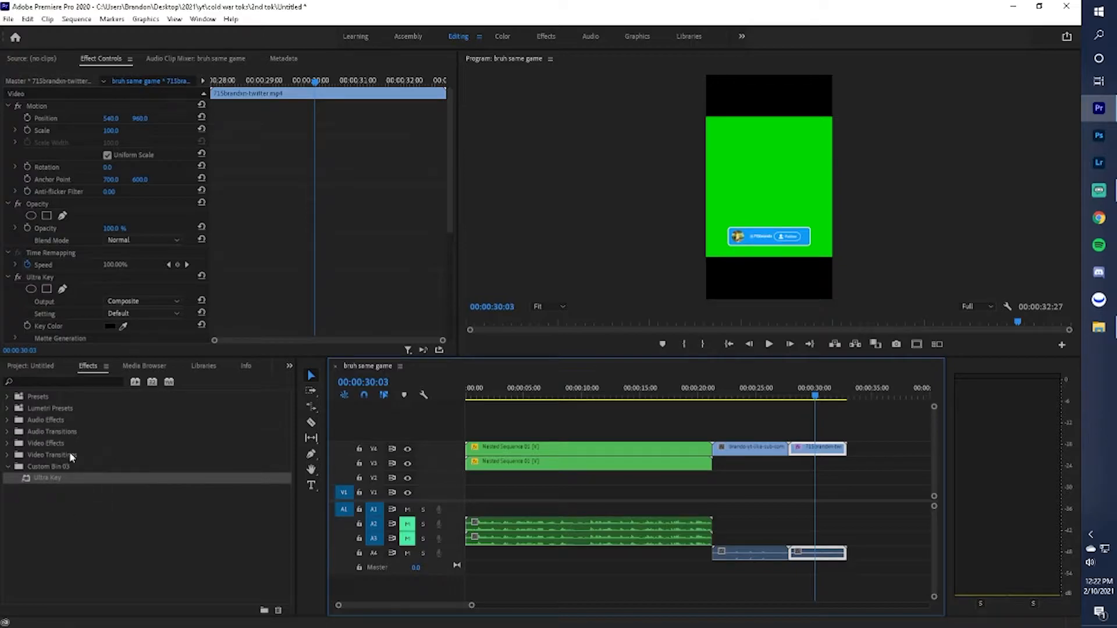
pyautogui.scroll(-2, 57, 310)
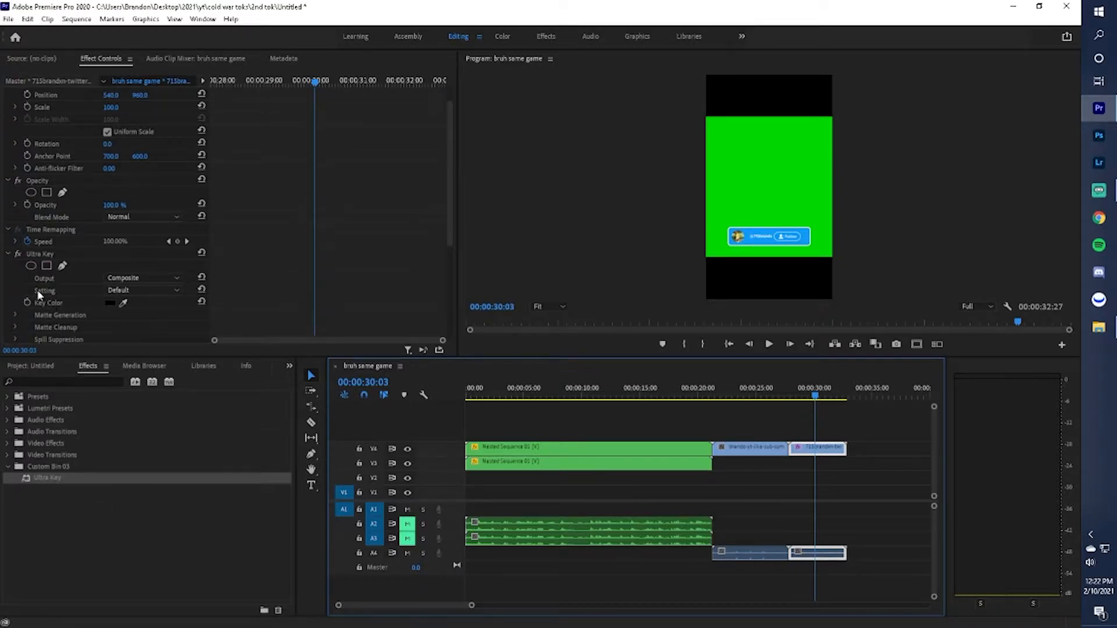
pyautogui.click(121, 302)
pyautogui.click(777, 153)
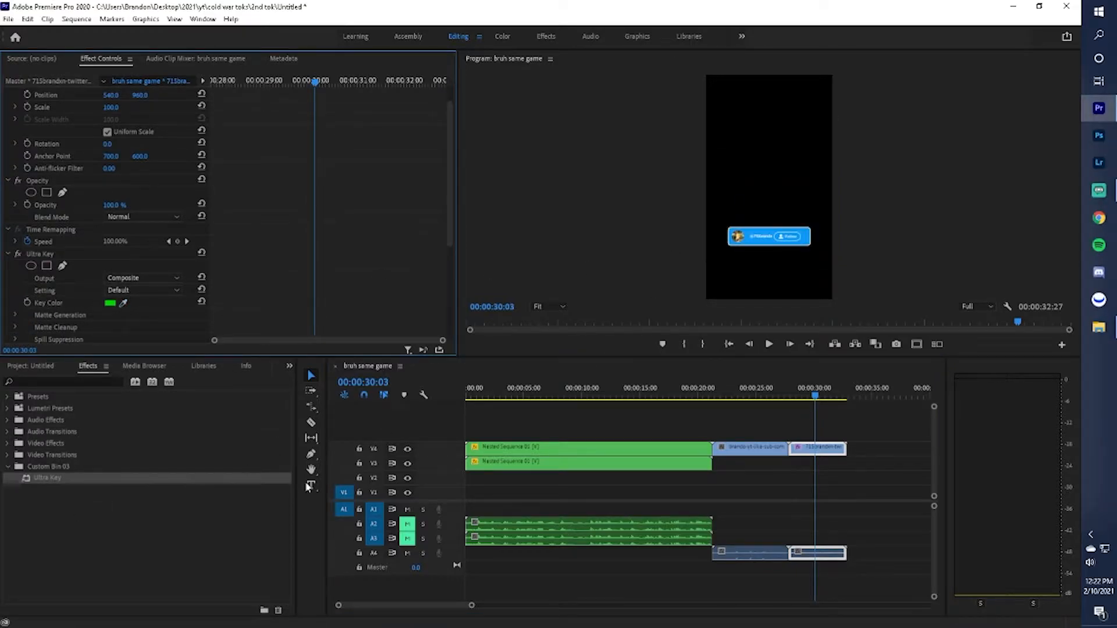
# Apply Ultra Key to the like-subscribe clip and sample its green background as the key color
pyautogui.press('space')
pyautogui.click(736, 393)
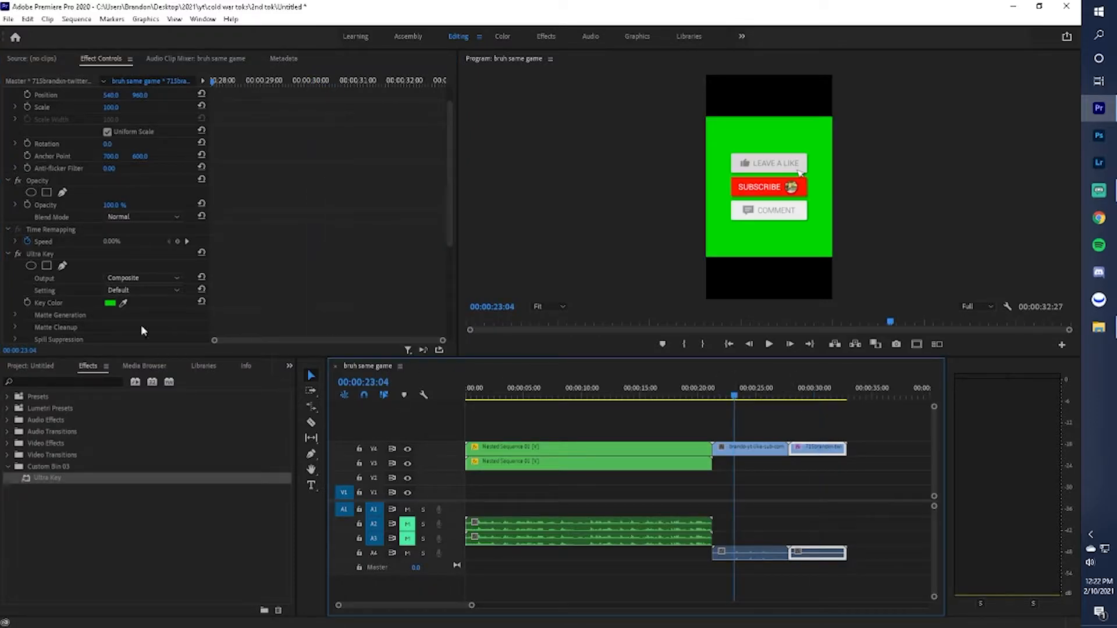
pyautogui.click(751, 448)
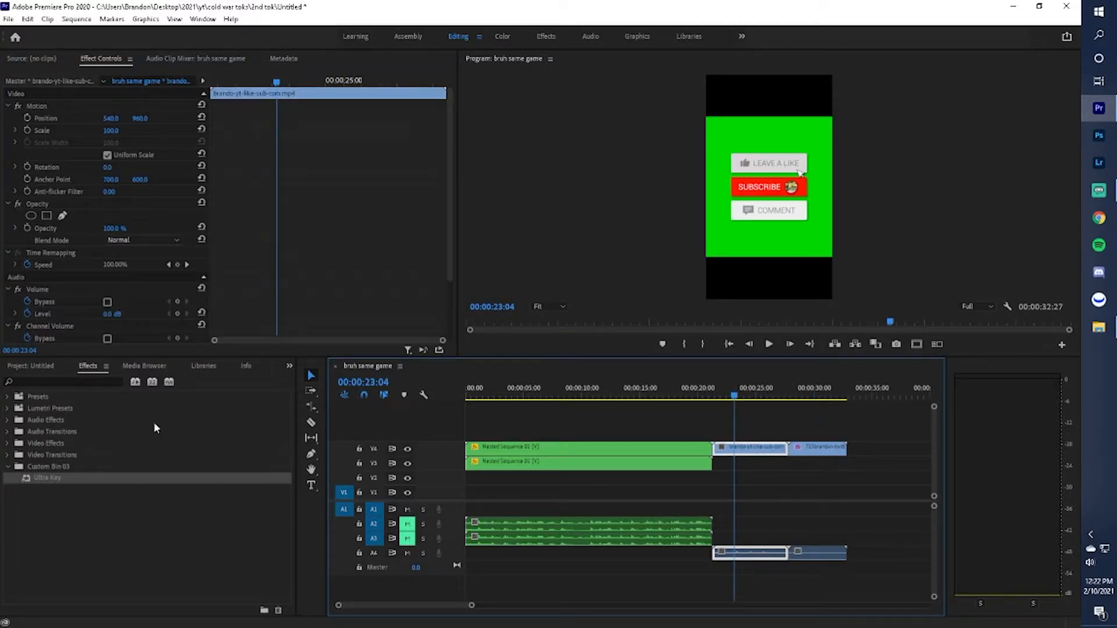
pyautogui.moveTo(61, 476); pyautogui.dragTo(740, 452)
pyautogui.click(122, 326)
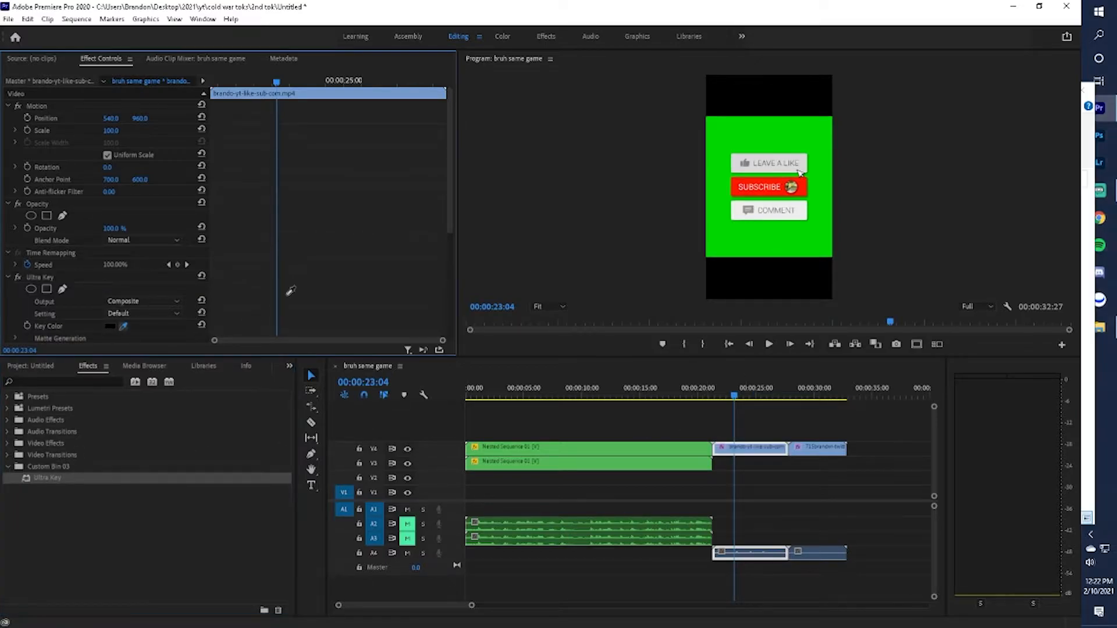
pyautogui.click(741, 255)
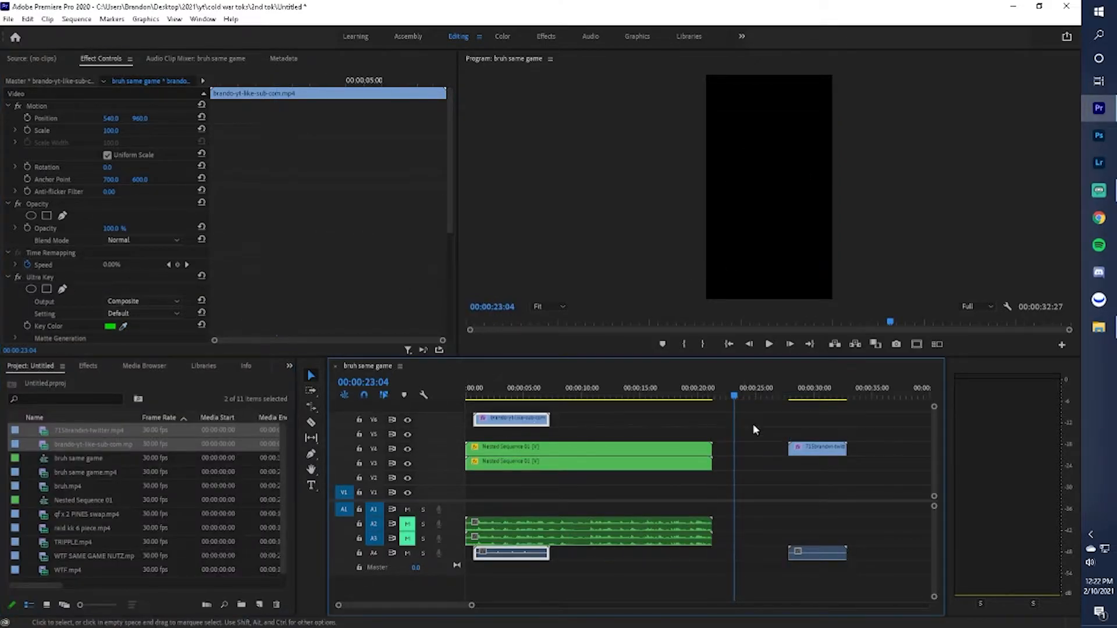
# Arrange both keyed clips on V5 above the gameplay, with the Twitter clip near the start and the like-subscribe clip at about 11 seconds
pyautogui.moveTo(752, 424); pyautogui.dragTo(539, 435)
pyautogui.press('space')
pyautogui.click(516, 424)
pyautogui.click(498, 396)
pyautogui.moveTo(602, 420); pyautogui.dragTo(617, 420)
pyautogui.moveTo(524, 434); pyautogui.dragTo(664, 434)
pyautogui.moveTo(616, 420); pyautogui.dragTo(545, 435)
pyautogui.moveTo(643, 435); pyautogui.dragTo(503, 434)
# Play to where the Twitter overlay appears, set its vertical position to -197 and preview the new placement
pyautogui.press('Home')
pyautogui.press('space')
pyautogui.press('space')
pyautogui.press('Home')
pyautogui.press('space')
pyautogui.press('space')
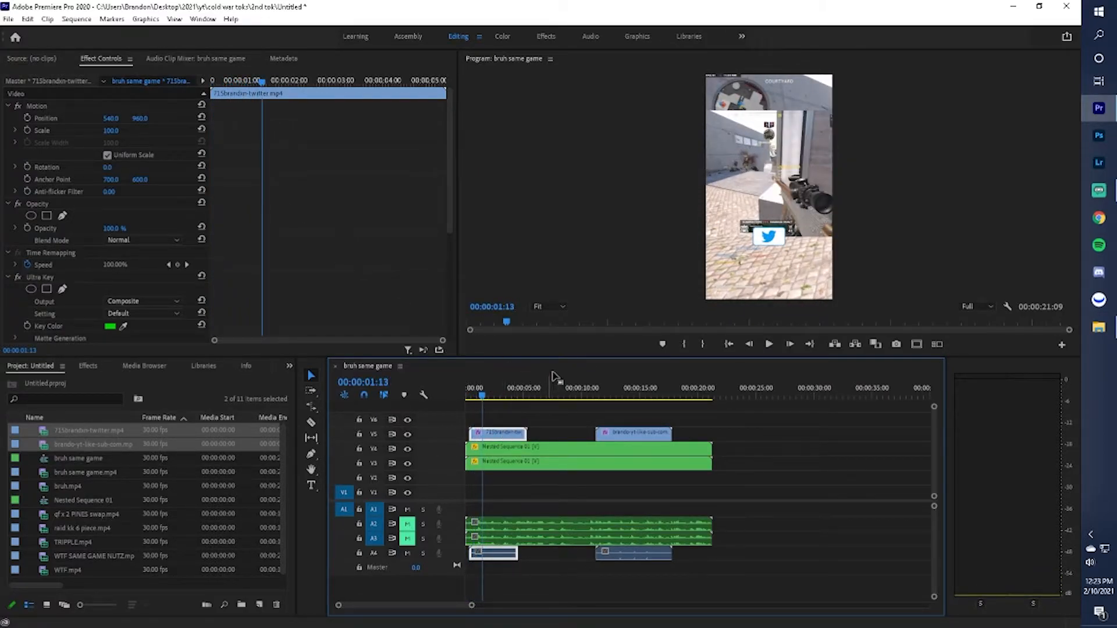
pyautogui.moveTo(140, 119); pyautogui.dragTo(1, 119)
pyautogui.press('space')
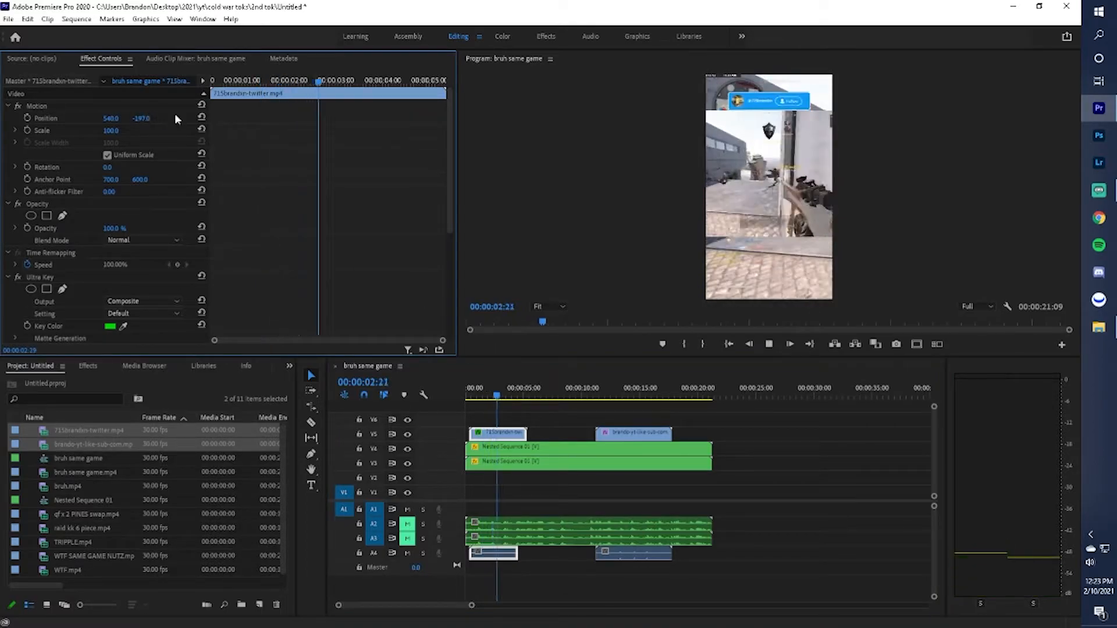
pyautogui.press('space')
# Move the like-subscribe clip to V6 right after the Twitter clip, scaling it to 35 and positioning it at 884, 175
pyautogui.moveTo(614, 434); pyautogui.dragTo(531, 397)
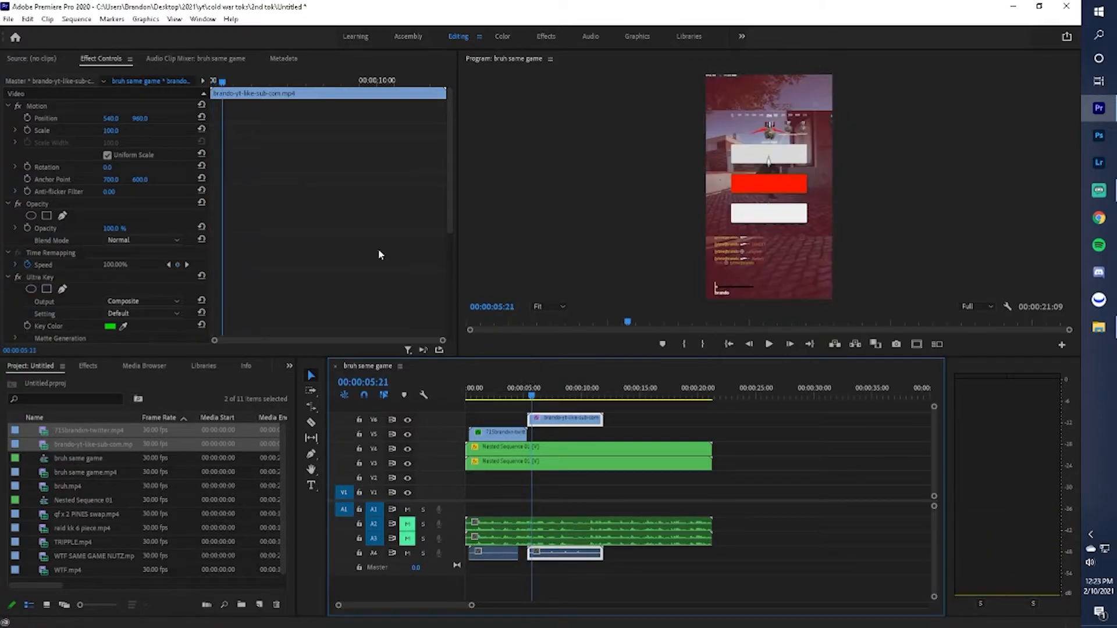
pyautogui.moveTo(140, 118); pyautogui.dragTo(310, 118)
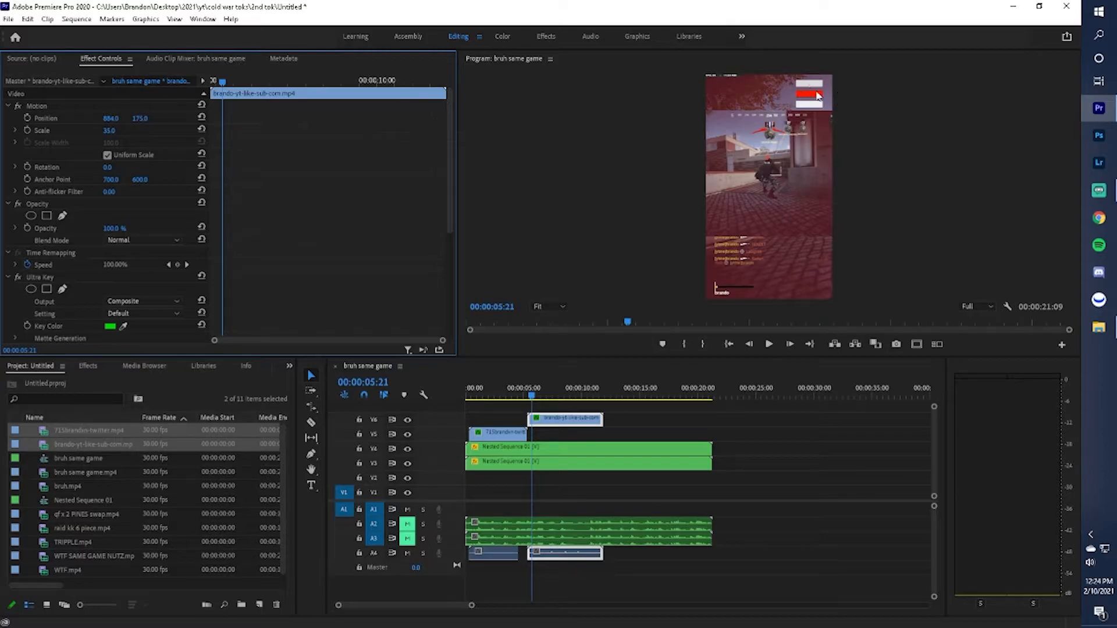
# Fine-tune the like-subscribe overlay's position to 882, 241, adjust its scale and play the sequence
pyautogui.moveTo(114, 121); pyautogui.dragTo(88, 121)
pyautogui.moveTo(143, 119); pyautogui.dragTo(181, 120)
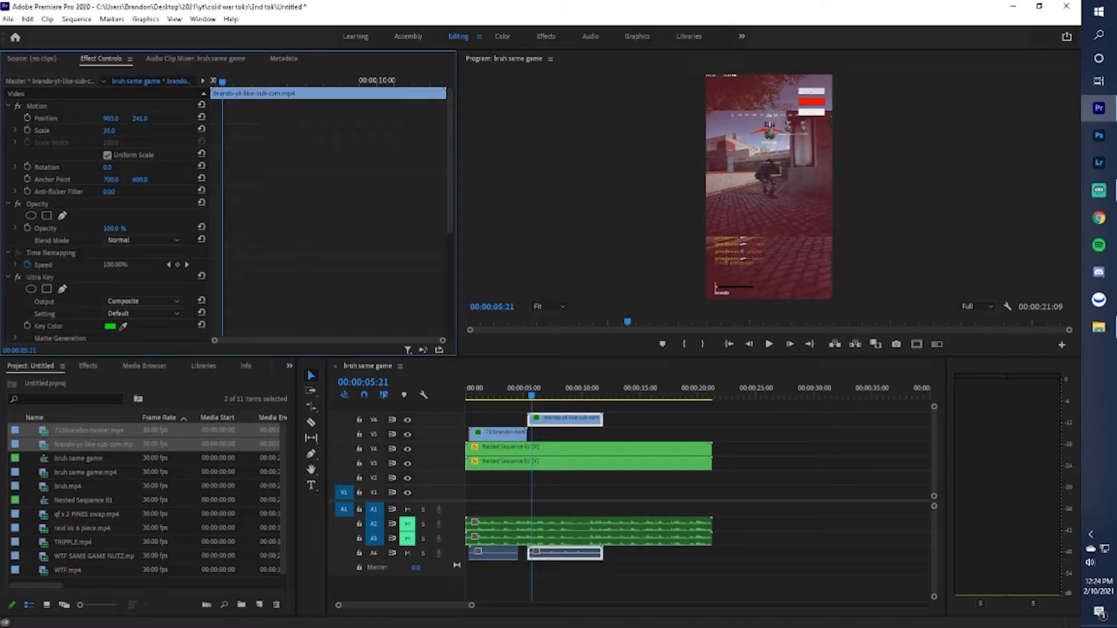
pyautogui.moveTo(113, 119); pyautogui.dragTo(117, 118)
pyautogui.press('space')
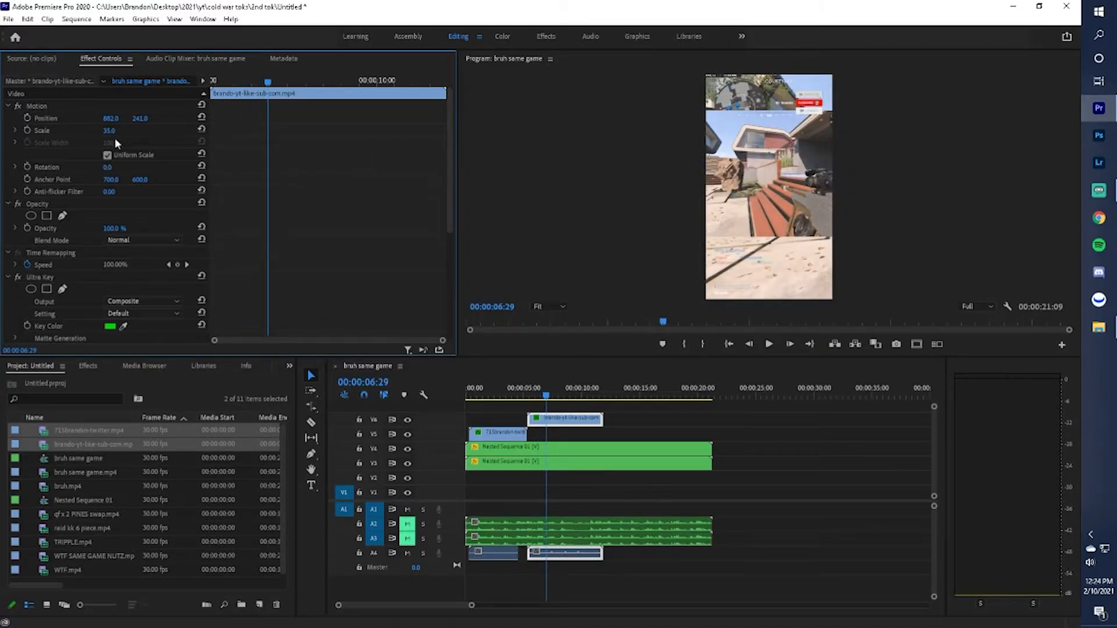
pyautogui.moveTo(109, 130); pyautogui.dragTo(62, 119)
pyautogui.press('space')
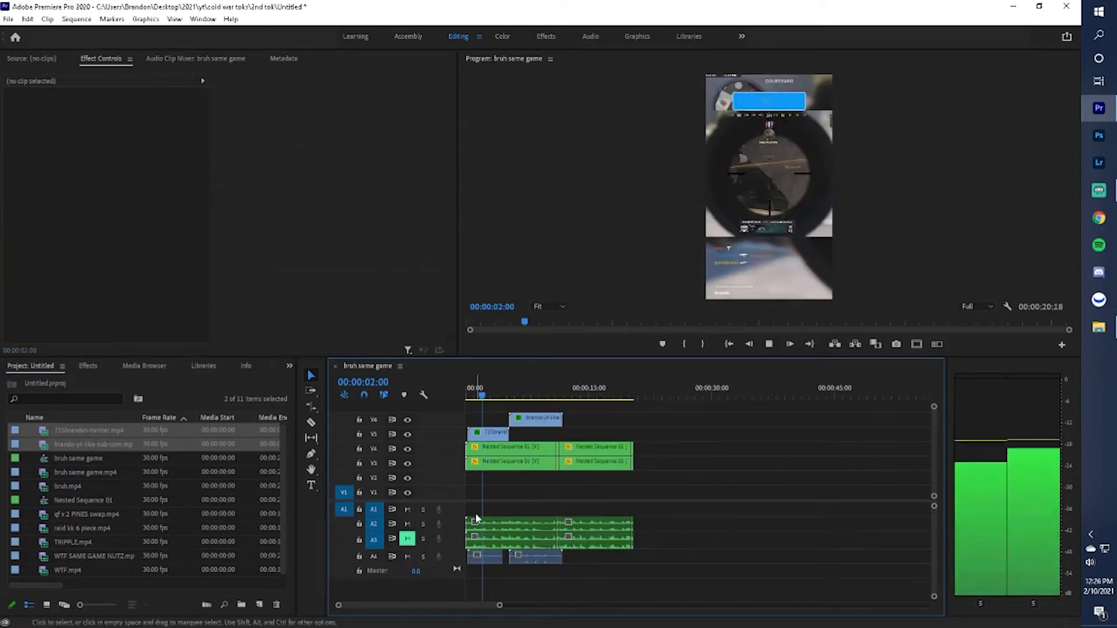
# Lower the audio gain of both gameplay clips on track A2 and play the sequence to check the level
pyautogui.press('space')
pyautogui.moveTo(605, 505); pyautogui.dragTo(523, 527)
pyautogui.moveTo(643, 505); pyautogui.dragTo(527, 530)
pyautogui.rightClick(528, 530)
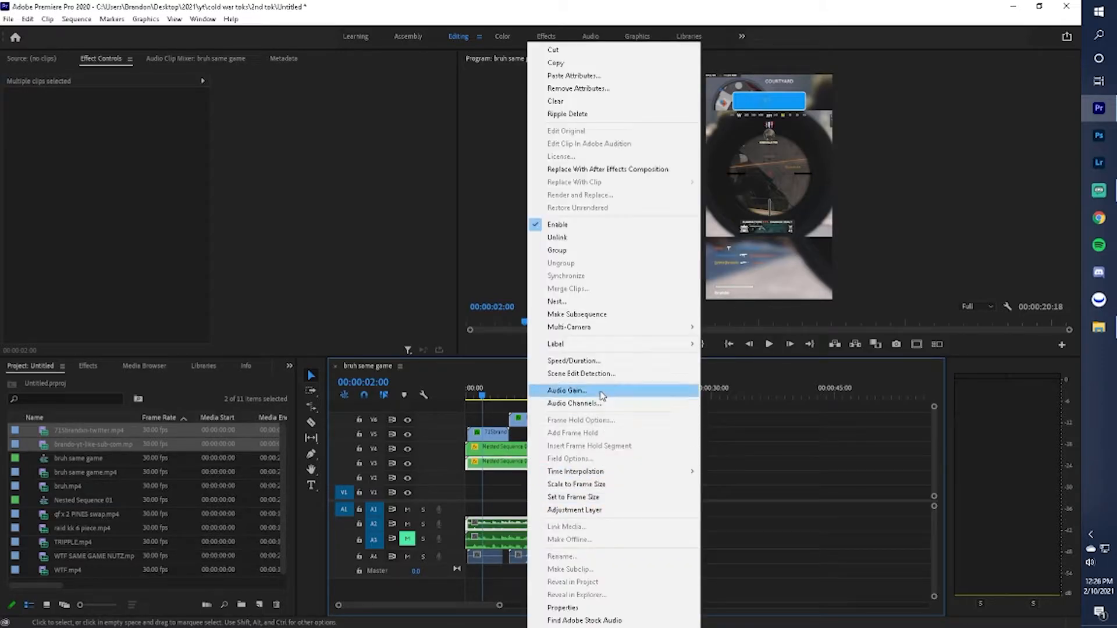
pyautogui.click(561, 391)
pyautogui.click(565, 317)
pyautogui.moveTo(622, 316); pyautogui.dragTo(584, 326)
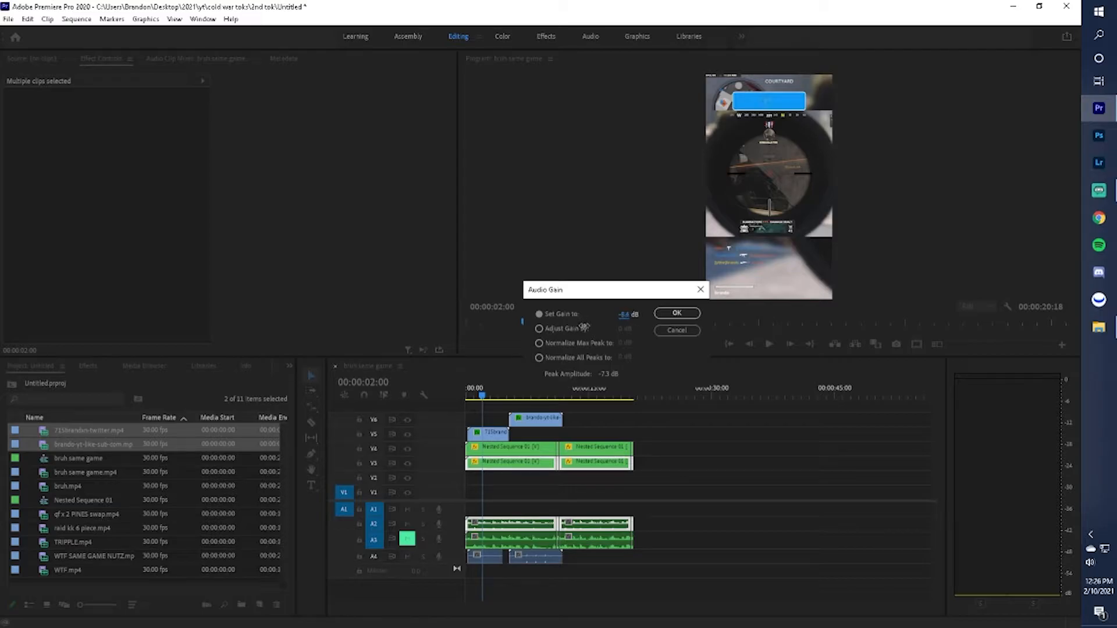
pyautogui.click(671, 316)
pyautogui.press('space')
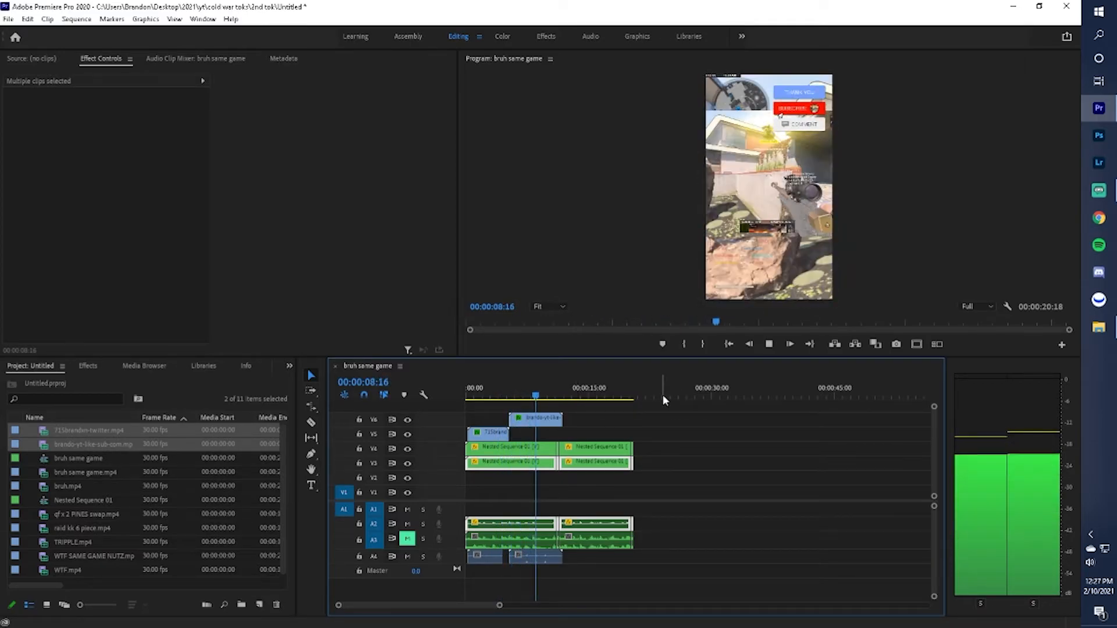
pyautogui.press('space')
# Play the sequence from the start to about 00:00:03:09 to review the sound and the Twitter overlay
pyautogui.scroll(-3, 488, 464)
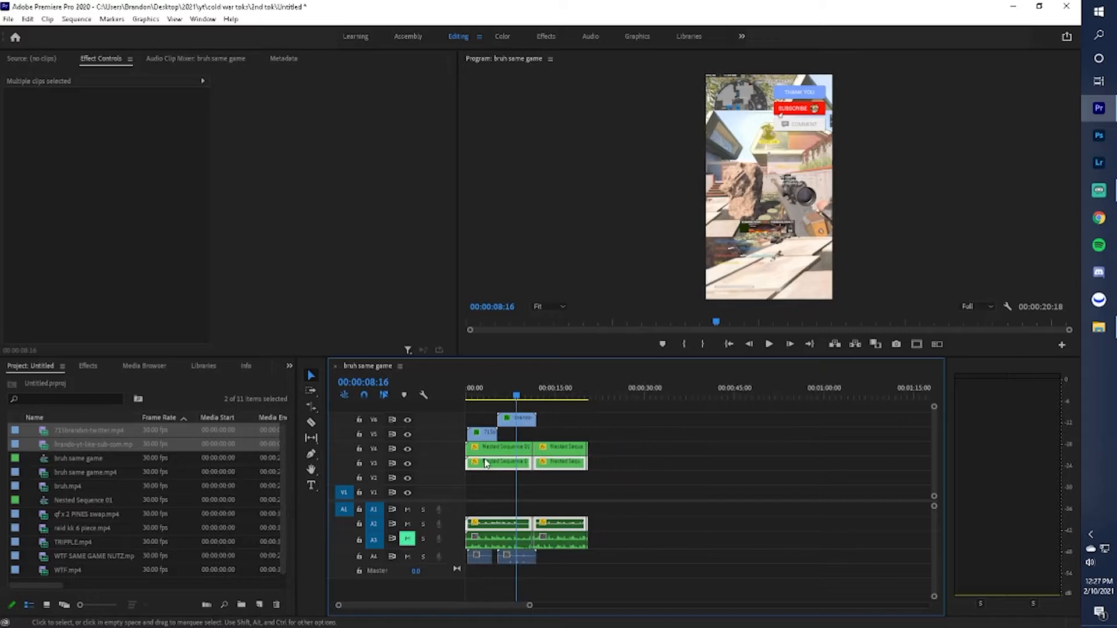
pyautogui.click(469, 393)
pyautogui.press('space')
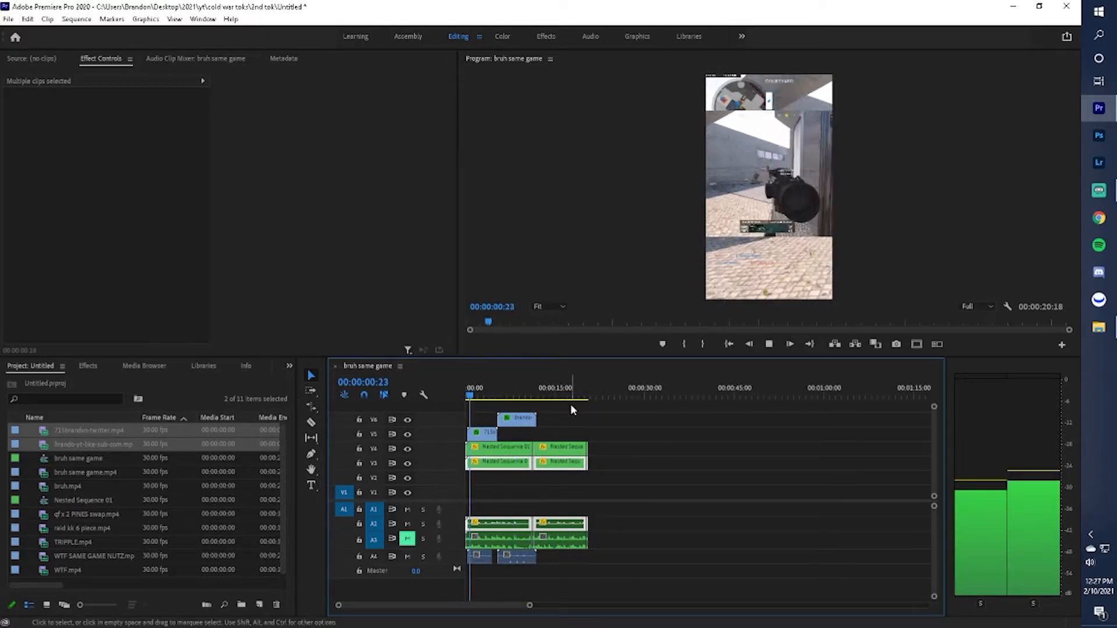
pyautogui.press('space')
pyautogui.press('space')
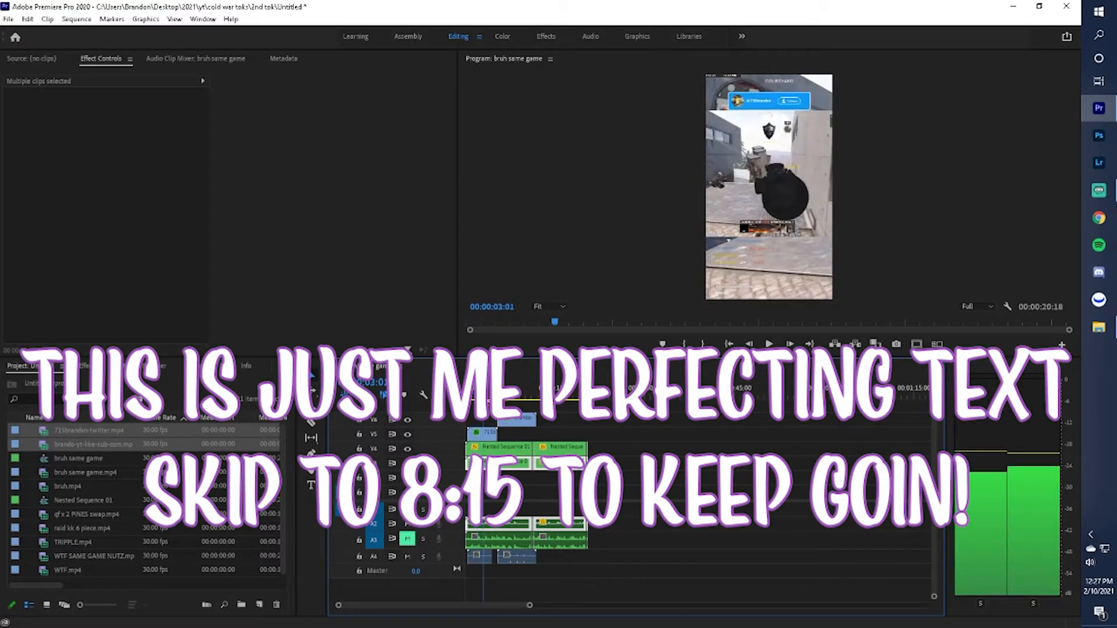
pyautogui.press('space')
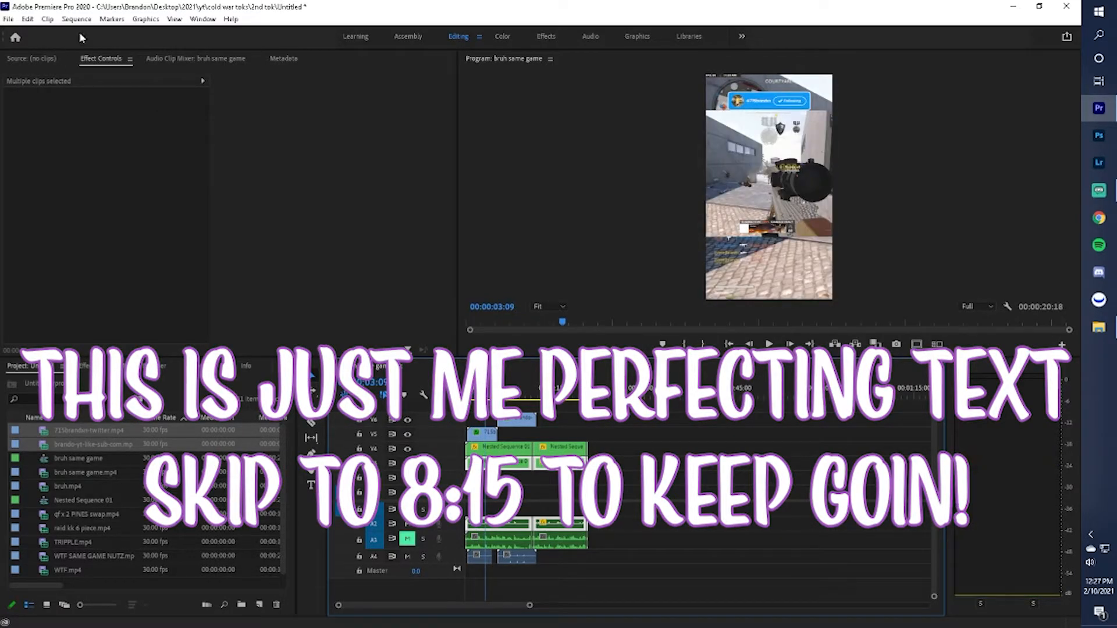
# Add a new text layer above the existing clips at 00:00:03:09
pyautogui.click(146, 19)
pyautogui.click(145, 18)
pyautogui.click(146, 19)
pyautogui.moveTo(217, 65)
pyautogui.click(321, 62)
# Mute audio track A2 and advance the playhead to 00:00:06:19
pyautogui.press('space')
pyautogui.moveTo(501, 402)
pyautogui.mouseDown()
pyautogui.moveTo(526, 400)
pyautogui.moveTo(506, 400)
pyautogui.mouseUp()
pyautogui.click(407, 524)
pyautogui.click(407, 449)
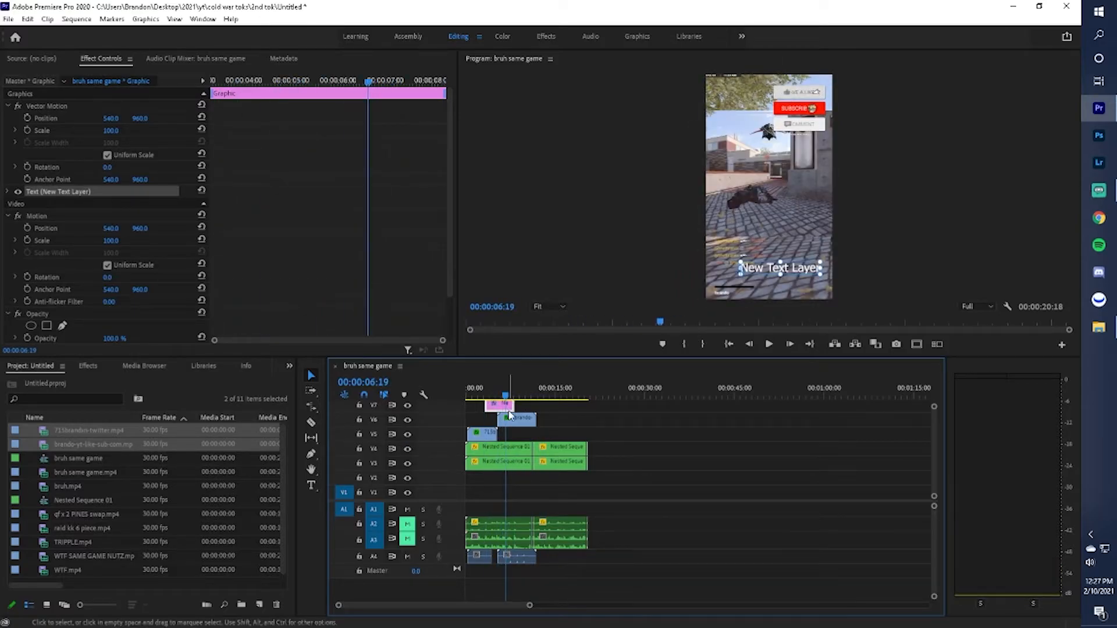
# Enlarge the video tracks and move the text graphic on V7 to start at 00:00:06:19
pyautogui.moveTo(935, 495); pyautogui.dragTo(934, 416)
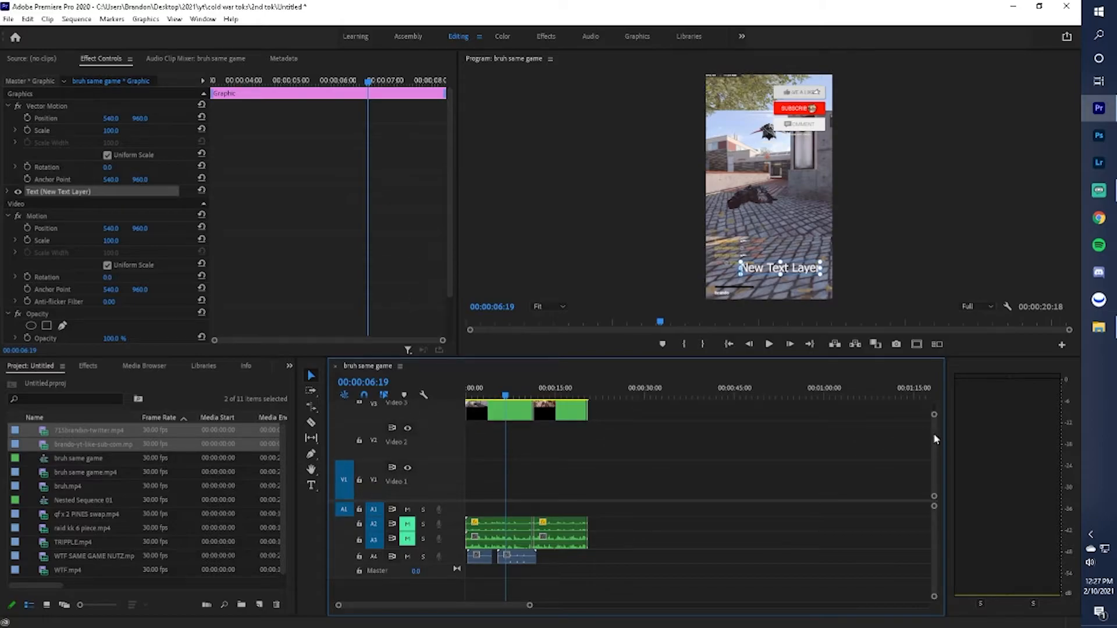
pyautogui.scroll(5, 602, 443)
pyautogui.moveTo(498, 449); pyautogui.dragTo(516, 448)
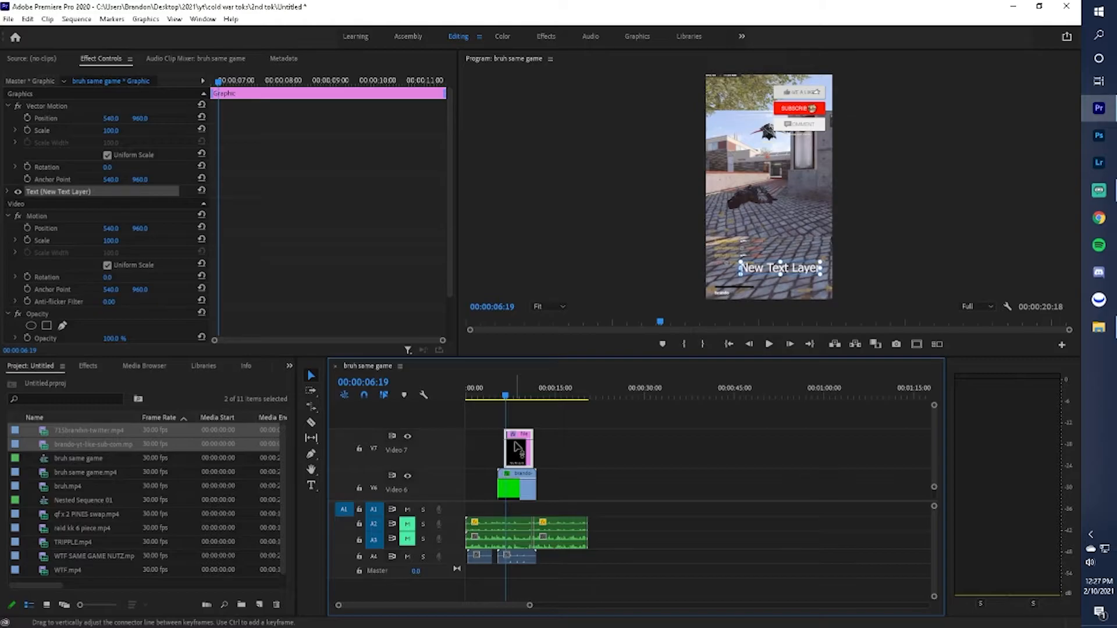
pyautogui.scroll(5, 518, 449)
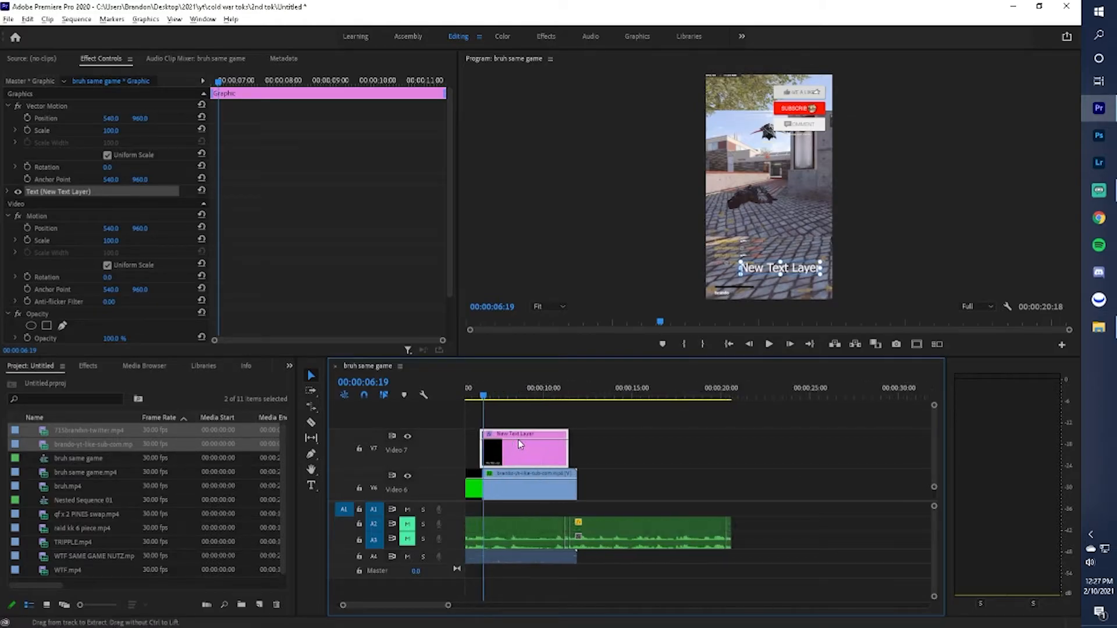
pyautogui.scroll(5, 503, 450)
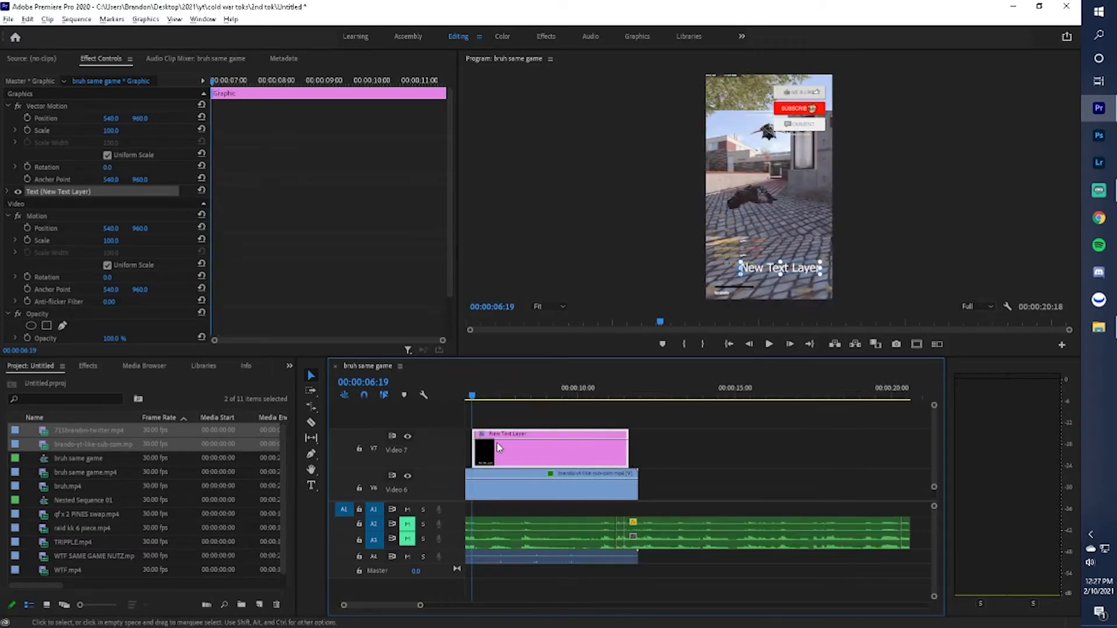
pyautogui.scroll(-5, 506, 455)
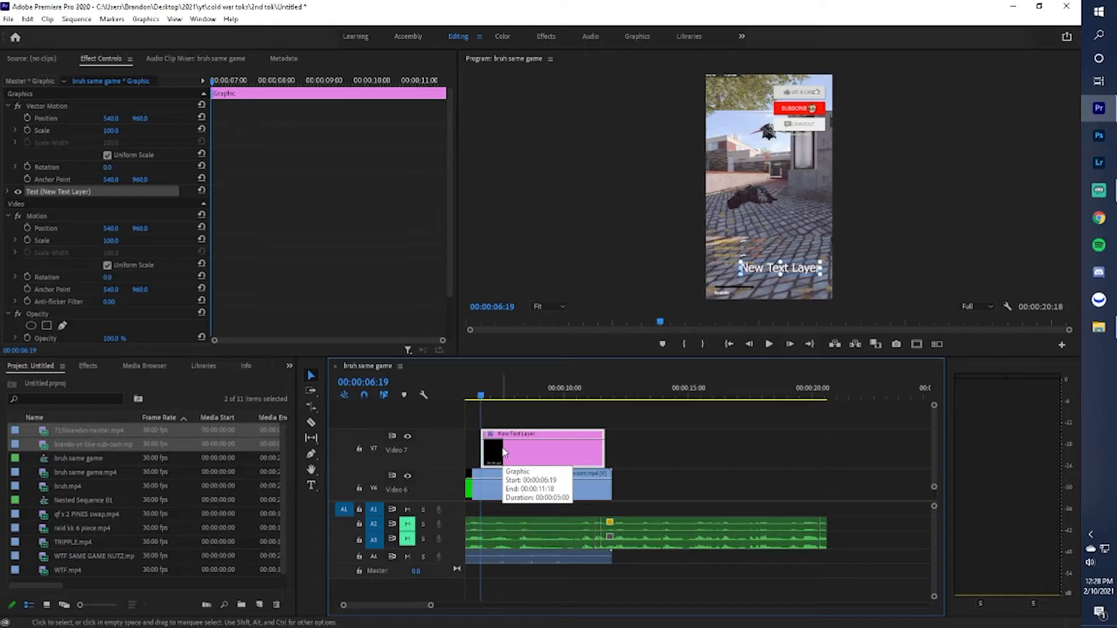
# Play on to 00:00:07:07 and replace the placeholder text with "RIGHT AFTER"
pyautogui.press('space')
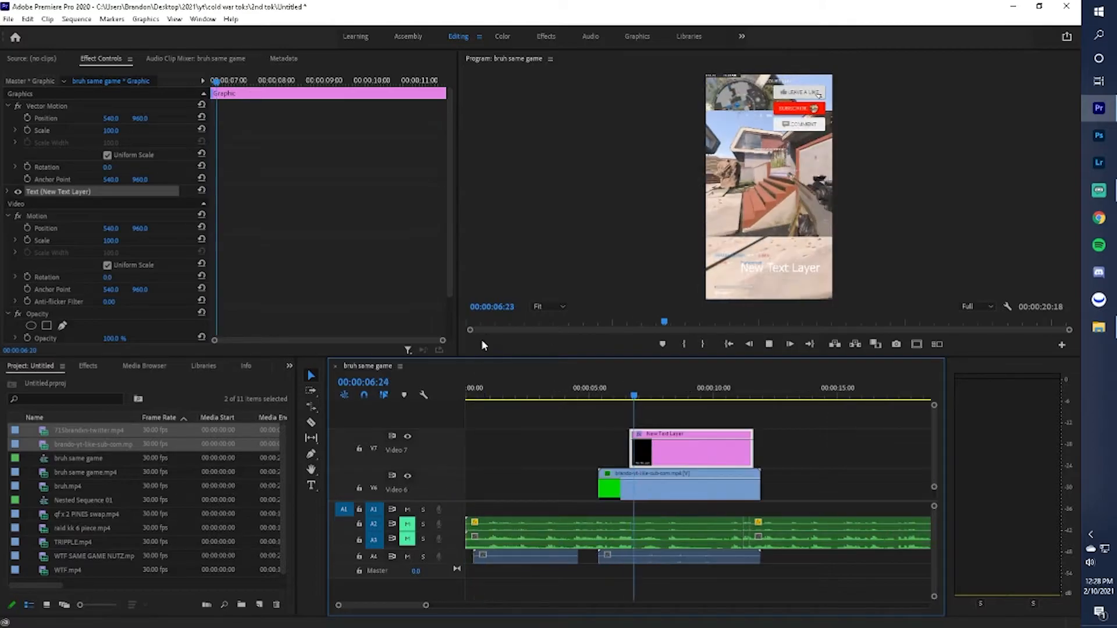
pyautogui.press('space')
pyautogui.scroll(2, 634, 418)
pyautogui.doubleClick(775, 269)
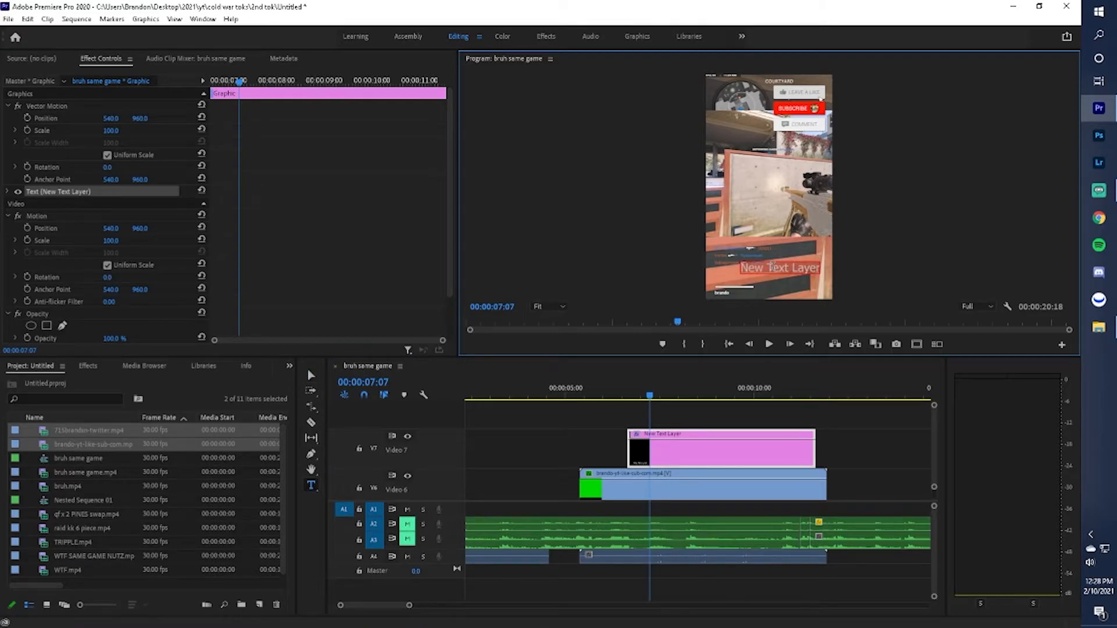
pyautogui.write('Same')
pyautogui.press('BackSpace')
pyautogui.press('BackSpace')
pyautogui.press('BackSpace')
pyautogui.press('BackSpace')
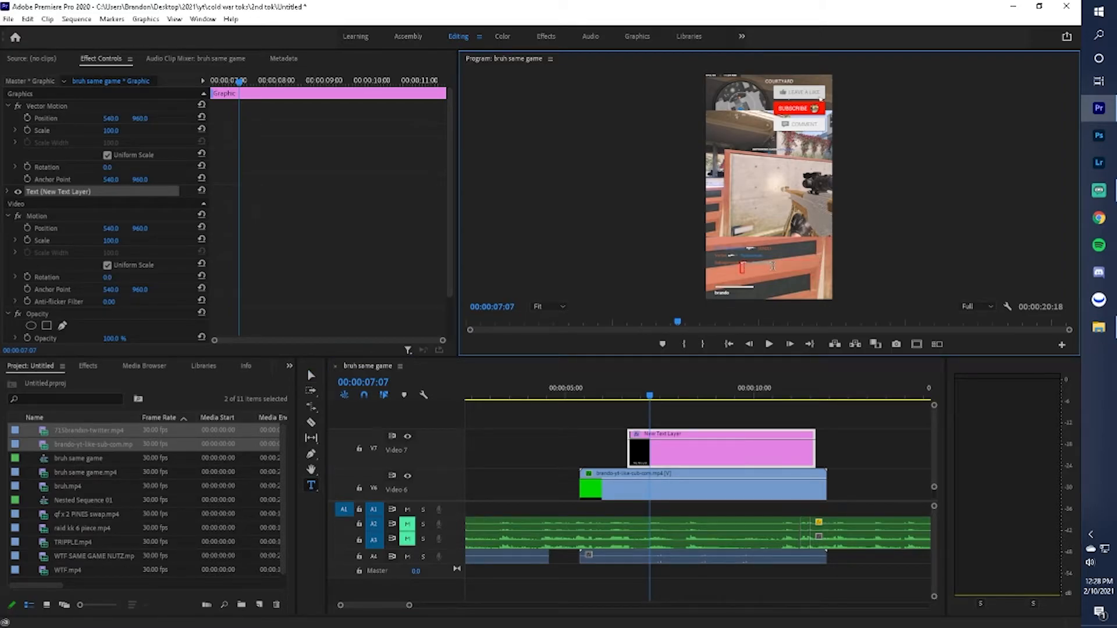
pyautogui.write('RIGHT AFTER')
# Change the font of the RIGHT AFTER text to Eds Market Narrow
pyautogui.click(767, 264)
pyautogui.click(766, 265)
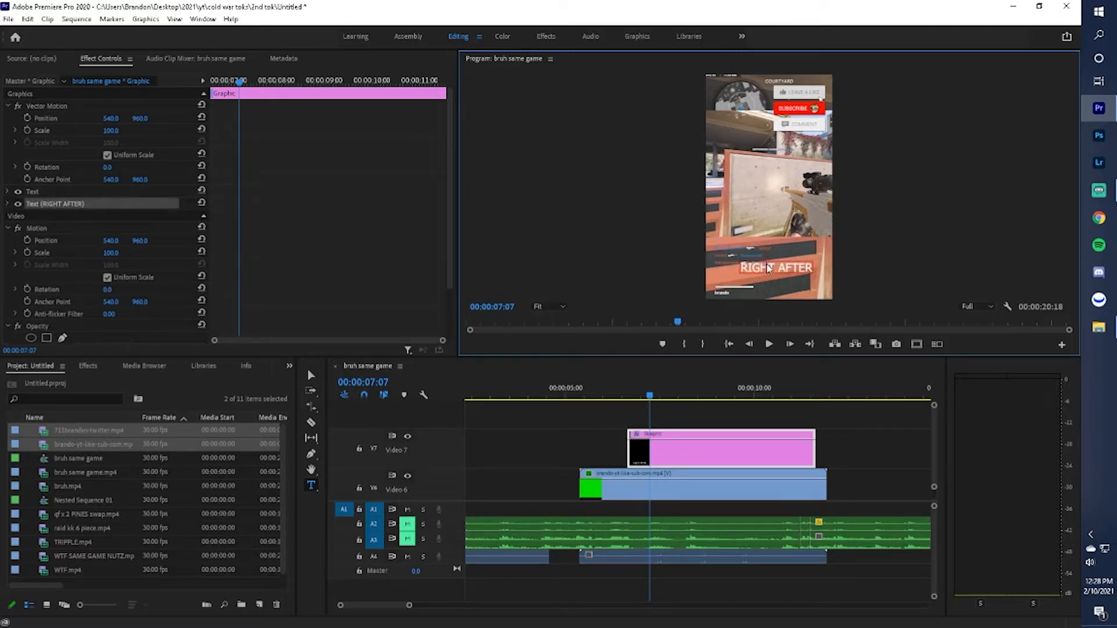
pyautogui.tripleClick(769, 266)
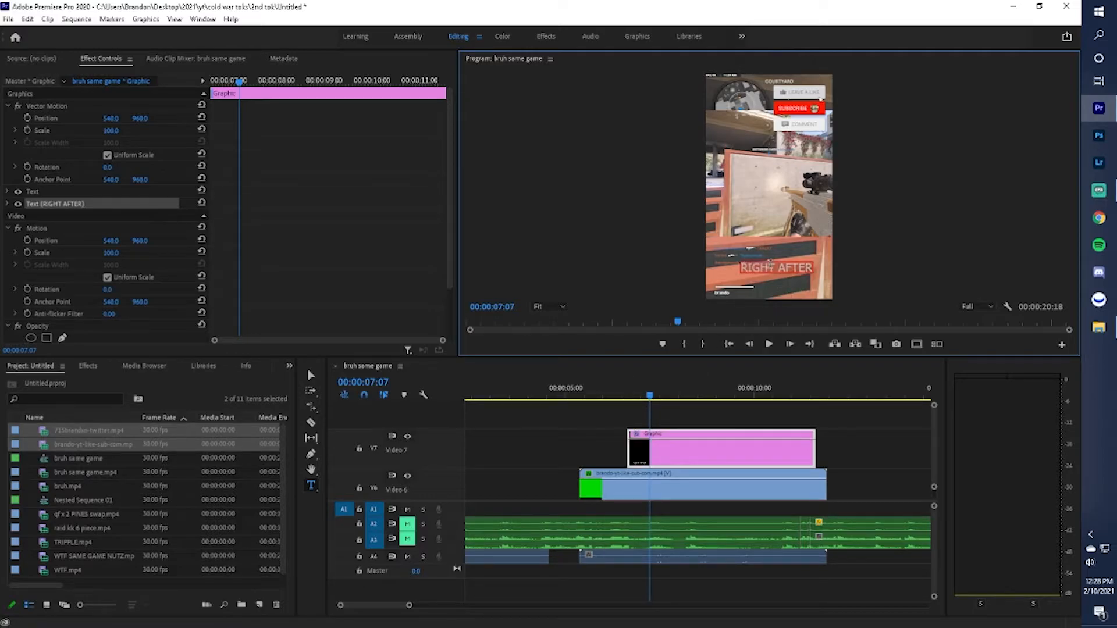
pyautogui.click(33, 215)
pyautogui.click(6, 204)
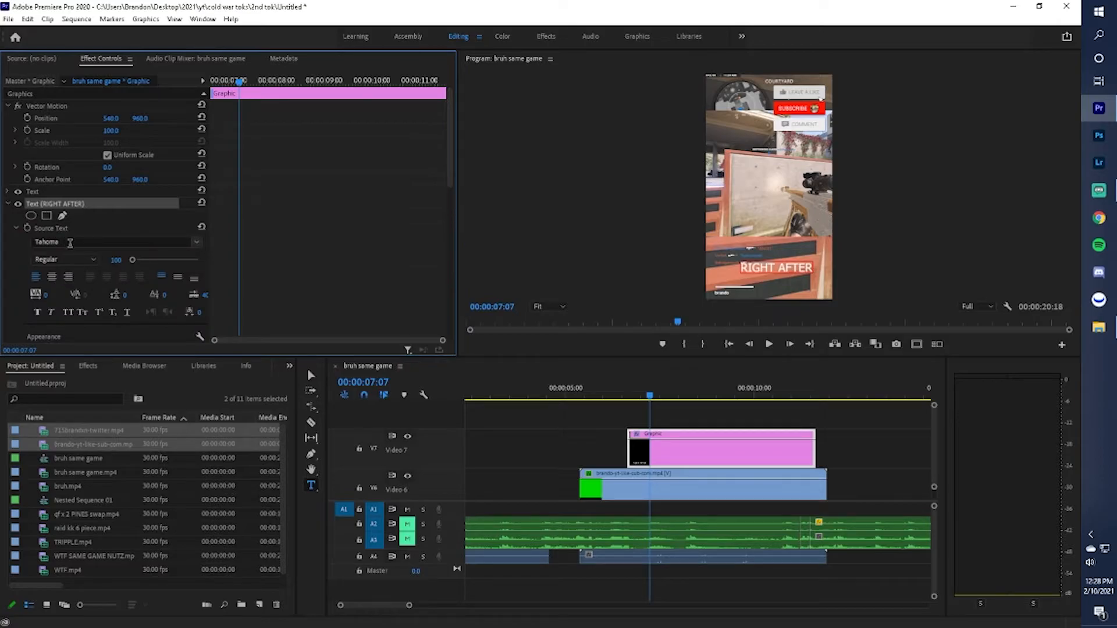
pyautogui.click(69, 242)
pyautogui.scroll(4, 128, 300)
pyautogui.moveTo(239, 396); pyautogui.dragTo(234, 313)
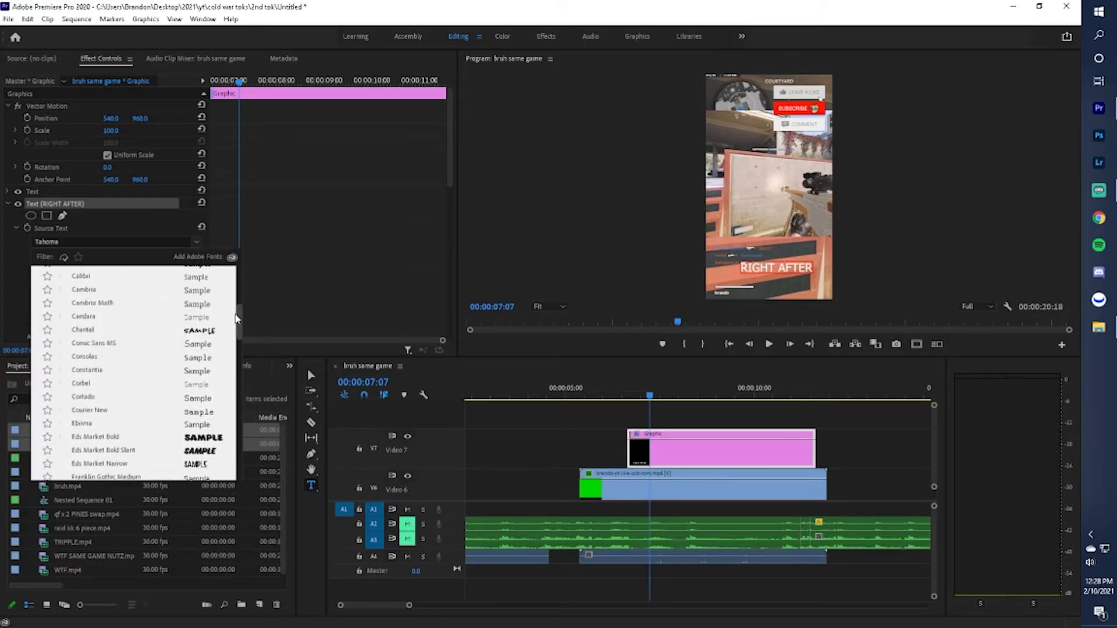
pyautogui.click(160, 465)
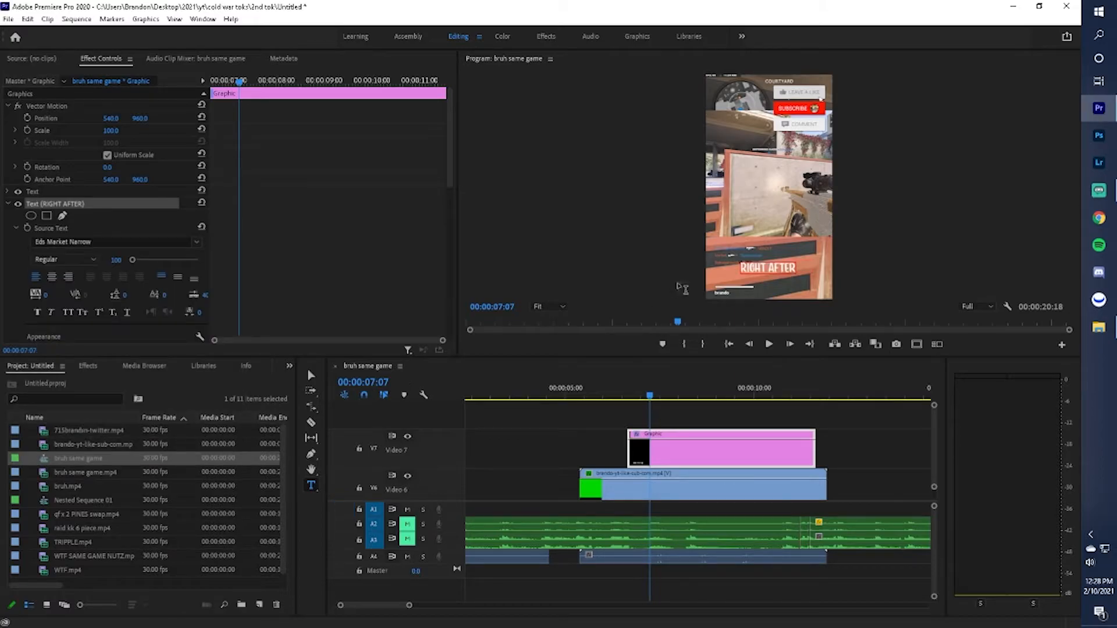
# Enlarge the RIGHT AFTER text to size 212 and center it horizontally in the frame
pyautogui.moveTo(135, 264); pyautogui.dragTo(139, 265)
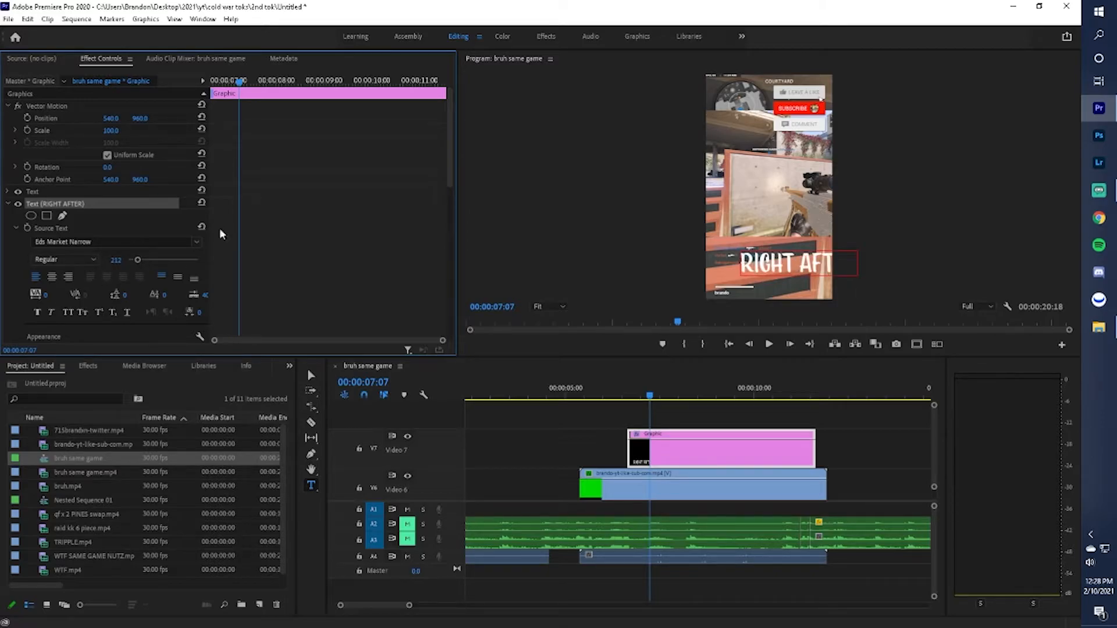
pyautogui.scroll(-2, 218, 282)
pyautogui.scroll(-2, 218, 282)
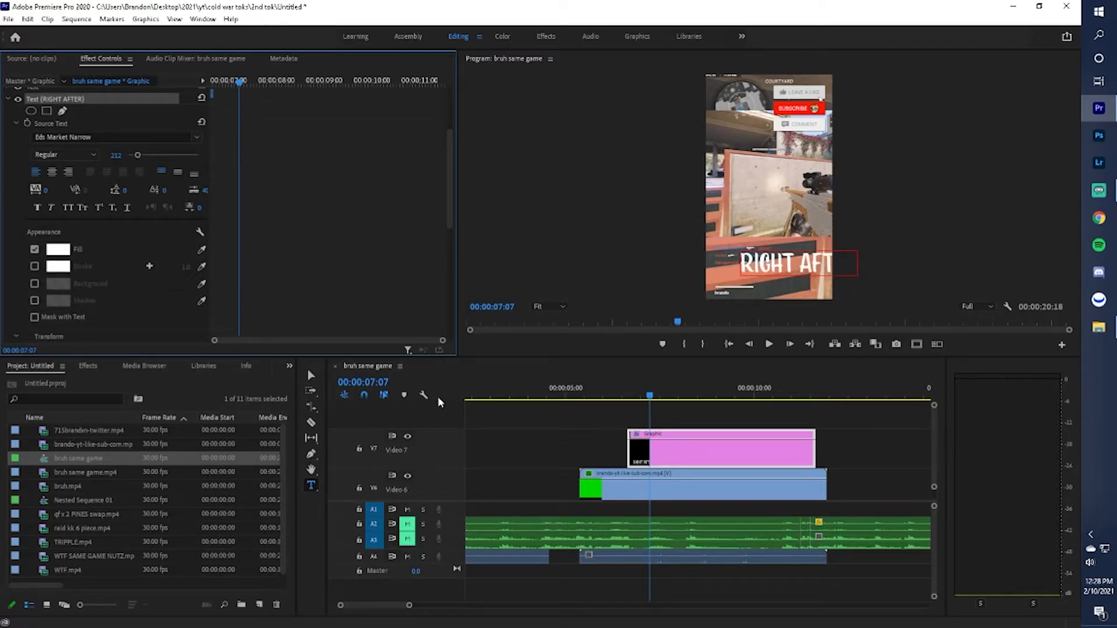
pyautogui.click(791, 264)
pyautogui.hotkey('ctrl', 'a')
pyautogui.click(175, 18)
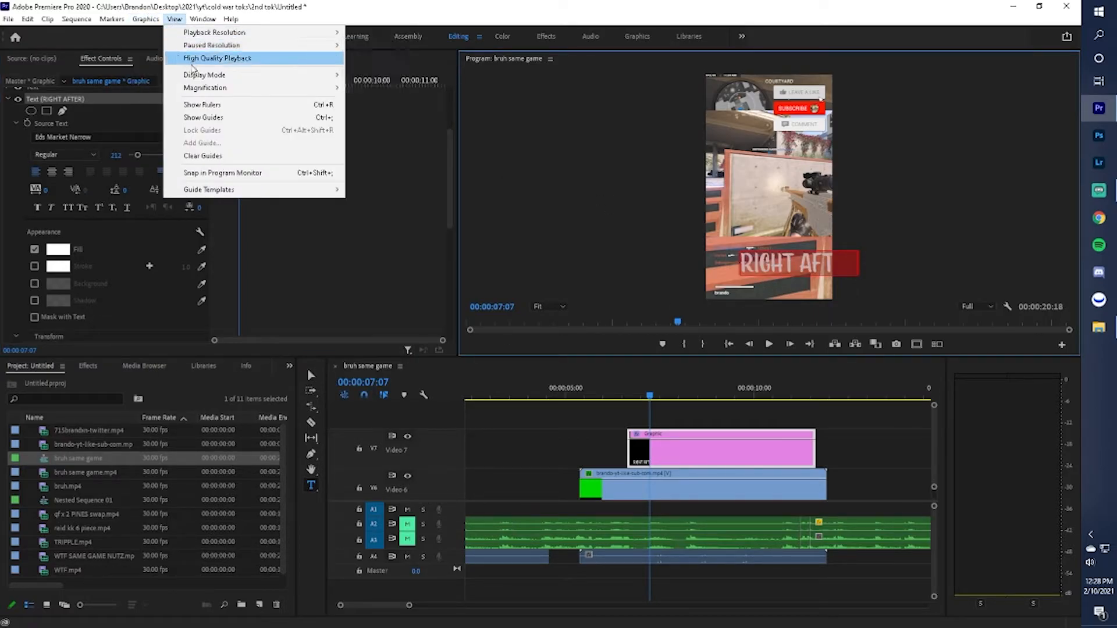
pyautogui.moveTo(146, 18)
pyautogui.moveTo(159, 64)
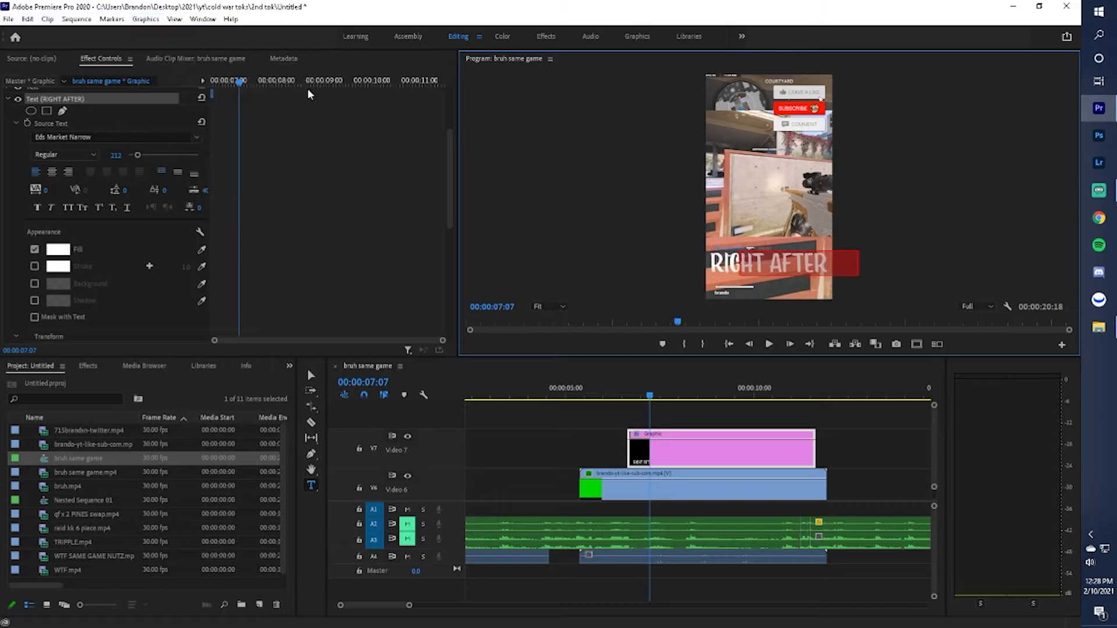
pyautogui.click(308, 89)
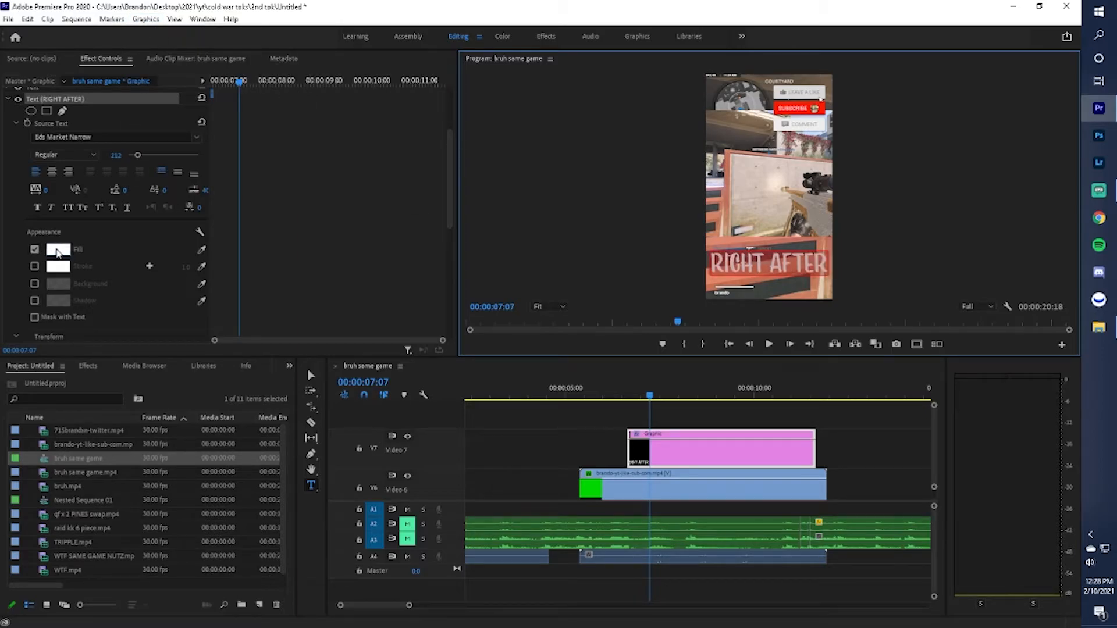
# Give the RIGHT AFTER text a purple stroke in color A64FB0 with a width of 18
pyautogui.click(36, 268)
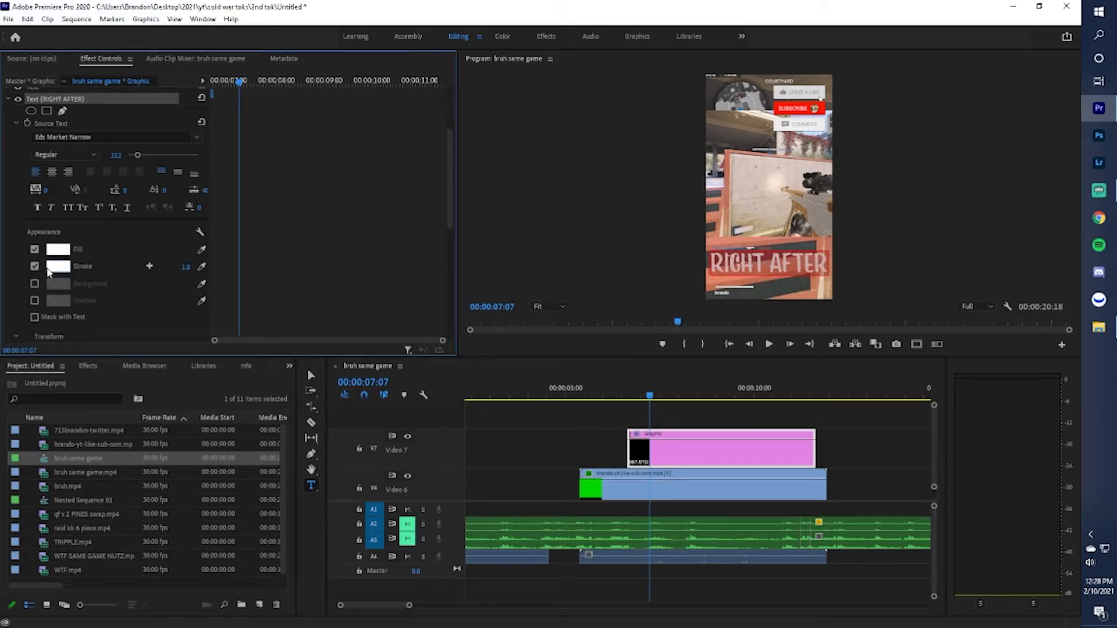
pyautogui.click(56, 269)
pyautogui.moveTo(358, 314); pyautogui.dragTo(358, 358)
pyautogui.moveTo(299, 339)
pyautogui.mouseDown()
pyautogui.moveTo(291, 320)
pyautogui.moveTo(286, 341)
pyautogui.mouseUp()
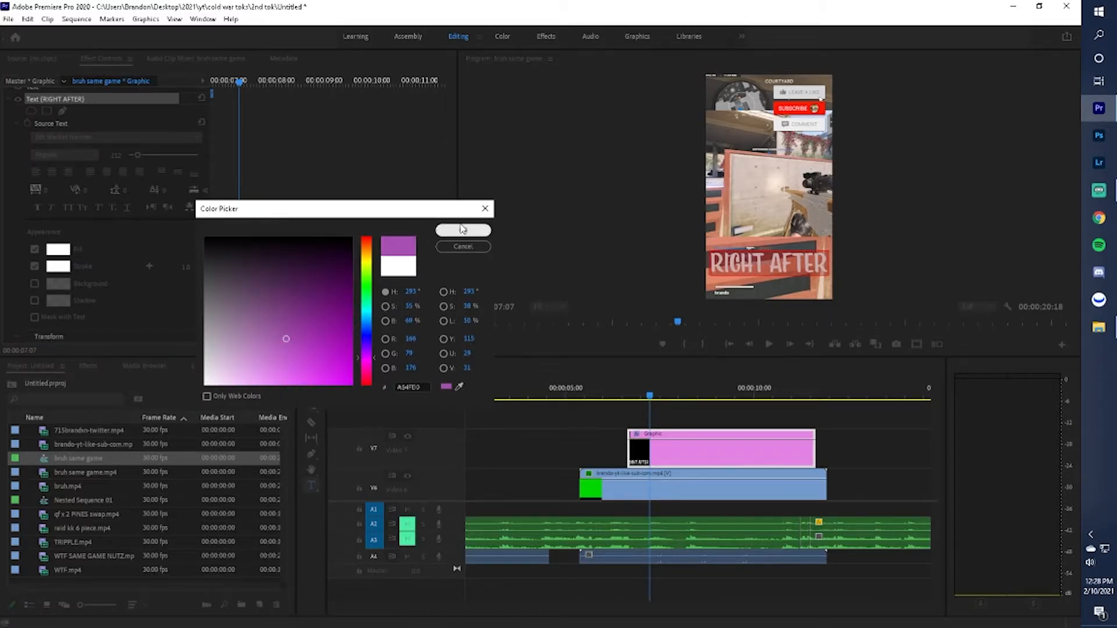
pyautogui.click(465, 229)
pyautogui.moveTo(183, 267); pyautogui.dragTo(195, 267)
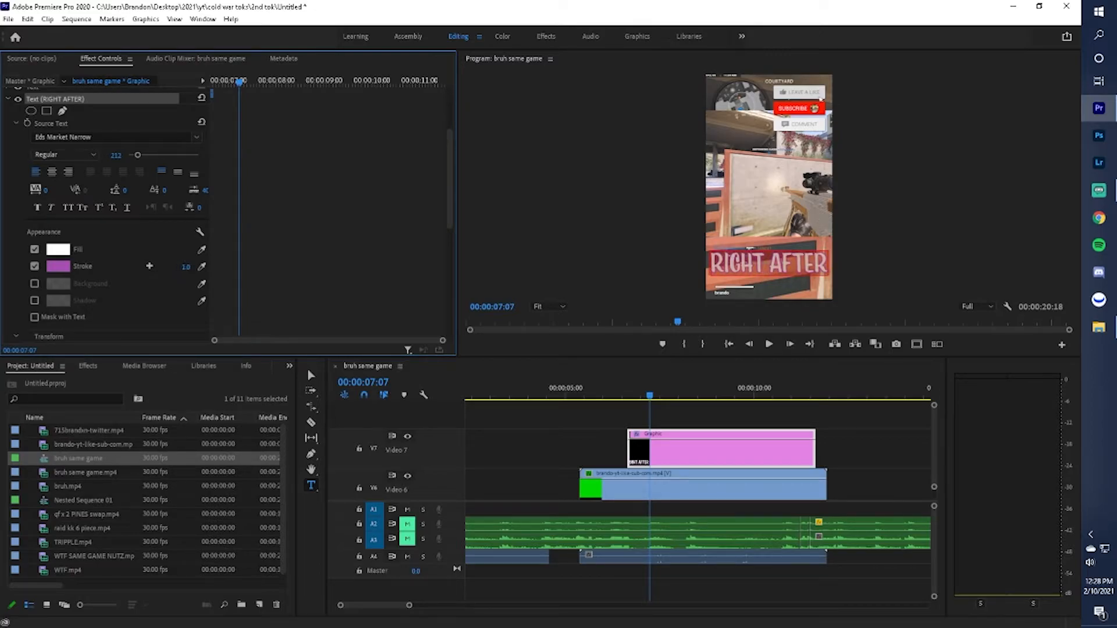
# Add a second stroke to the RIGHT AFTER text in black (000000) with a width of 19
pyautogui.click(33, 284)
pyautogui.click(34, 284)
pyautogui.click(150, 266)
pyautogui.click(58, 283)
pyautogui.click(334, 237)
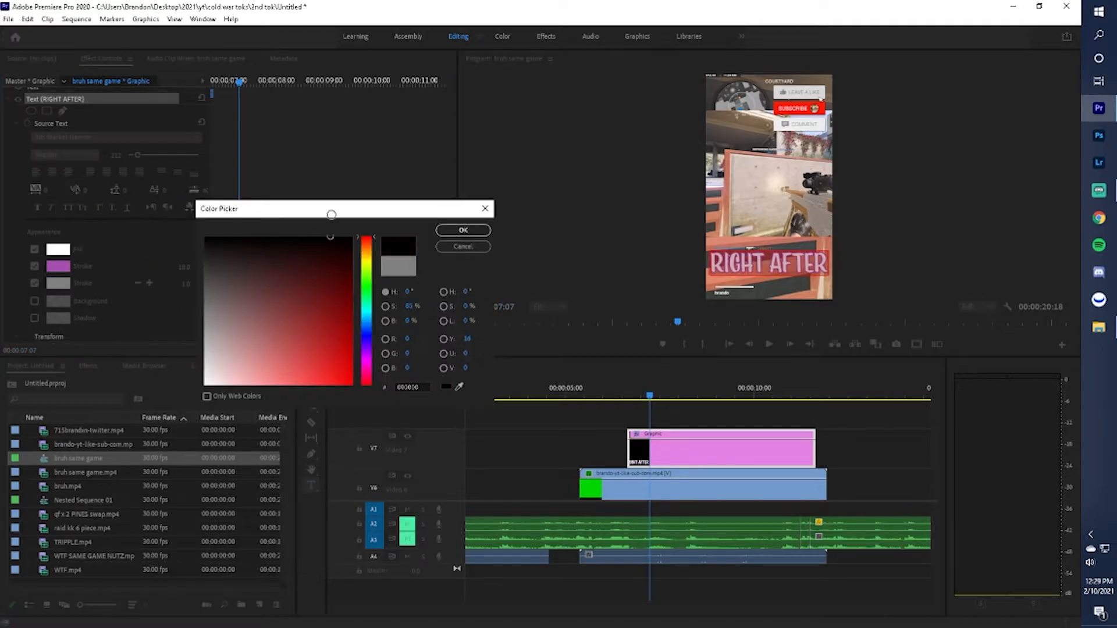
pyautogui.click(459, 230)
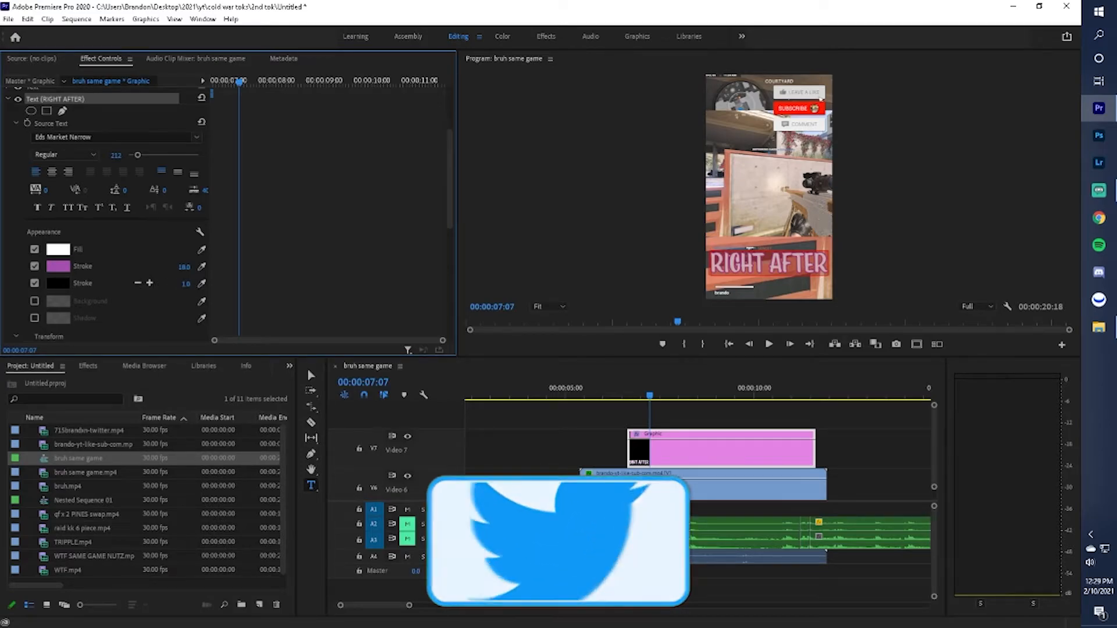
pyautogui.moveTo(186, 284); pyautogui.dragTo(196, 284)
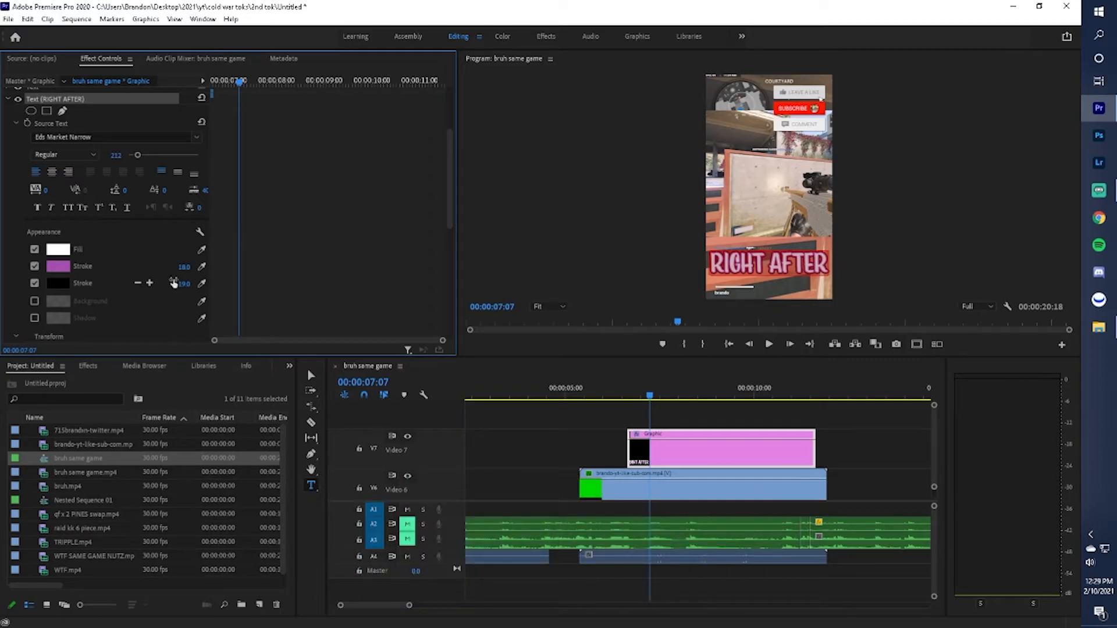
pyautogui.click(656, 274)
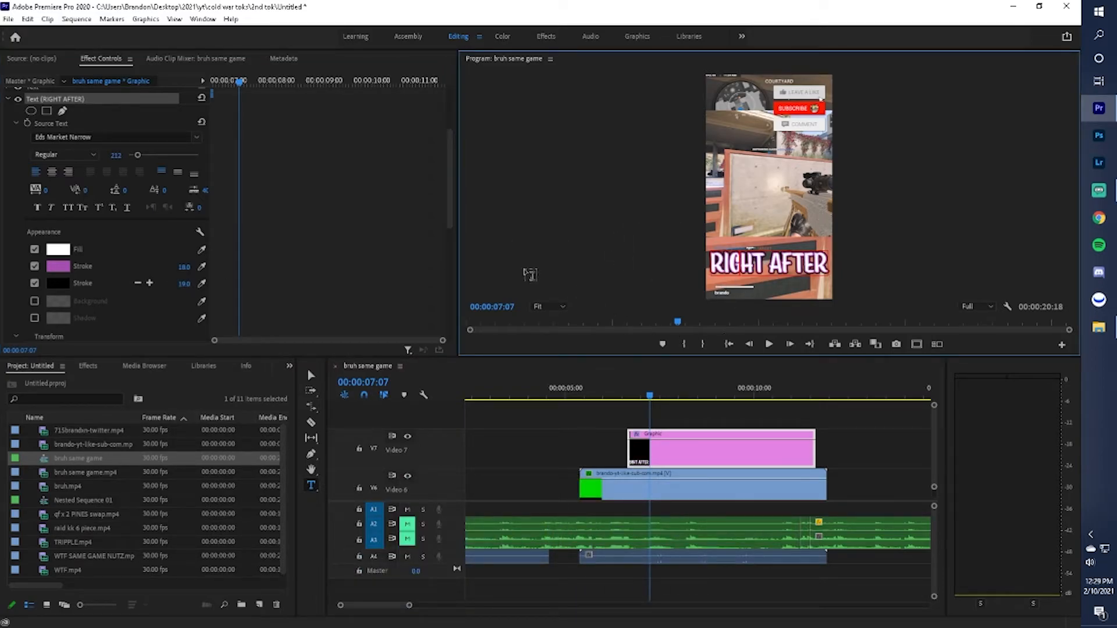
# Try stroke widths of 8 for the purple and 9 for the black outline, and restore them to 18 and 19
pyautogui.moveTo(184, 267); pyautogui.dragTo(172, 283)
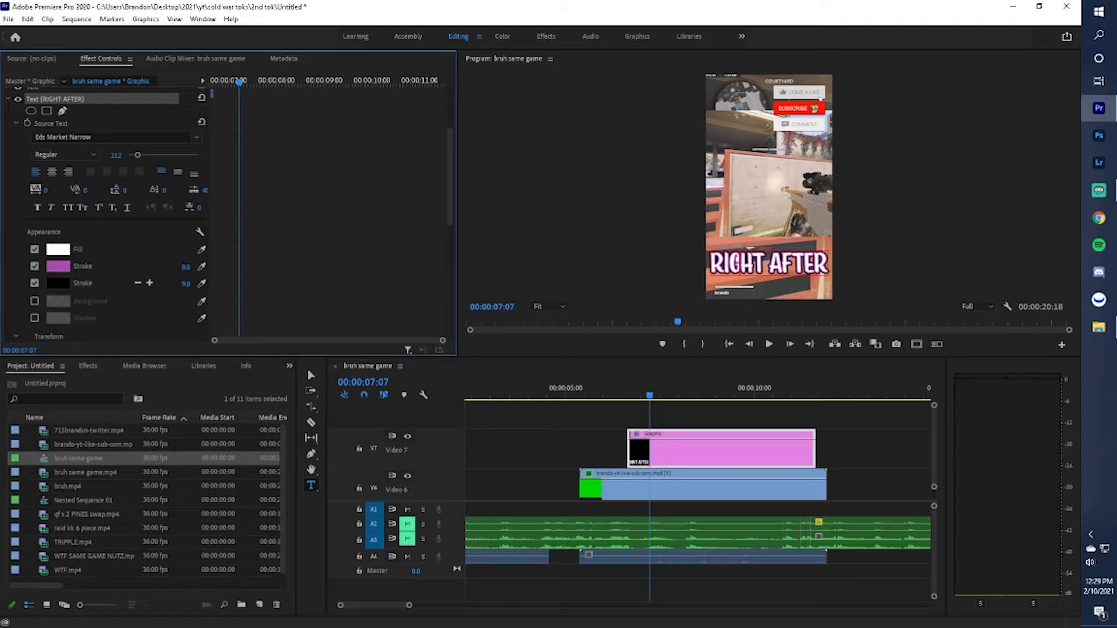
pyautogui.click(747, 263)
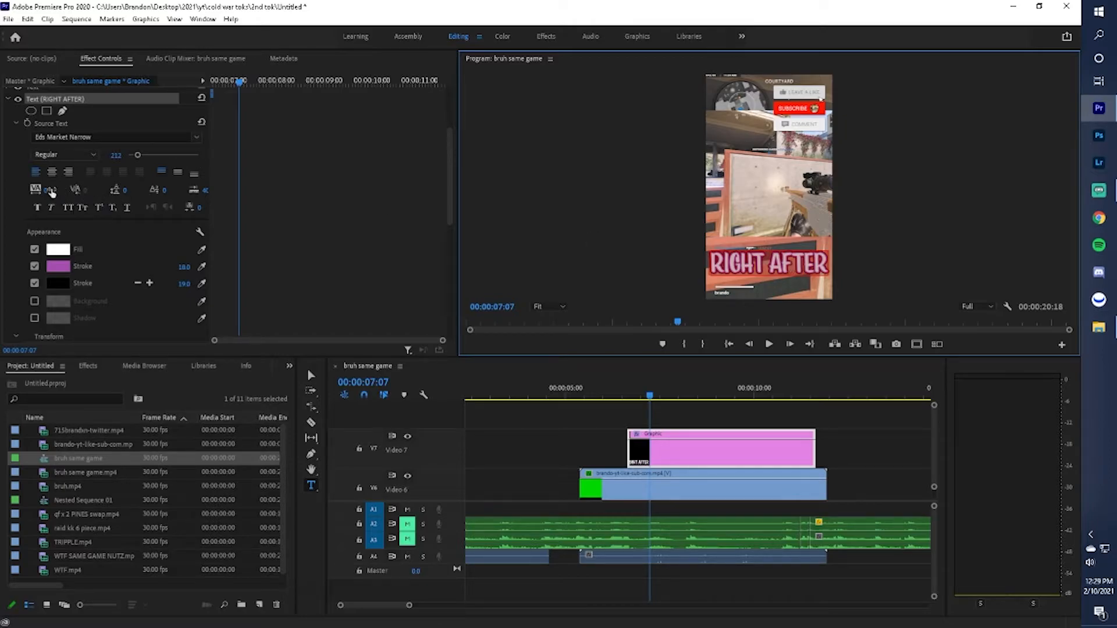
# Reduce the RIGHT AFTER text to size 199
pyautogui.moveTo(45, 191)
pyautogui.mouseDown()
pyautogui.moveTo(63, 192)
pyautogui.moveTo(49, 191)
pyautogui.mouseUp()
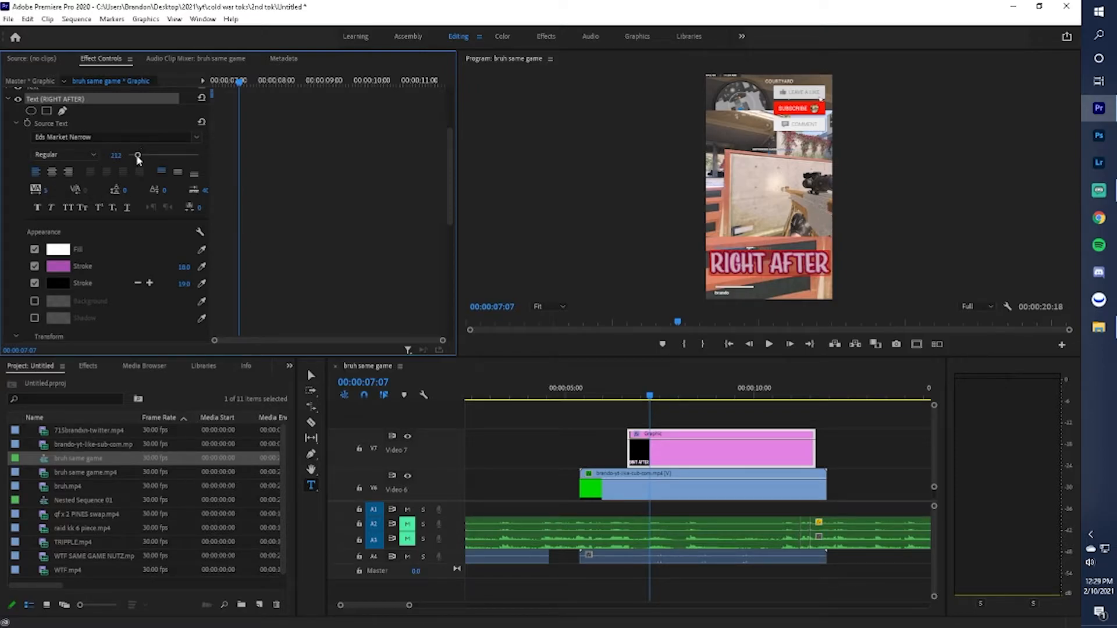
pyautogui.moveTo(138, 159); pyautogui.dragTo(138, 159)
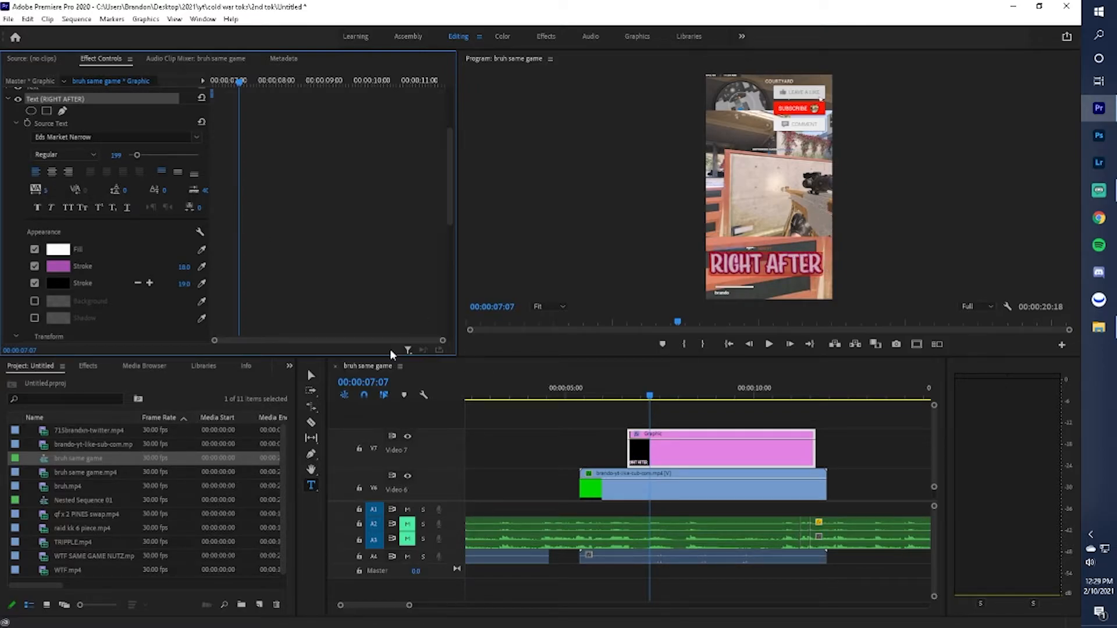
pyautogui.scroll(3, 449, 188)
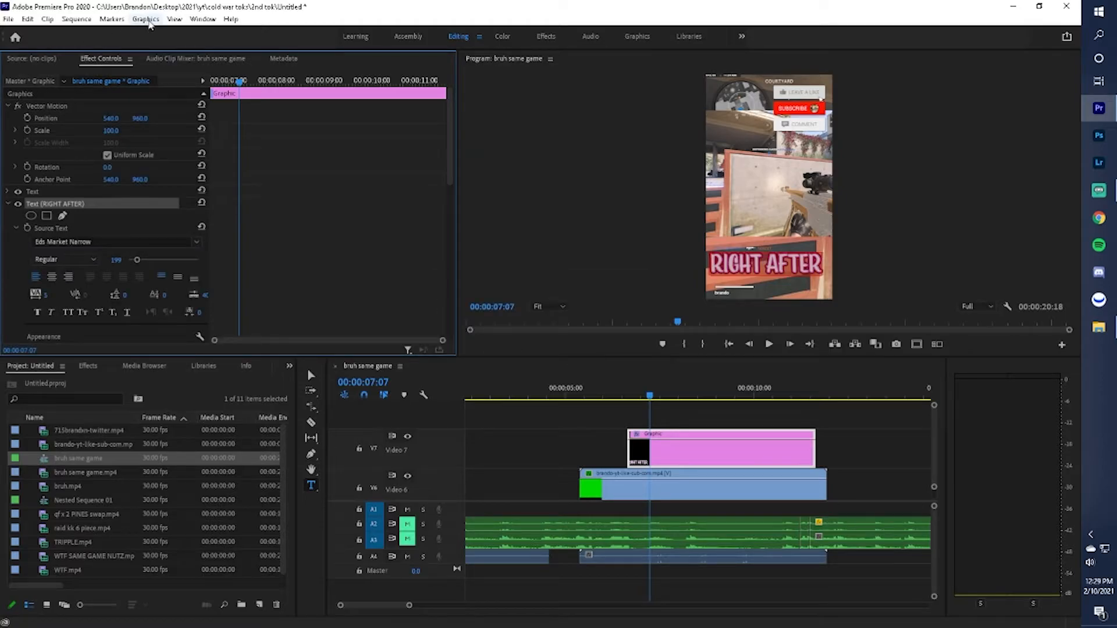
# Center the RIGHT AFTER text vertically and horizontally in the frame, and lower the graphic to a vertical position of 1319
pyautogui.click(146, 19)
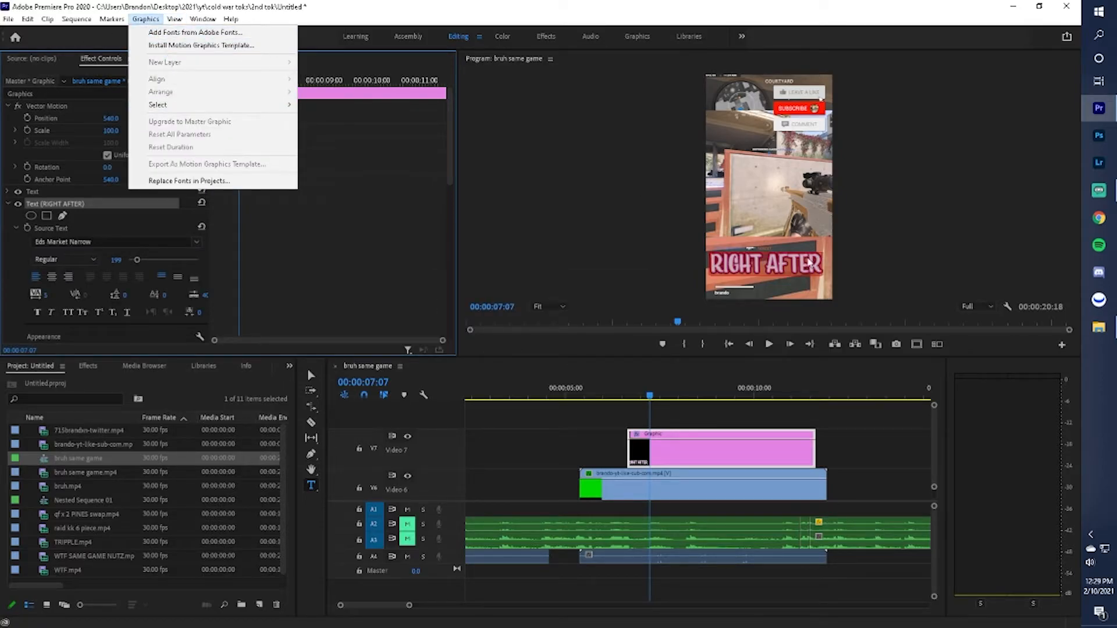
pyautogui.click(810, 260)
pyautogui.click(161, 21)
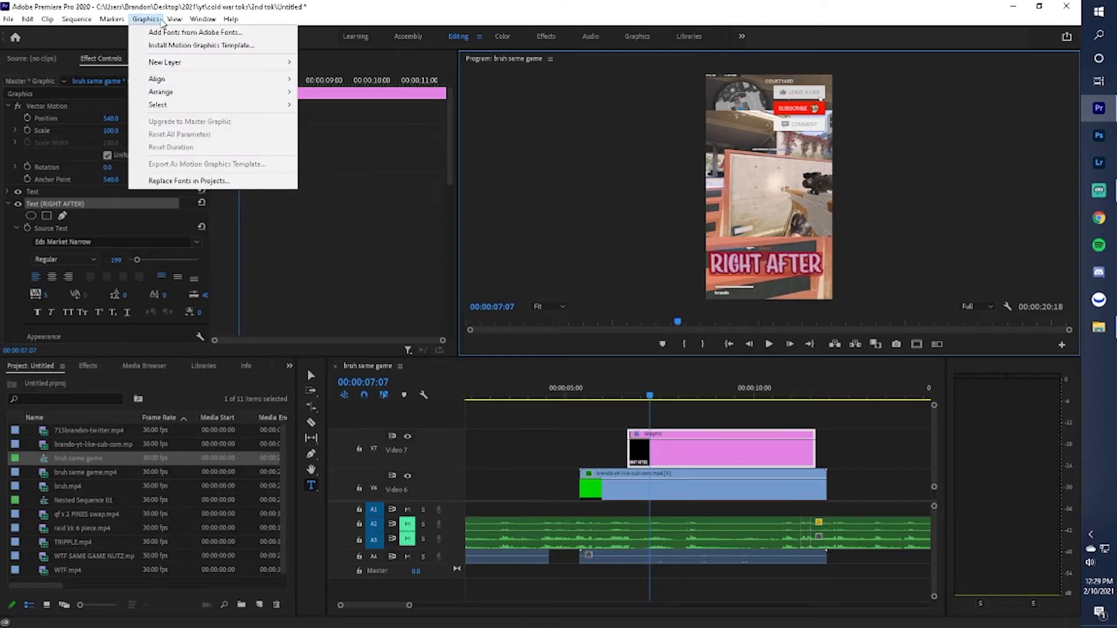
pyautogui.moveTo(210, 79)
pyautogui.click(320, 81)
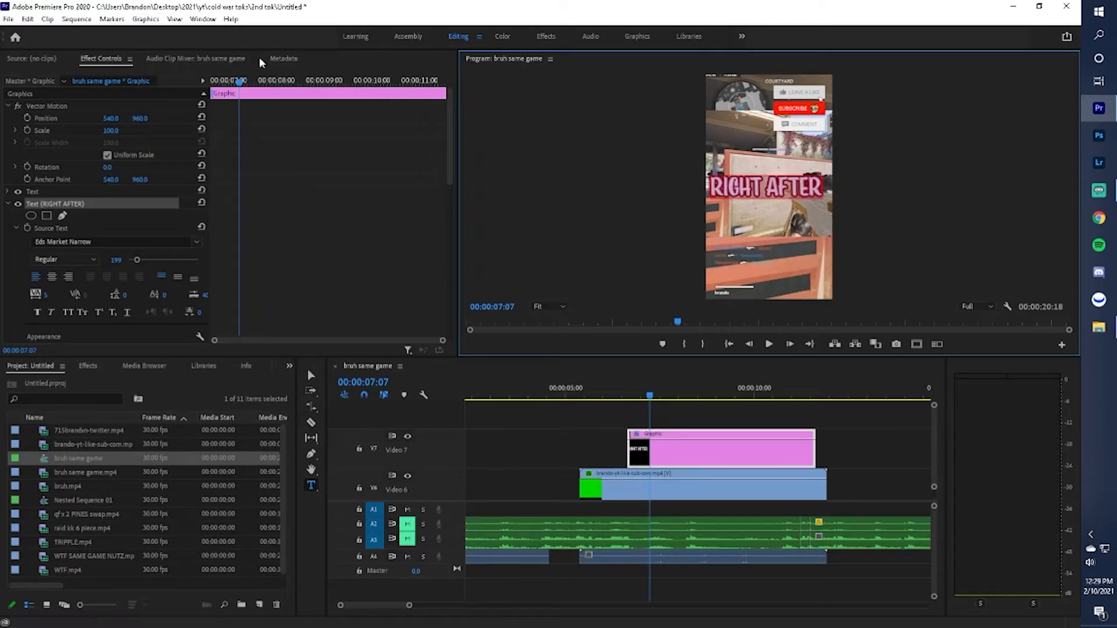
pyautogui.click(170, 21)
pyautogui.moveTo(154, 23)
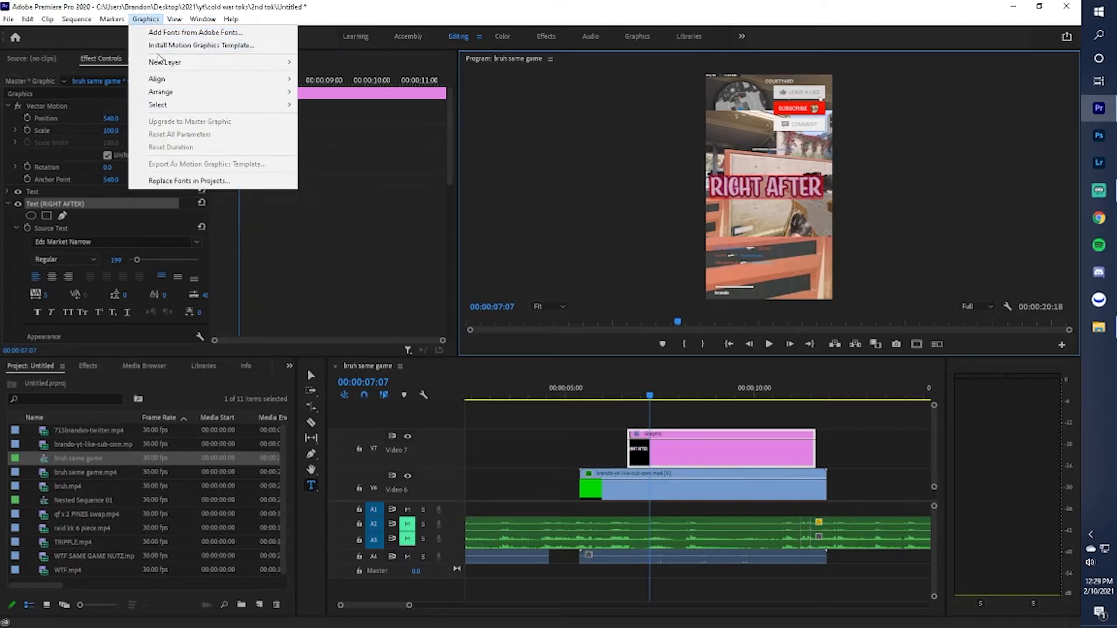
pyautogui.moveTo(174, 79)
pyautogui.click(329, 94)
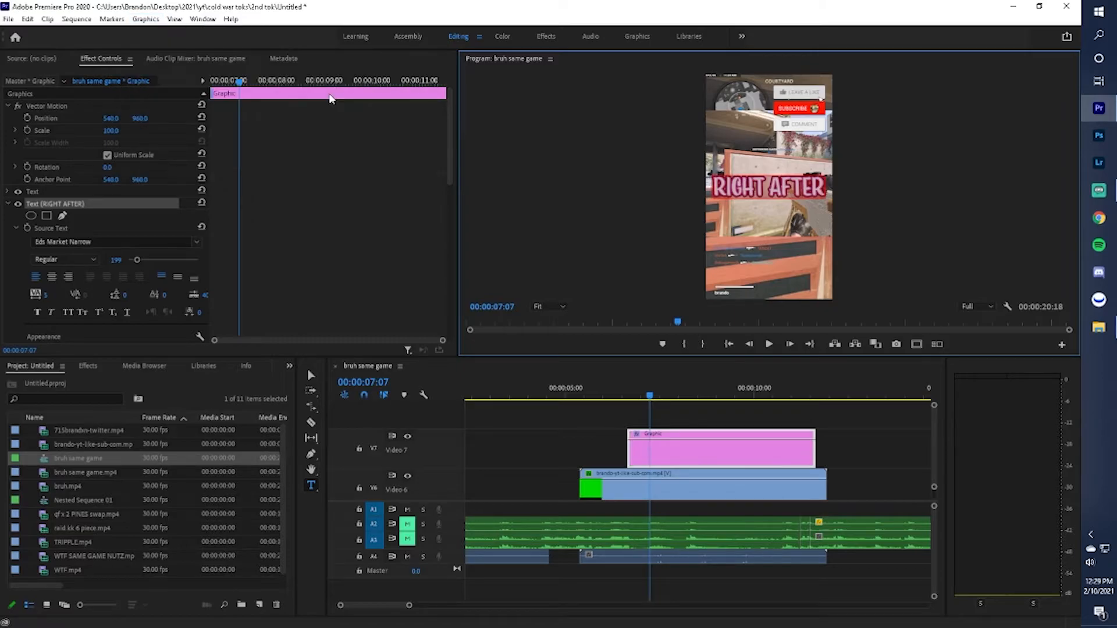
pyautogui.click(137, 119)
pyautogui.moveTo(140, 119); pyautogui.dragTo(394, 118)
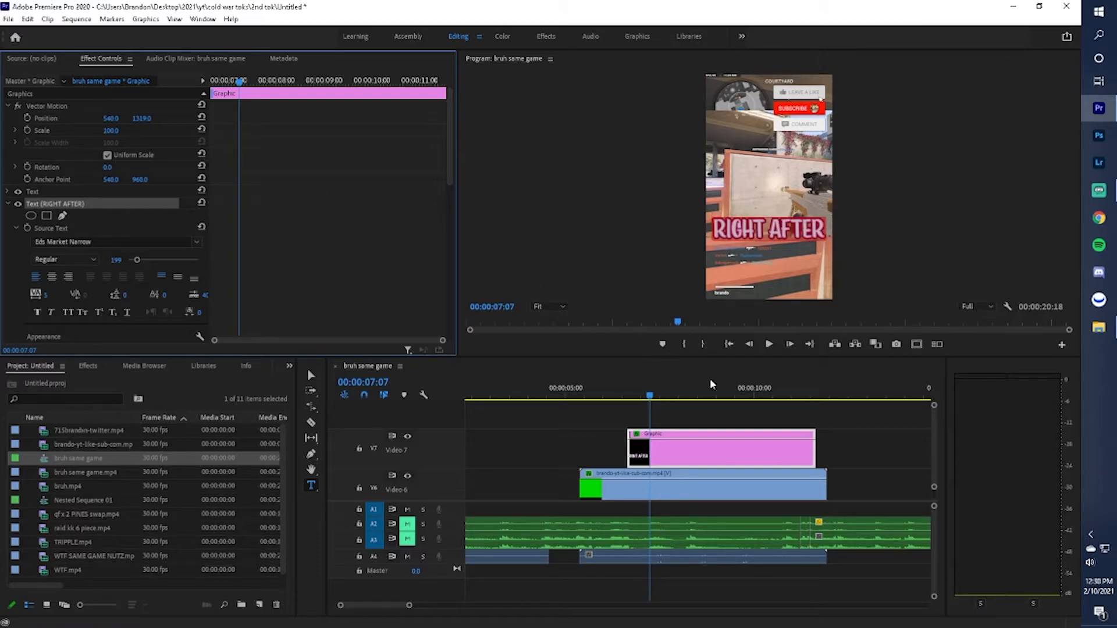
# Shorten the RIGHT AFTER graphic clip so it ends just before the nine-second mark, checking the timing in playback
pyautogui.moveTo(814, 448); pyautogui.dragTo(655, 438)
pyautogui.moveTo(651, 398); pyautogui.dragTo(693, 402)
pyautogui.moveTo(656, 448); pyautogui.dragTo(688, 442)
pyautogui.click(617, 397)
pyautogui.press('space')
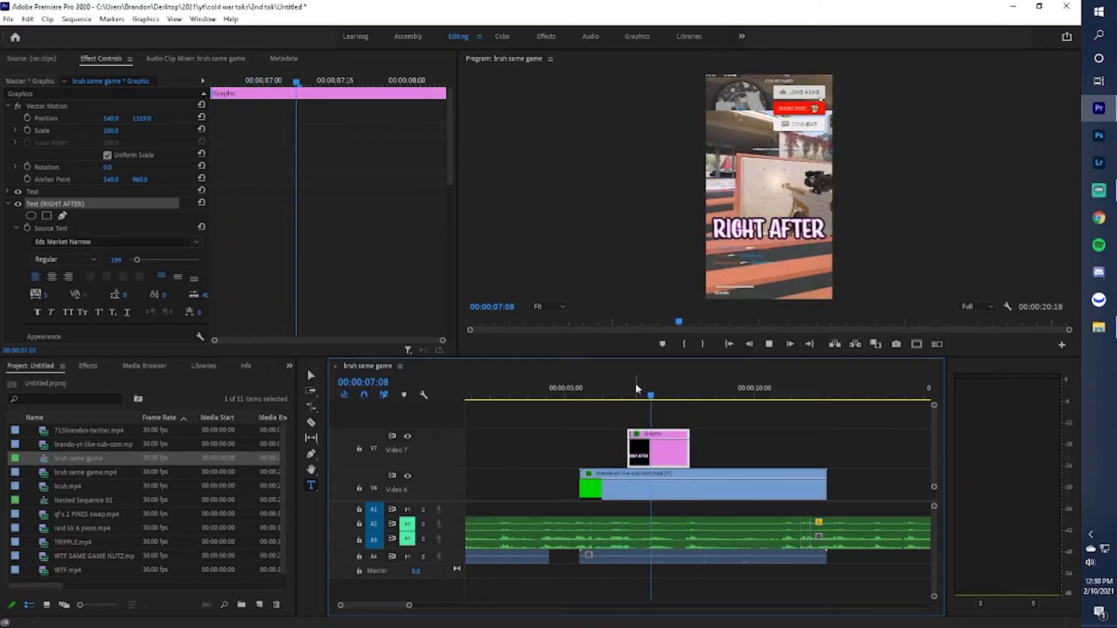
pyautogui.press('space')
pyautogui.moveTo(693, 448); pyautogui.dragTo(714, 448)
pyautogui.click(612, 397)
pyautogui.press('space')
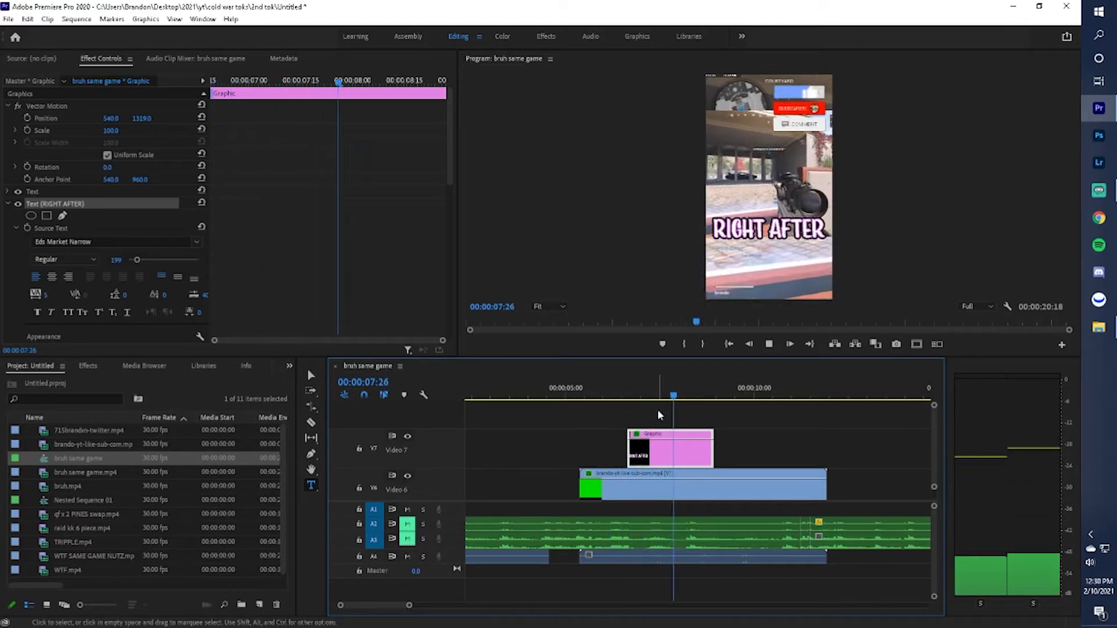
pyautogui.press('space')
# Fade in the RIGHT AFTER graphic with opacity keyframes of 0% at its start and 100% at 00:00:06:24
pyautogui.moveTo(626, 394); pyautogui.dragTo(634, 397)
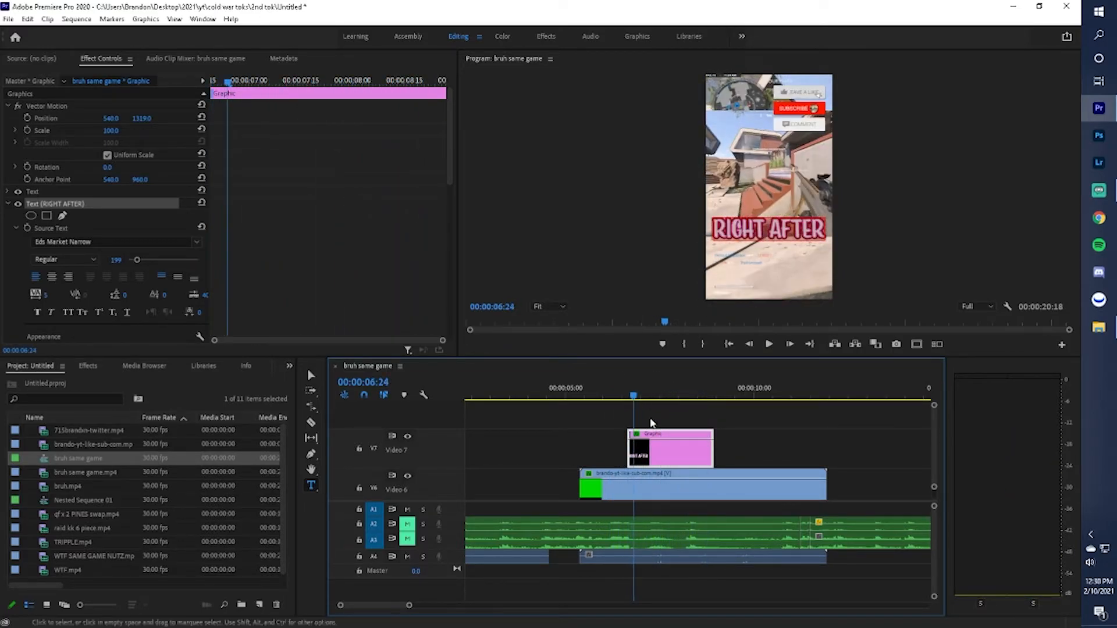
pyautogui.click(9, 204)
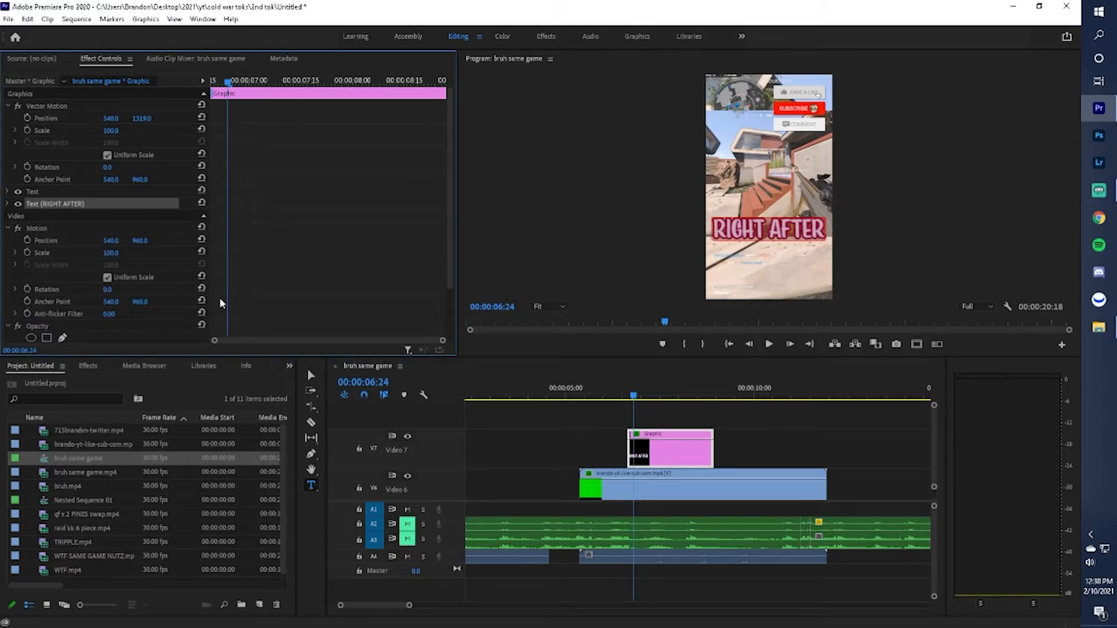
pyautogui.scroll(-1, 87, 323)
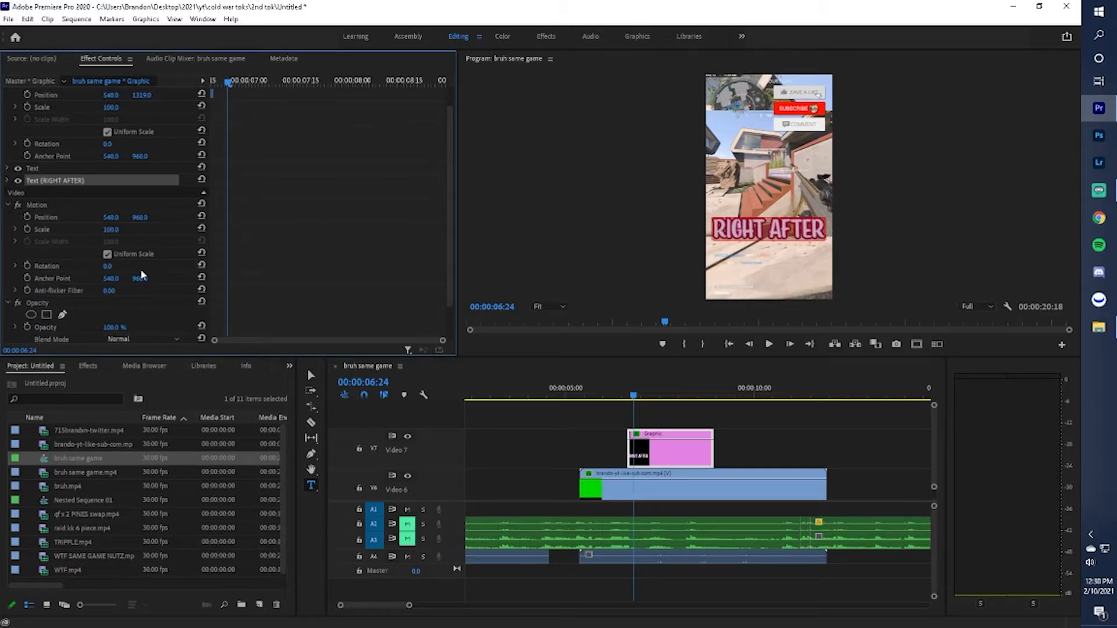
pyautogui.click(27, 327)
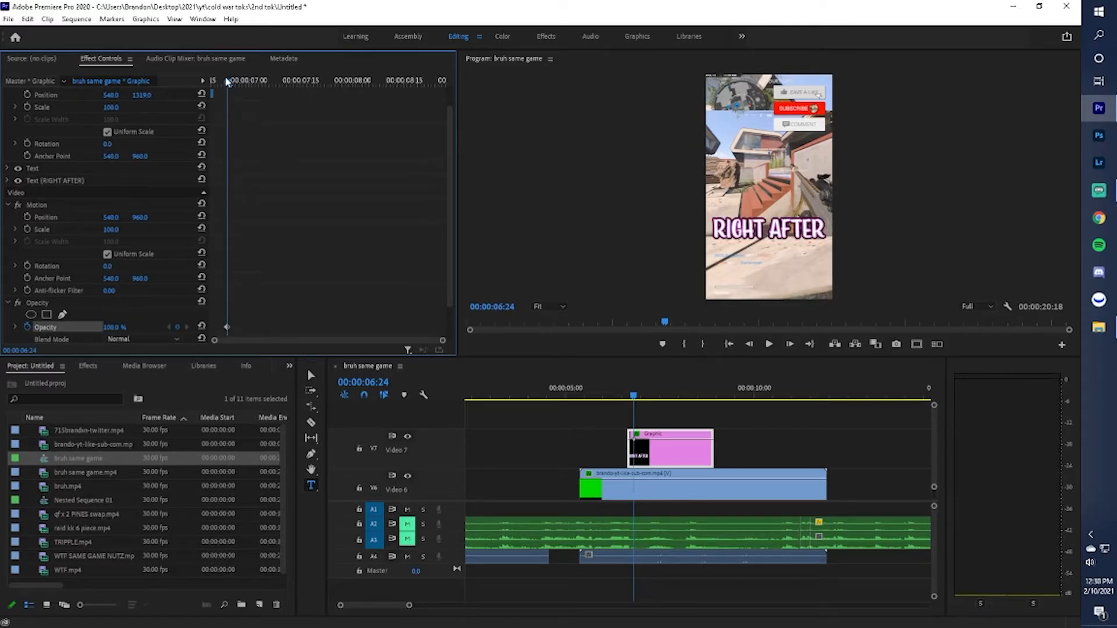
pyautogui.moveTo(227, 84); pyautogui.dragTo(213, 82)
pyautogui.click(177, 328)
pyautogui.moveTo(118, 328); pyautogui.dragTo(58, 329)
pyautogui.press('space')
pyautogui.press('space')
# Lengthen the graphic's fade-in by moving its 100% opacity keyframe slightly later in the clip, and preview it
pyautogui.moveTo(935, 487); pyautogui.dragTo(935, 449)
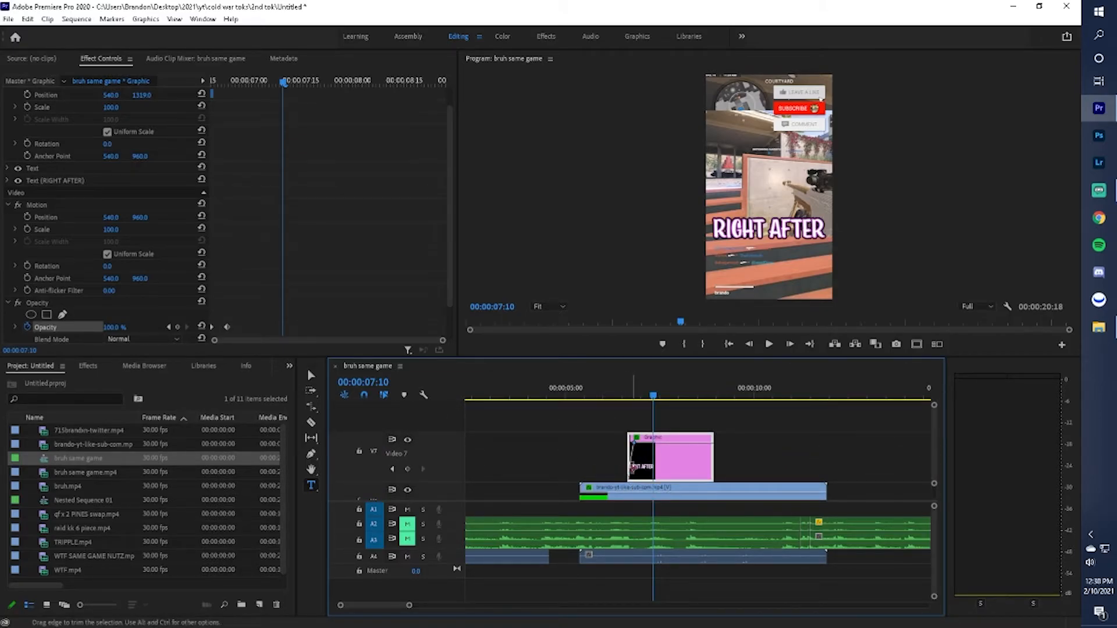
pyautogui.moveTo(636, 448); pyautogui.dragTo(639, 447)
pyautogui.click(625, 396)
pyautogui.press('space')
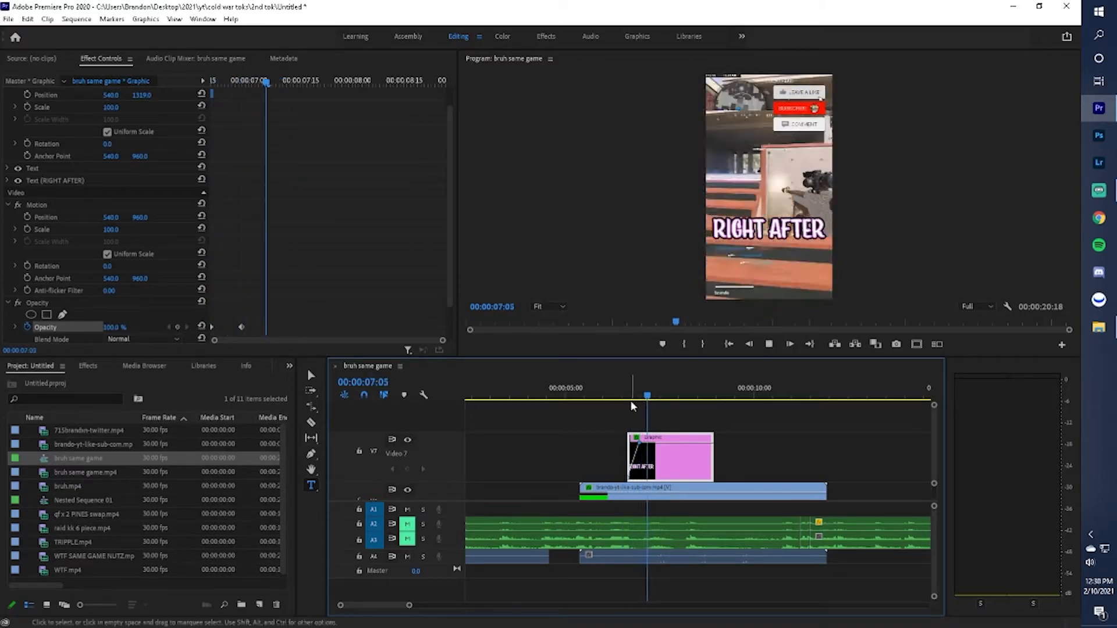
pyautogui.press('space')
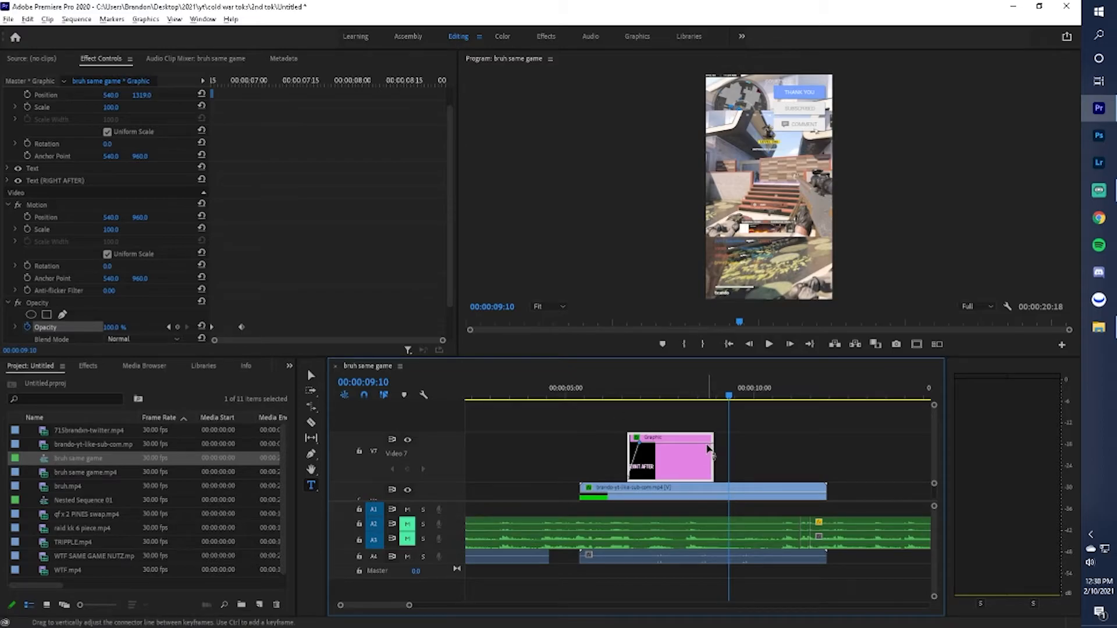
# Fade out the RIGHT AFTER graphic by adding two opacity keyframes near its end and lowering the last one to 0%
pyautogui.keyDown('ctrl'); pyautogui.click(707, 444); pyautogui.keyUp('ctrl')
pyautogui.keyDown('ctrl'); pyautogui.click(713, 445); pyautogui.keyUp('ctrl')
pyautogui.moveTo(714, 444); pyautogui.dragTo(718, 484)
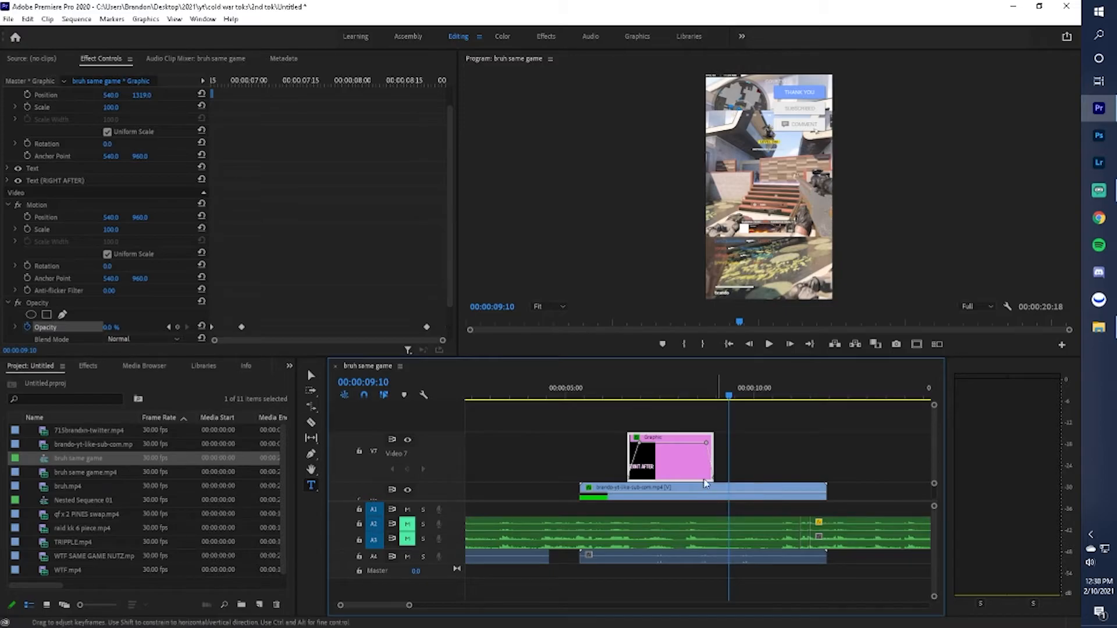
pyautogui.moveTo(706, 444); pyautogui.dragTo(705, 444)
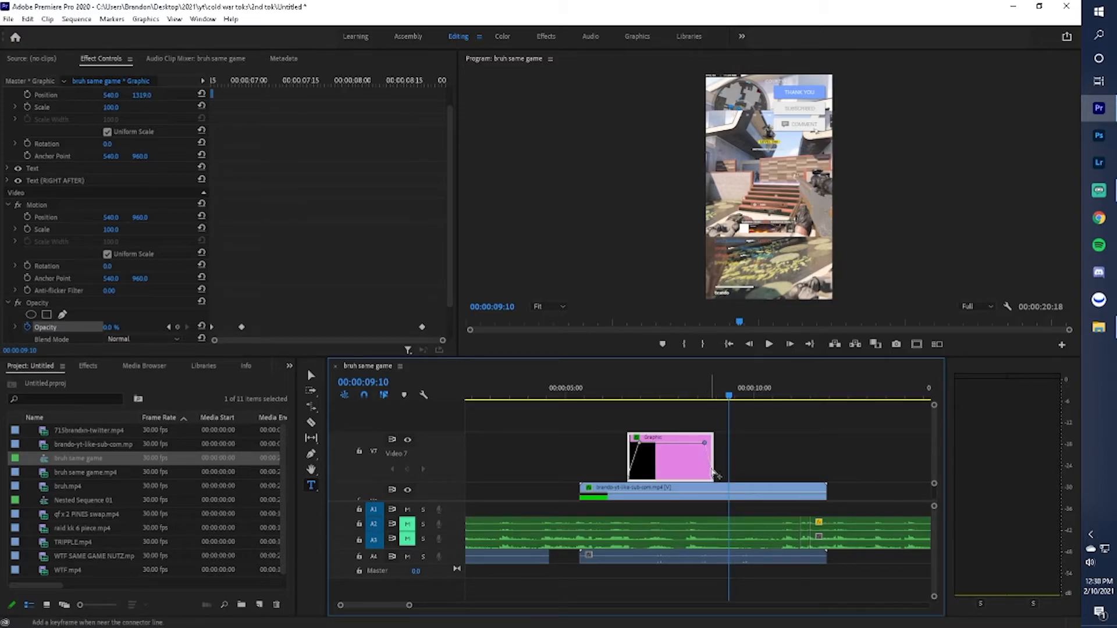
pyautogui.press('space')
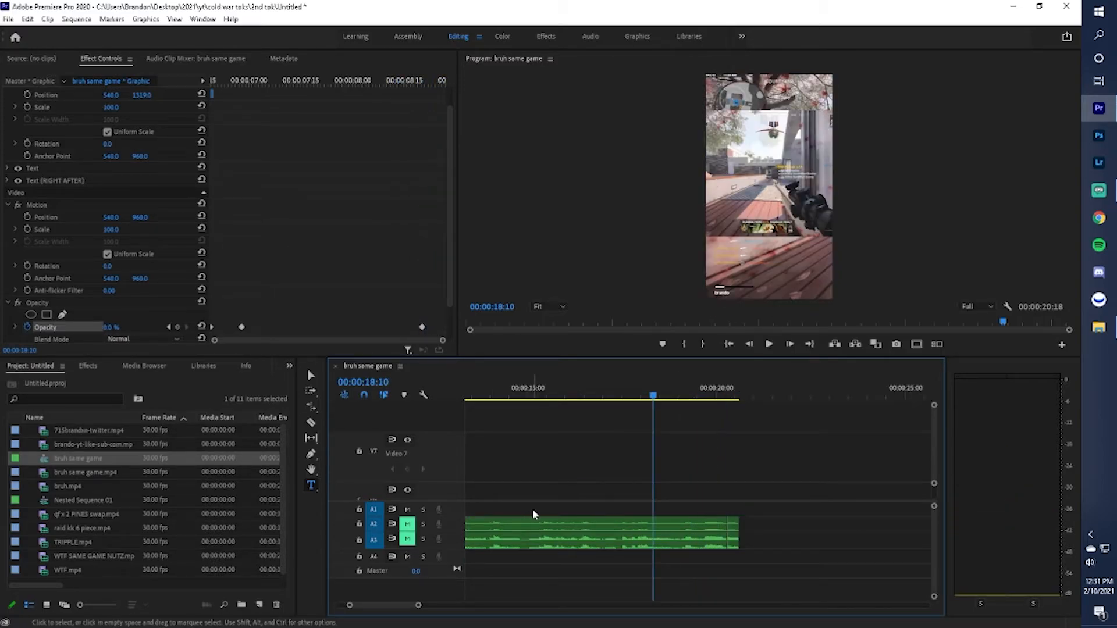
# Paste copies of the Twitter and like-subscribe overlays over the second nested clip, starting near the 15-second mark
pyautogui.scroll(-5, 533, 516)
pyautogui.scroll(4, 526, 520)
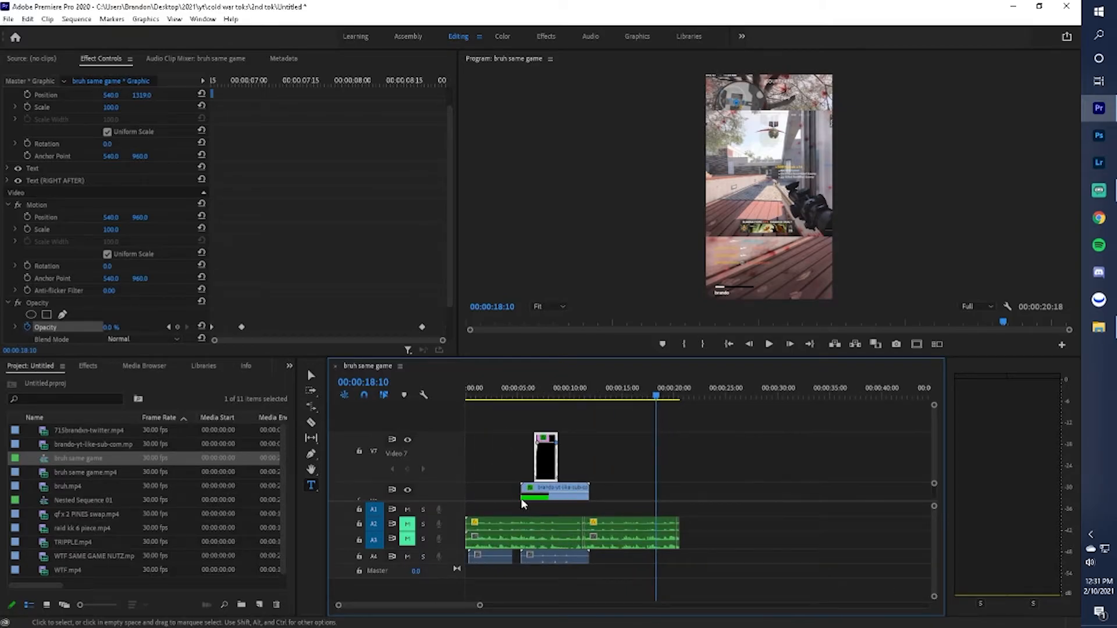
pyautogui.moveTo(936, 488); pyautogui.dragTo(933, 497)
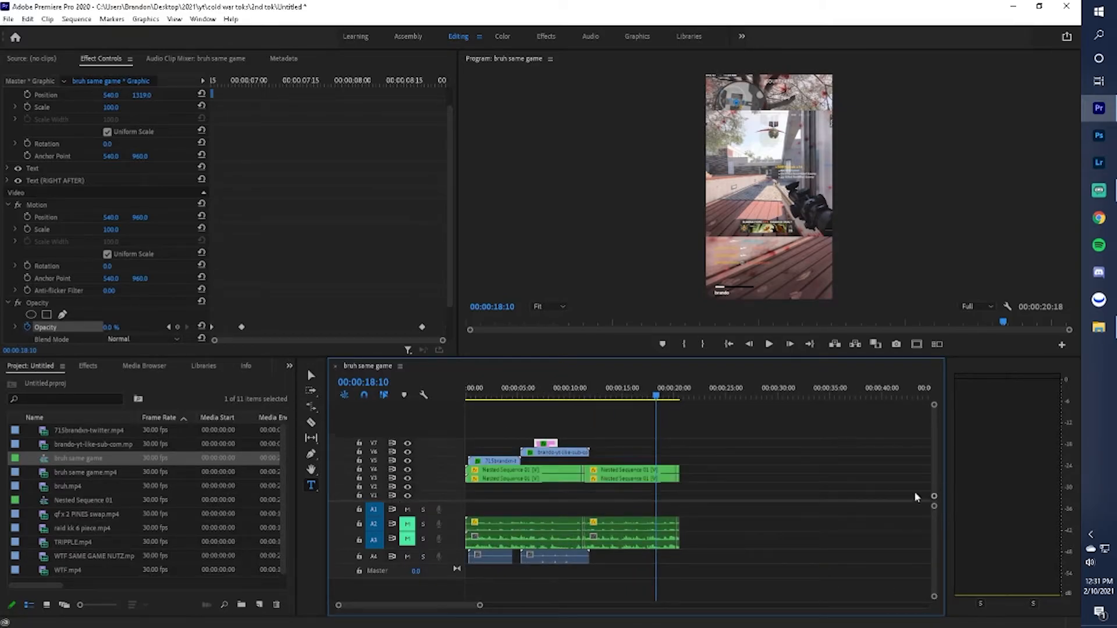
pyautogui.click(506, 455)
pyautogui.moveTo(521, 456); pyautogui.dragTo(523, 459)
pyautogui.click(627, 391)
pyautogui.hotkey('ctrl', 'v')
pyautogui.scroll(3, 634, 448)
pyautogui.moveTo(637, 460)
pyautogui.mouseDown()
pyautogui.moveTo(564, 461)
pyautogui.moveTo(619, 460)
pyautogui.mouseUp()
pyautogui.click(611, 391)
pyautogui.press('space')
pyautogui.press('space')
# Rate-stretch the copied Twitter and like-subscribe overlays to shorter durations so both finish by the end of the gameplay
pyautogui.click(687, 428)
pyautogui.press('r')
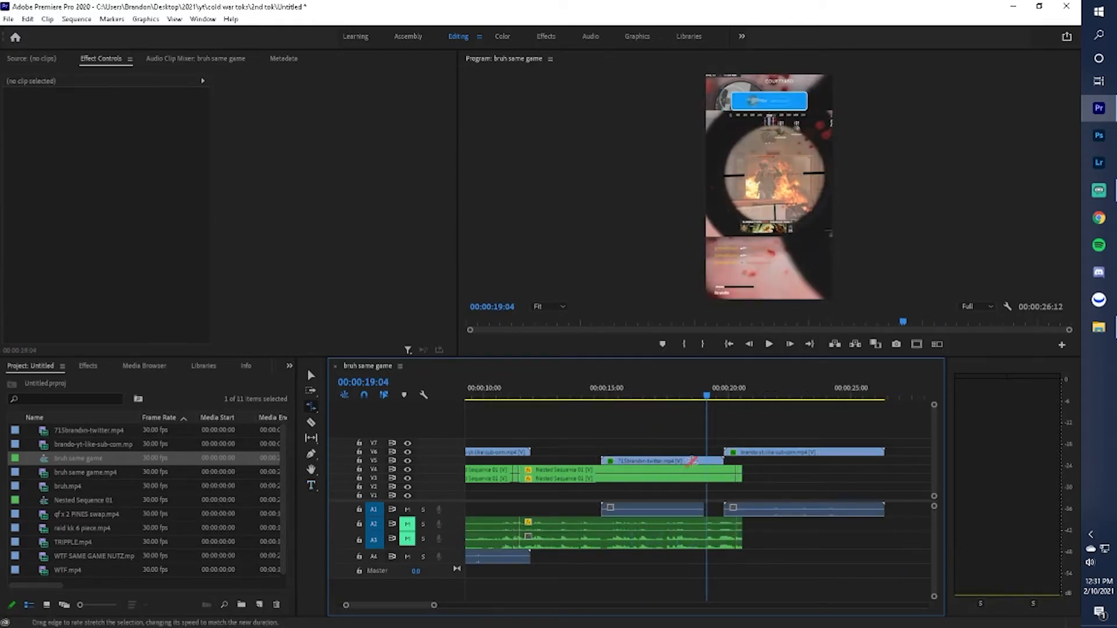
pyautogui.moveTo(723, 460); pyautogui.dragTo(676, 459)
pyautogui.moveTo(602, 460); pyautogui.dragTo(609, 461)
pyautogui.moveTo(725, 453); pyautogui.dragTo(667, 453)
pyautogui.moveTo(884, 452); pyautogui.dragTo(743, 452)
pyautogui.press('v')
pyautogui.click(655, 390)
pyautogui.press('space')
pyautogui.click(698, 392)
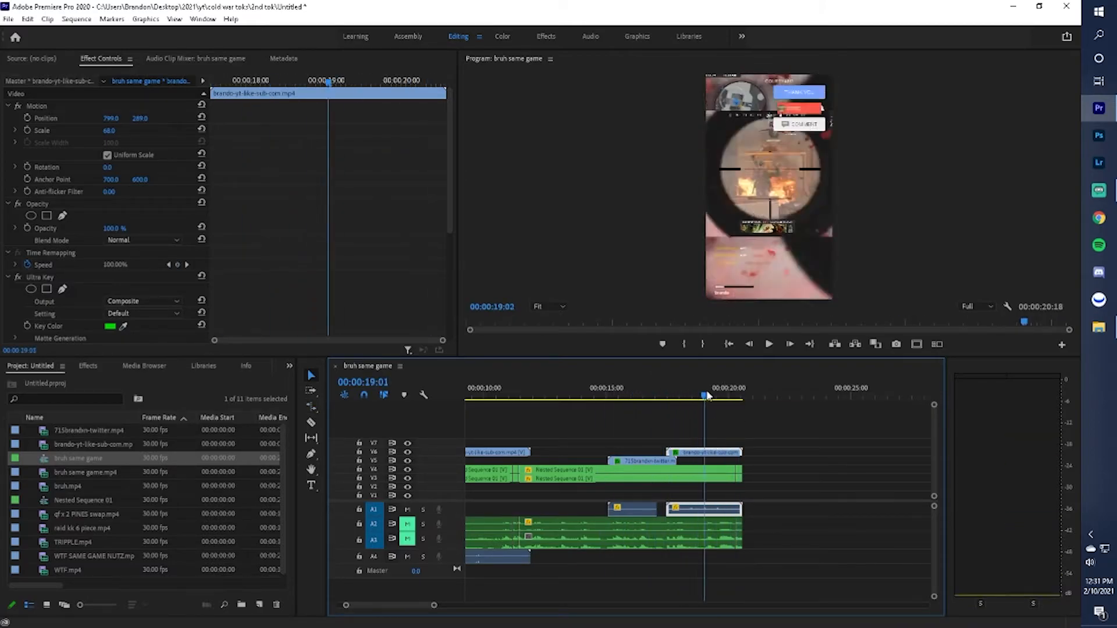
# Move the like-subscribe copy to track V7 and shorten it to a brief segment at the end of the sequence
pyautogui.moveTo(667, 452); pyautogui.dragTo(829, 443)
pyautogui.click(698, 396)
pyautogui.click(699, 397)
pyautogui.press('=')
pyautogui.press('-')
pyautogui.click(807, 396)
pyautogui.moveTo(854, 443); pyautogui.dragTo(806, 444)
pyautogui.click(761, 396)
pyautogui.press('space')
pyautogui.press('space')
# Play back the edit around the caption, unmute audio track A2 and return to the start of the sequence
pyautogui.press('r')
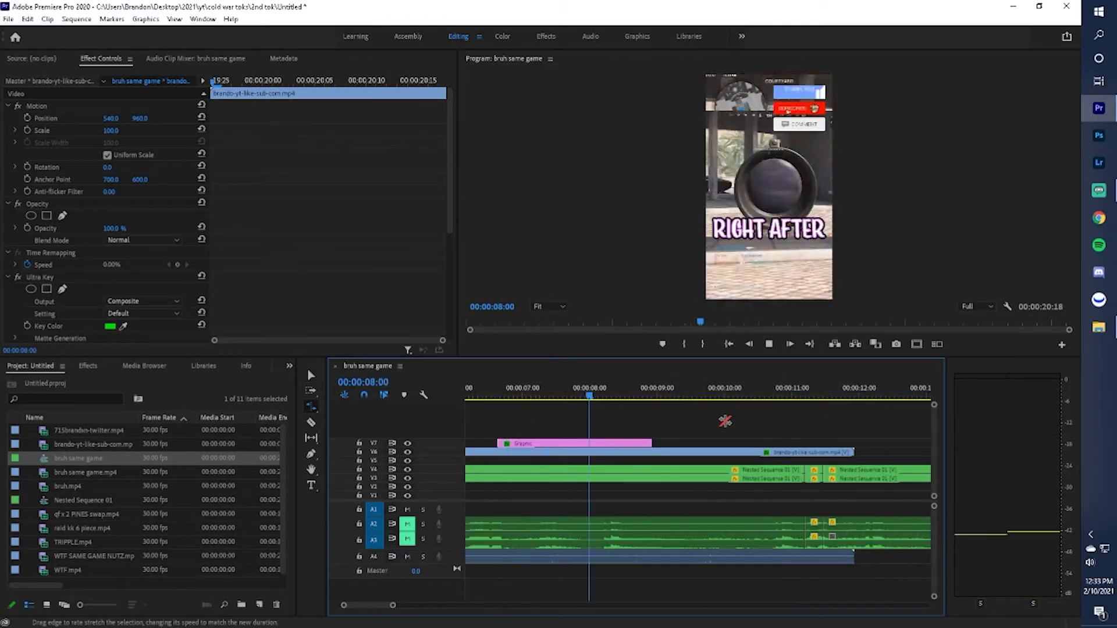
pyautogui.press('space')
pyautogui.press('-')
pyautogui.press('-')
pyautogui.click(408, 524)
pyautogui.click(471, 395)
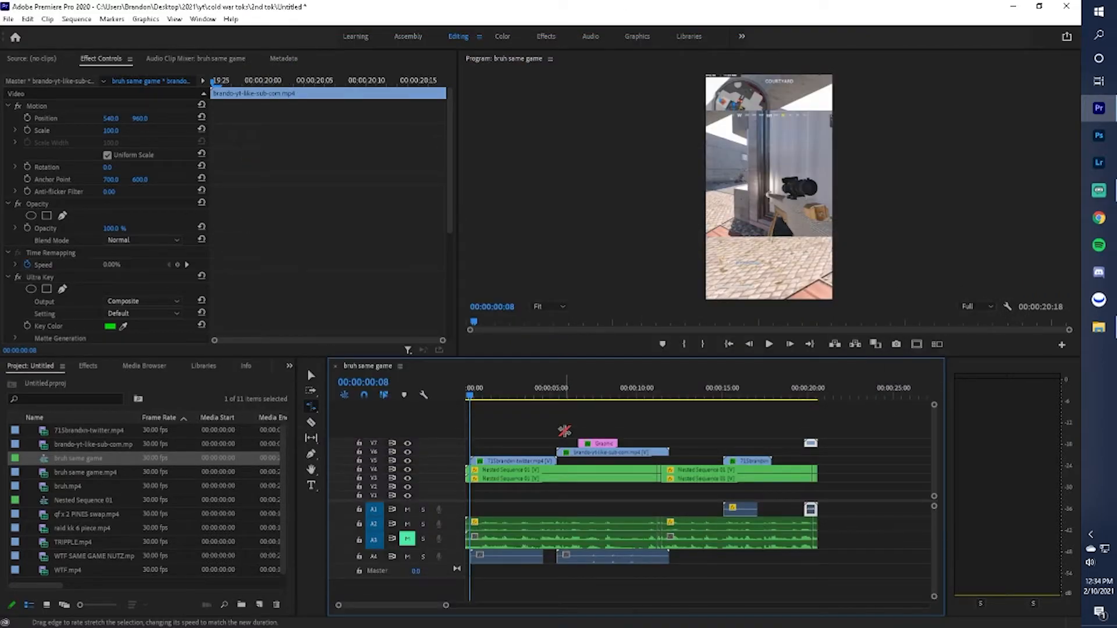
# Create a 1080x1920, 30 fps adjustment layer and place it on a new top video track at the sequence start
pyautogui.click(259, 605)
pyautogui.click(291, 500)
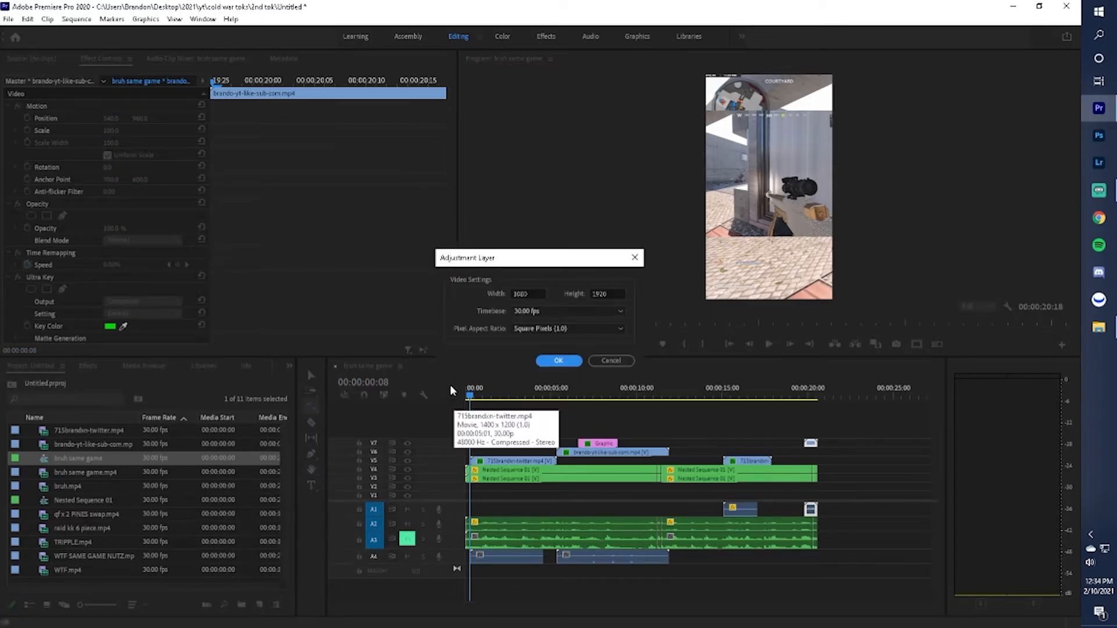
pyautogui.click(584, 365)
pyautogui.moveTo(186, 431); pyautogui.dragTo(477, 422)
pyautogui.scroll(3, 526, 437)
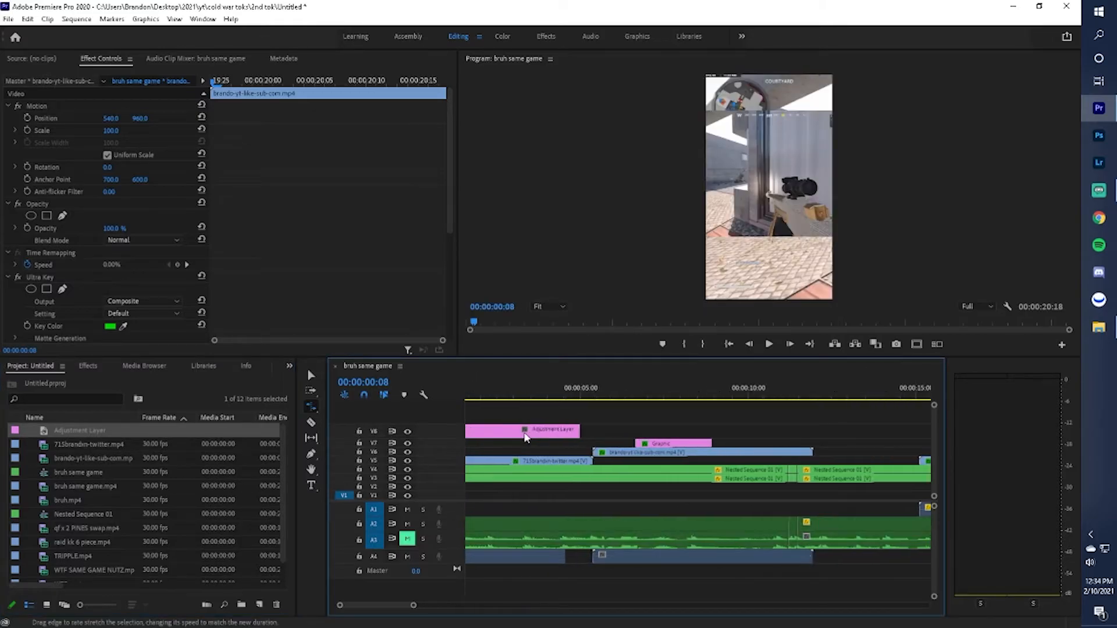
pyautogui.scroll(-3, 525, 438)
pyautogui.moveTo(613, 389); pyautogui.dragTo(611, 389)
pyautogui.scroll(-2, 670, 436)
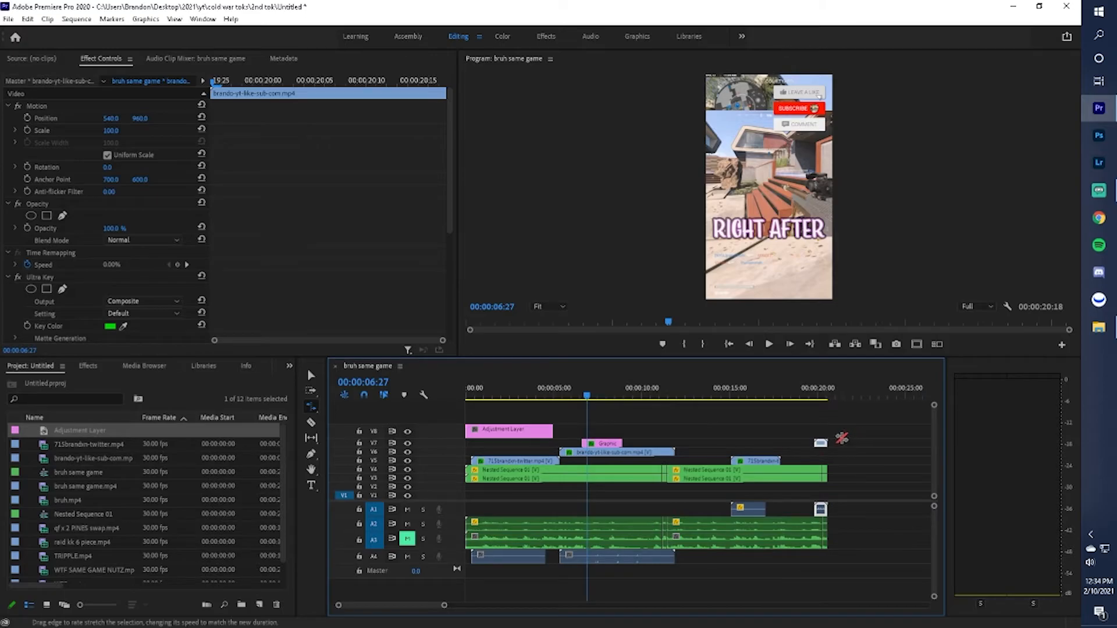
# Rearrange the video tracks so the adjustment layer sits on V5, above the nested gameplay clips and below the overlays and caption
pyautogui.press('v')
pyautogui.moveTo(845, 440); pyautogui.dragTo(474, 462)
pyautogui.moveTo(530, 461); pyautogui.dragTo(530, 416)
pyautogui.moveTo(527, 432); pyautogui.dragTo(527, 460)
pyautogui.hotkey('ctrl', '-')
pyautogui.moveTo(854, 408); pyautogui.dragTo(514, 434)
pyautogui.moveTo(511, 431); pyautogui.dragTo(512, 458)
pyautogui.click(546, 418)
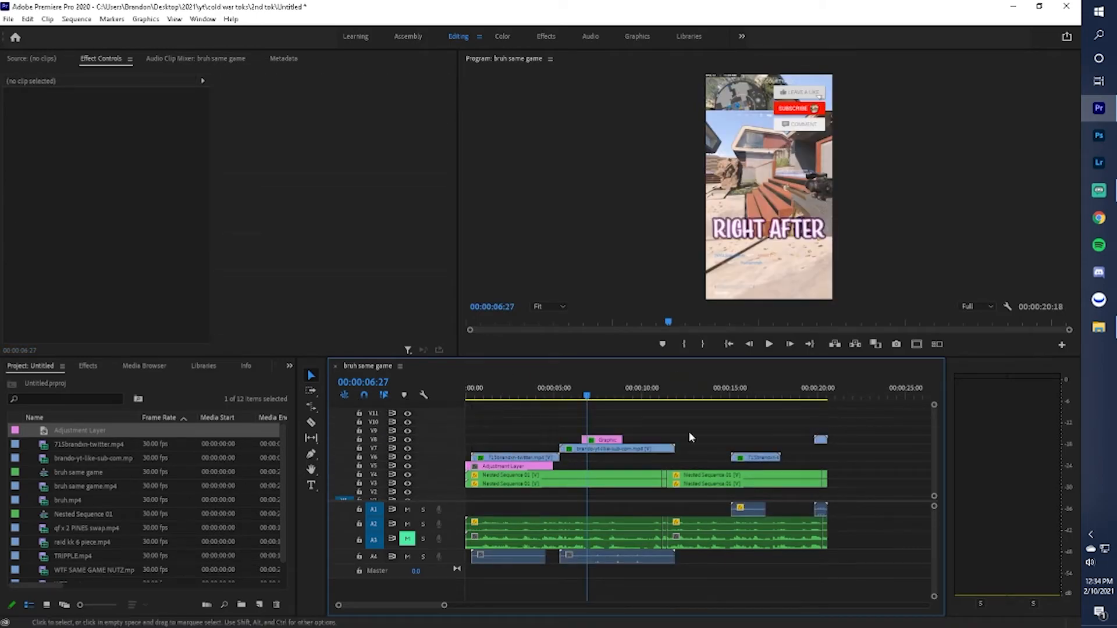
# Delete all empty video tracks from the sequence and reduce the height of the remaining video tracks
pyautogui.hotkey('ctrl', '=')
pyautogui.hotkey('ctrl', '=')
pyautogui.hotkey('ctrl', '=')
pyautogui.rightClick(429, 441)
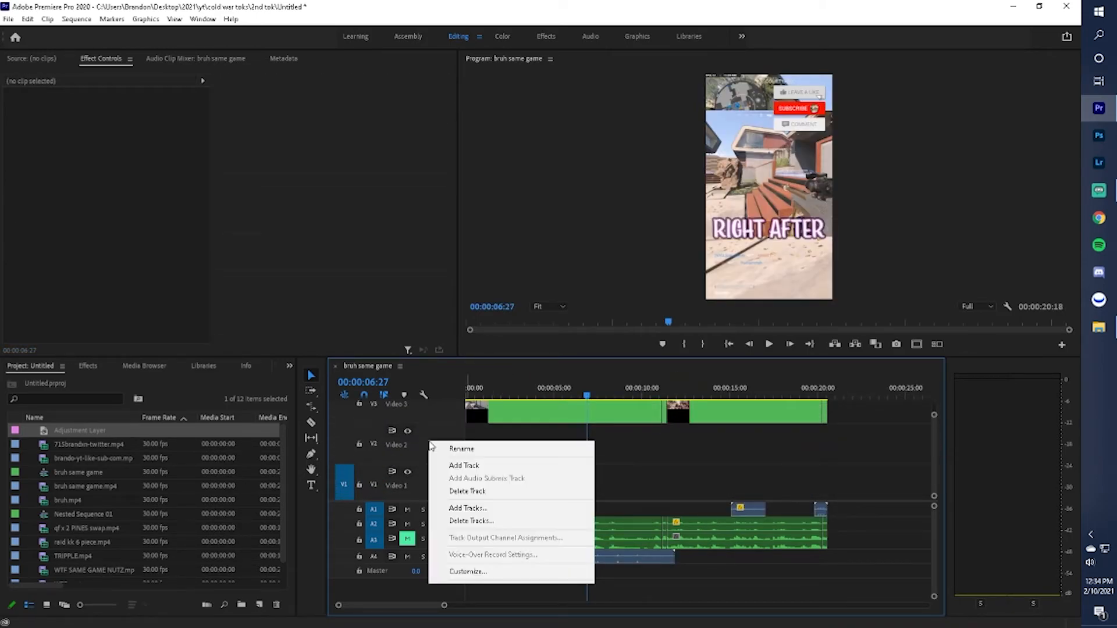
pyautogui.click(352, 484)
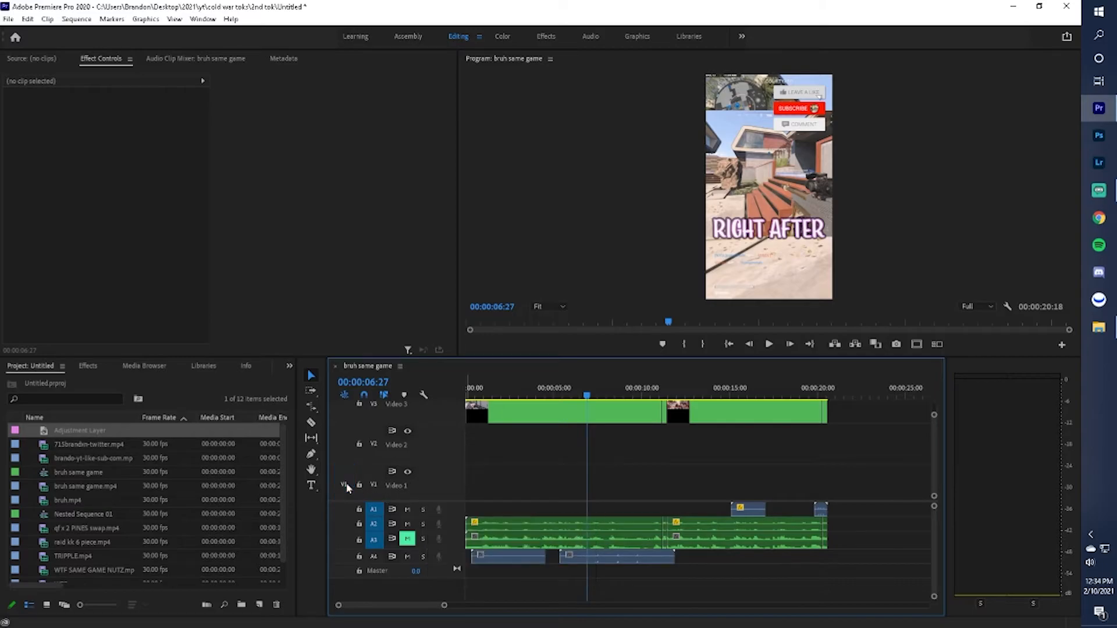
pyautogui.rightClick(444, 479)
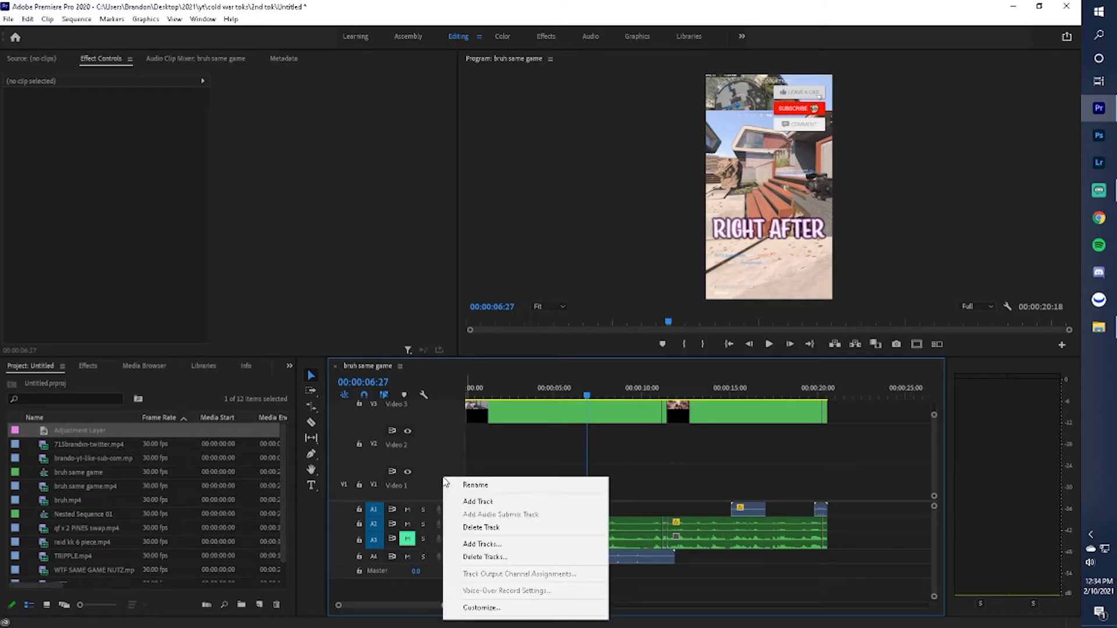
pyautogui.click(505, 557)
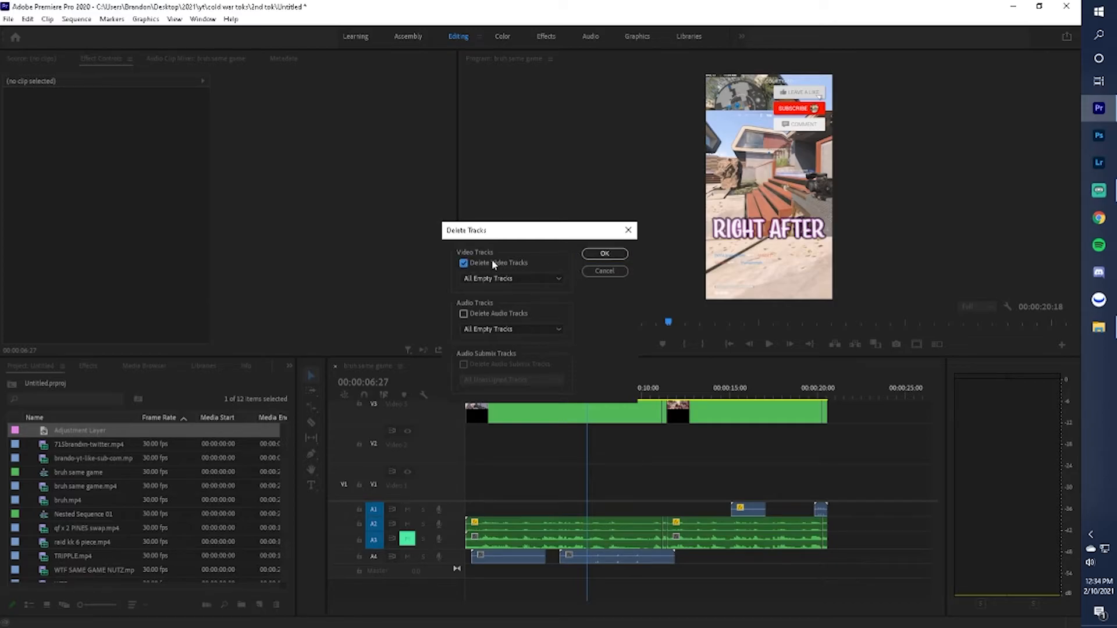
pyautogui.click(605, 253)
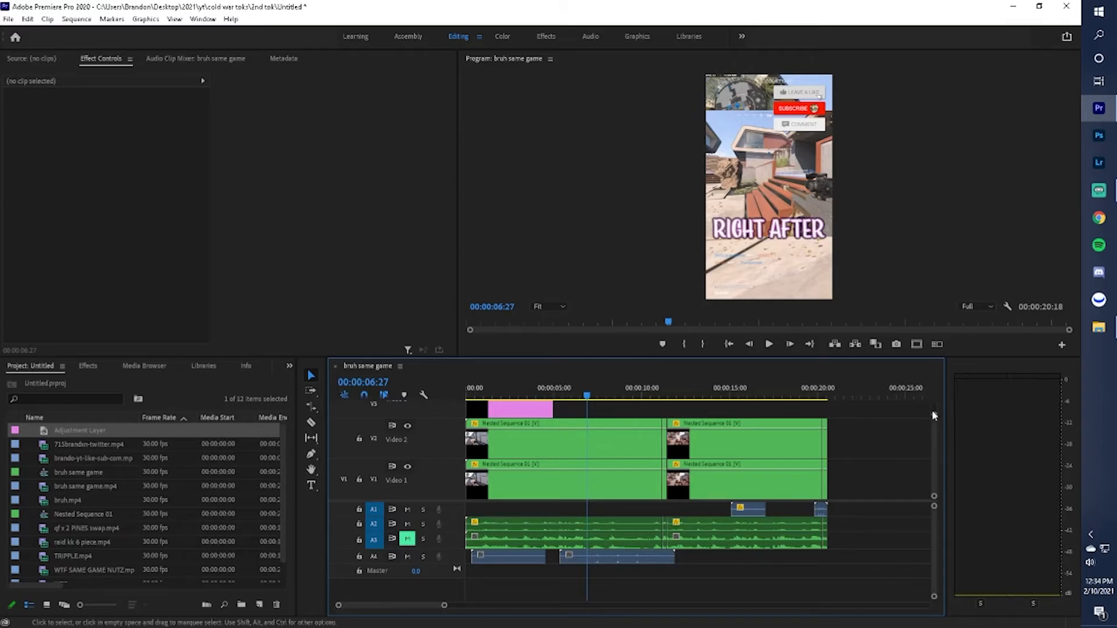
pyautogui.moveTo(934, 416); pyautogui.dragTo(934, 407)
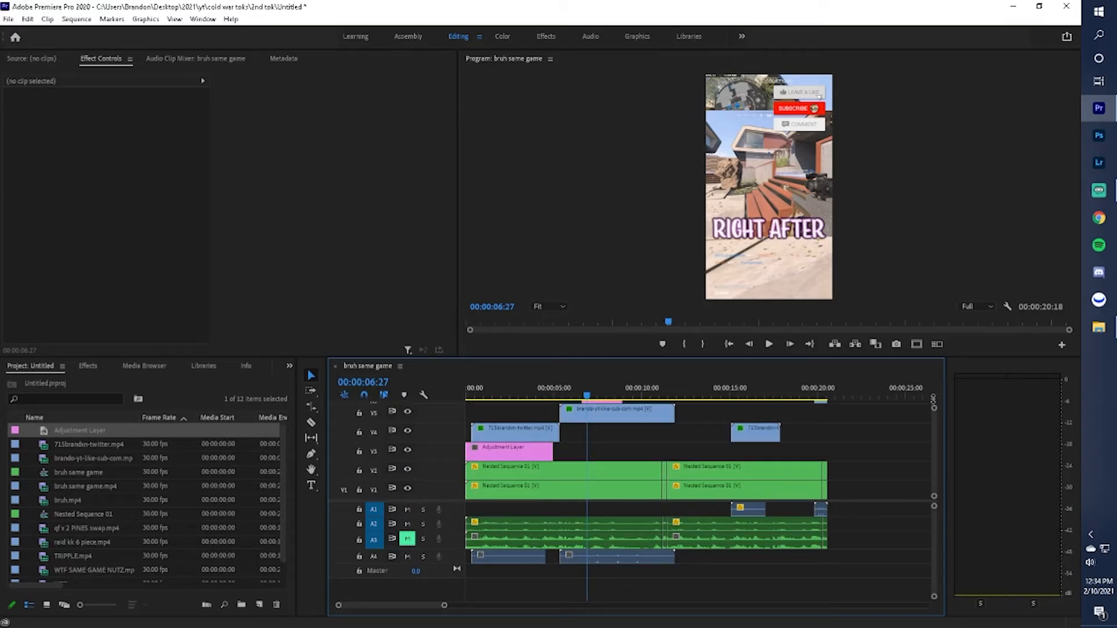
# Play the sequence briefly from the start, then extend the adjustment layer to the end of the nested gameplay clips
pyautogui.press('Home')
pyautogui.press('space')
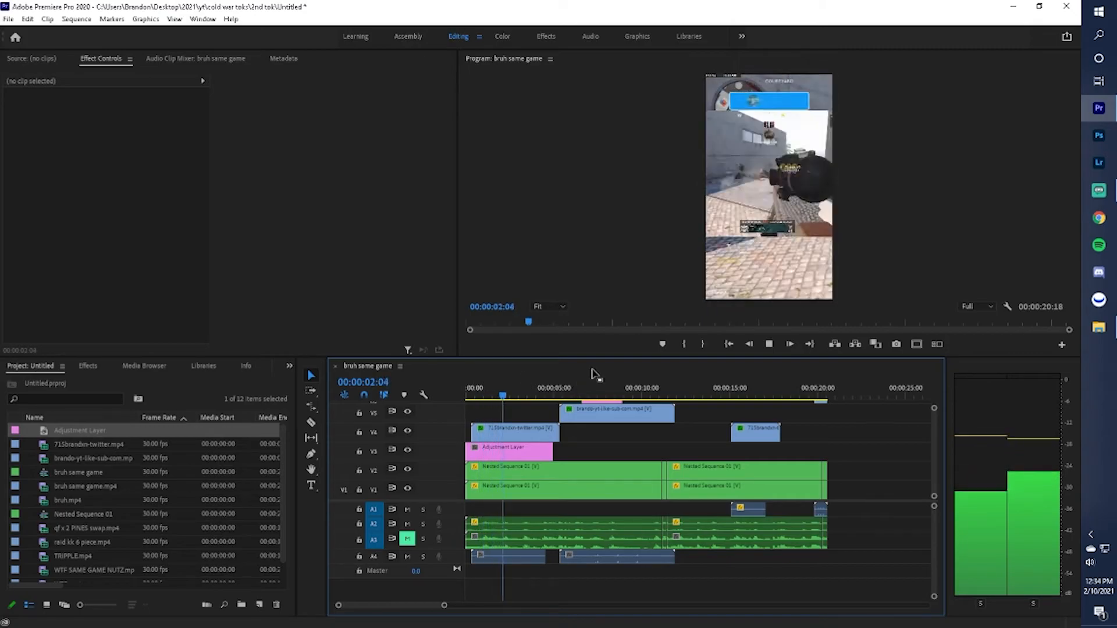
pyautogui.press('space')
pyautogui.moveTo(553, 450); pyautogui.dragTo(823, 448)
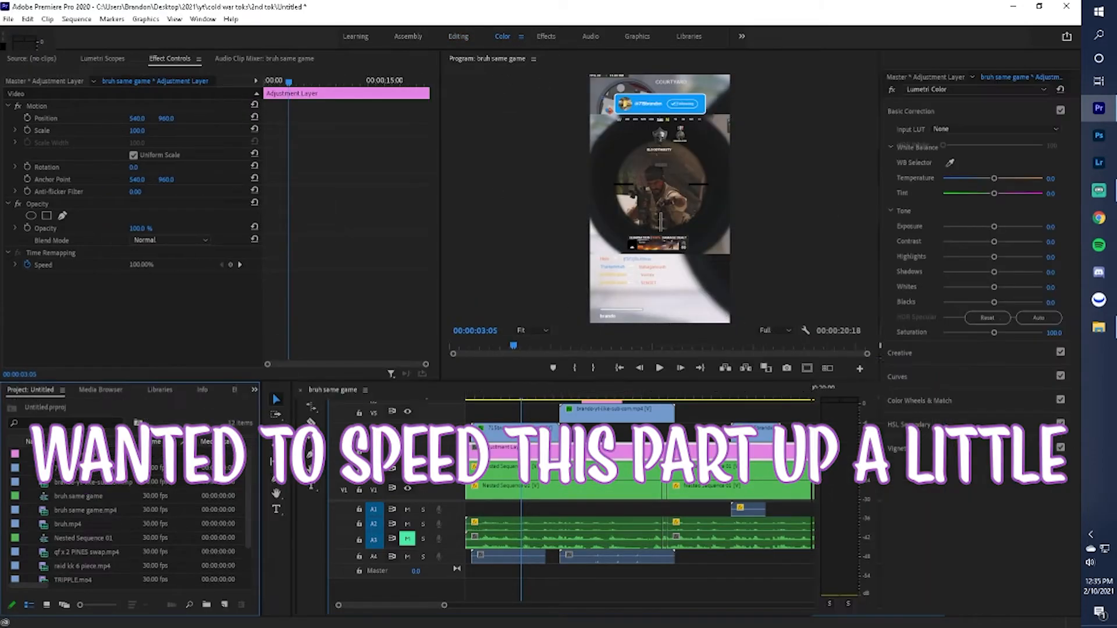
# Set the adjustment layer's Lumetri temperature to -5.8 and tint to 15.1, and check the white balance in playback
pyautogui.click(338, 467)
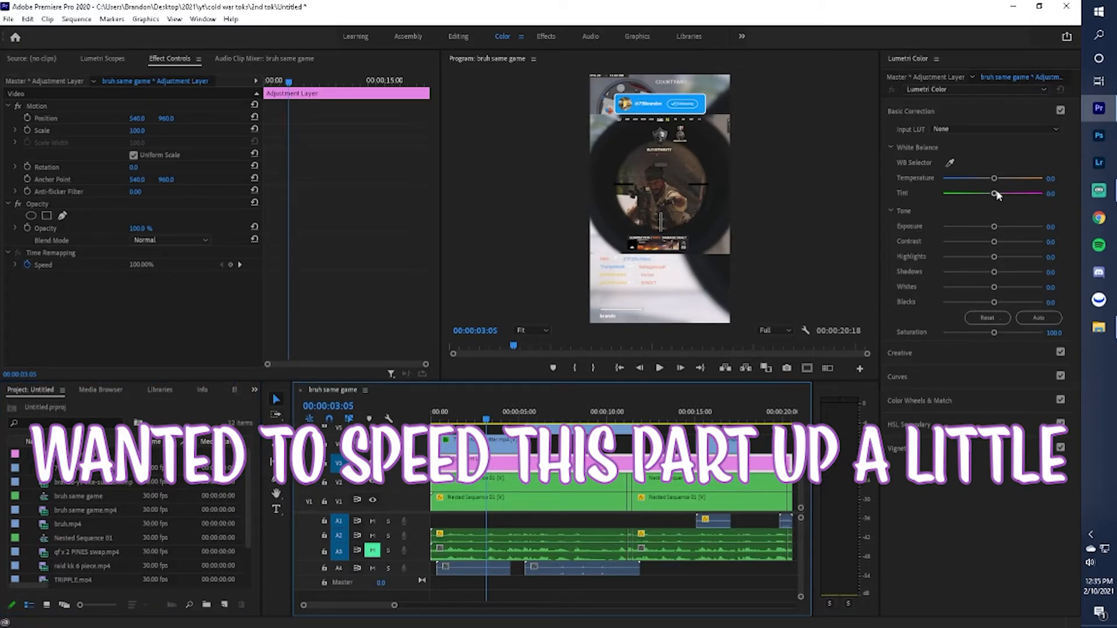
pyautogui.moveTo(994, 196); pyautogui.dragTo(989, 183)
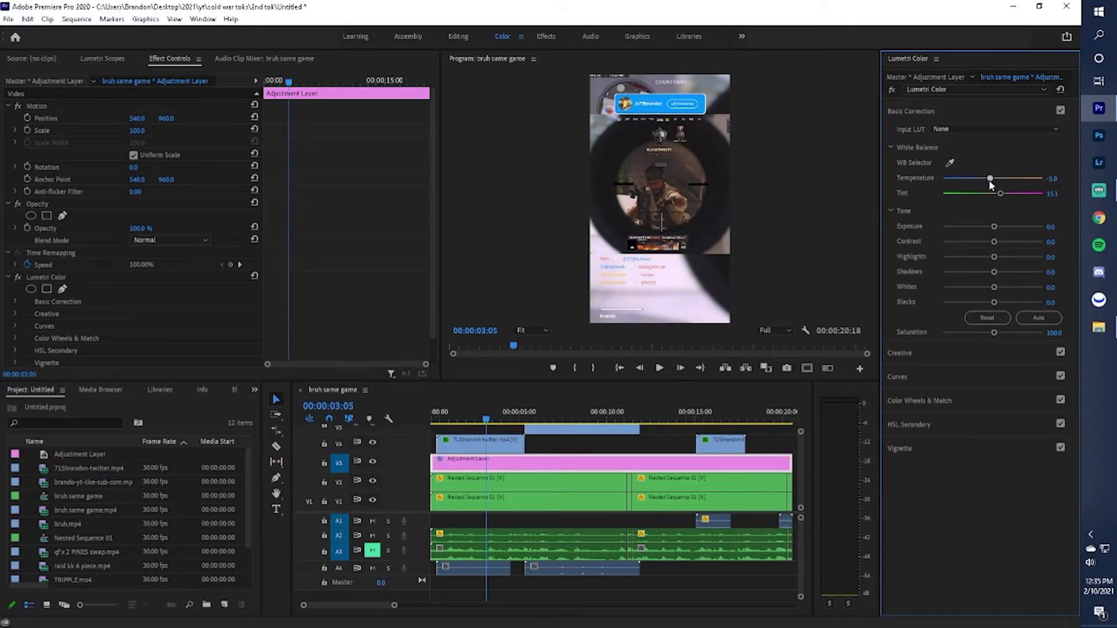
pyautogui.press('space')
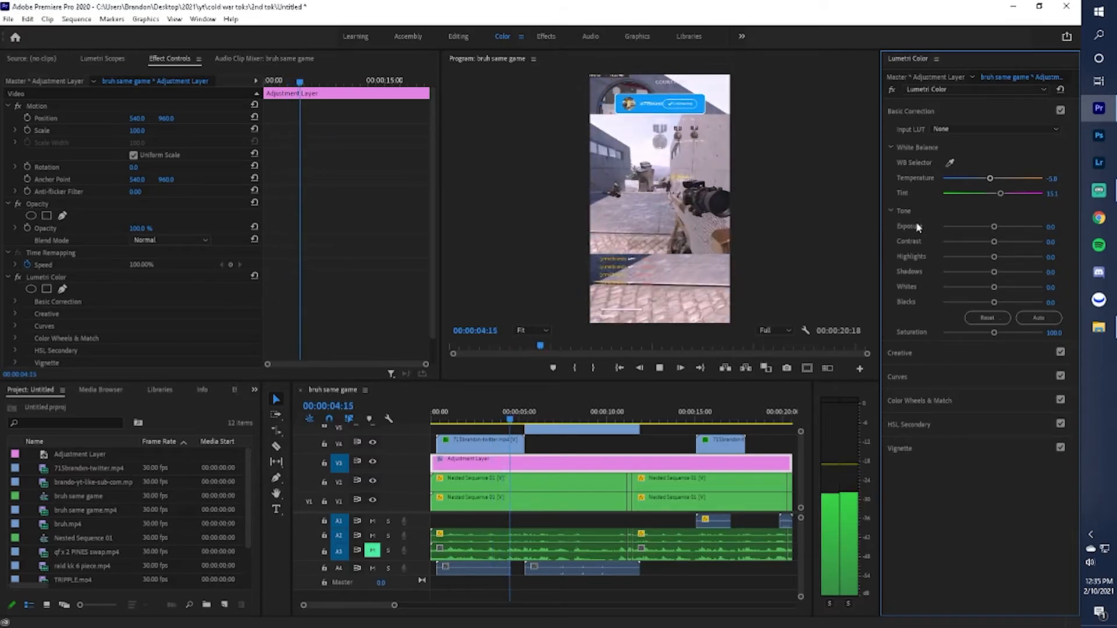
pyautogui.press('space')
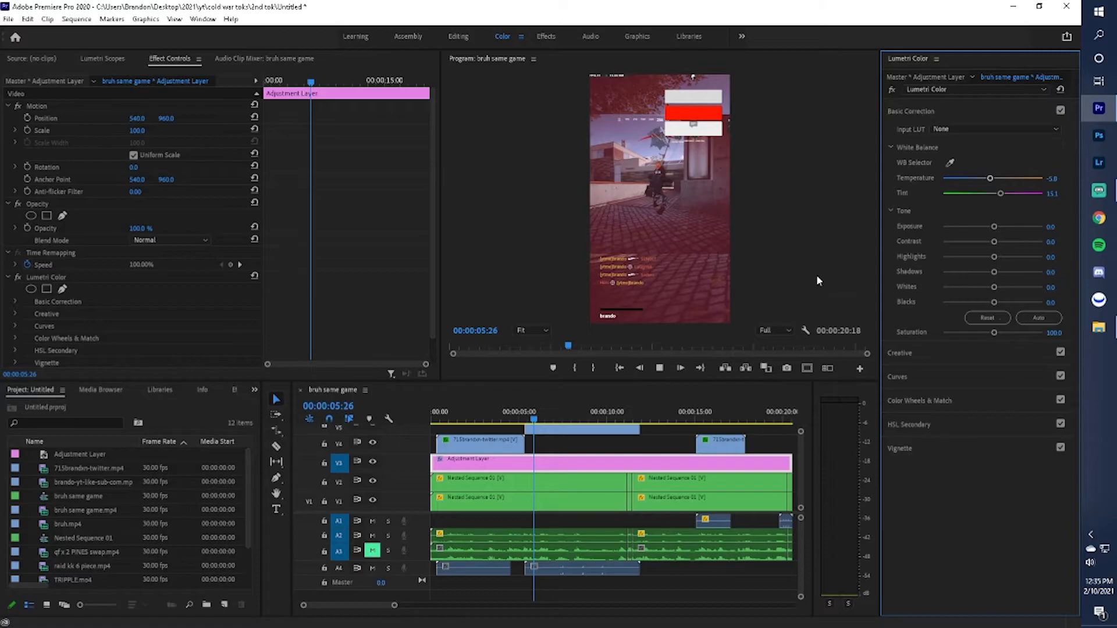
pyautogui.press('space')
pyautogui.press('space')
pyautogui.press('space')
# Set the adjustment layer's contrast to 16.3, highlights to 14.0, shadows to -12.8, whites to 5.8 and blacks to -24.4
pyautogui.press('space')
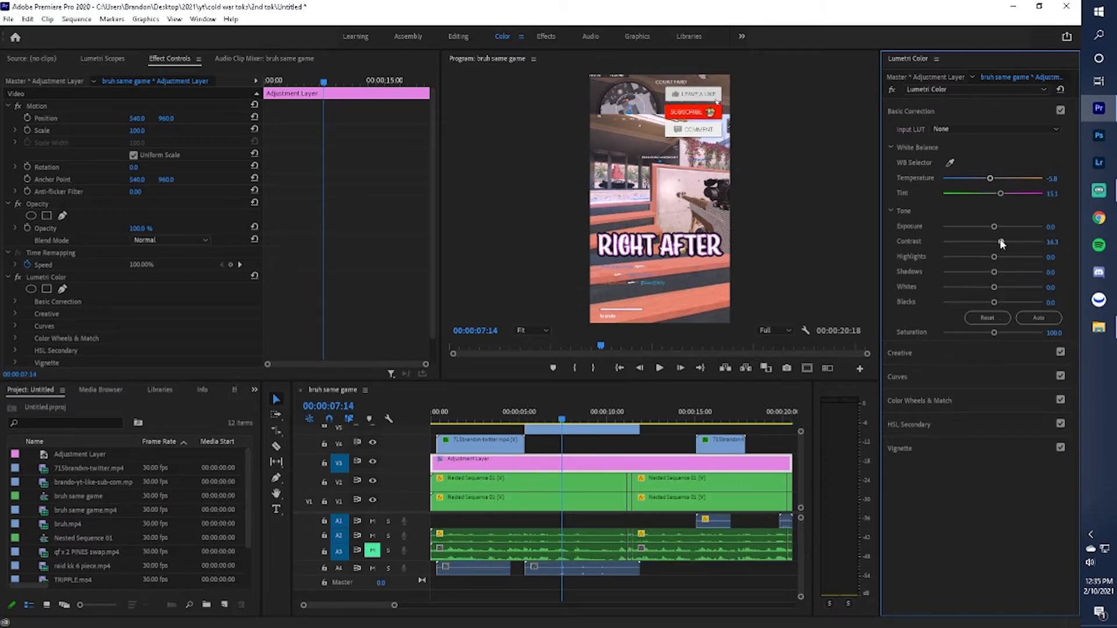
pyautogui.moveTo(995, 258); pyautogui.dragTo(1002, 290)
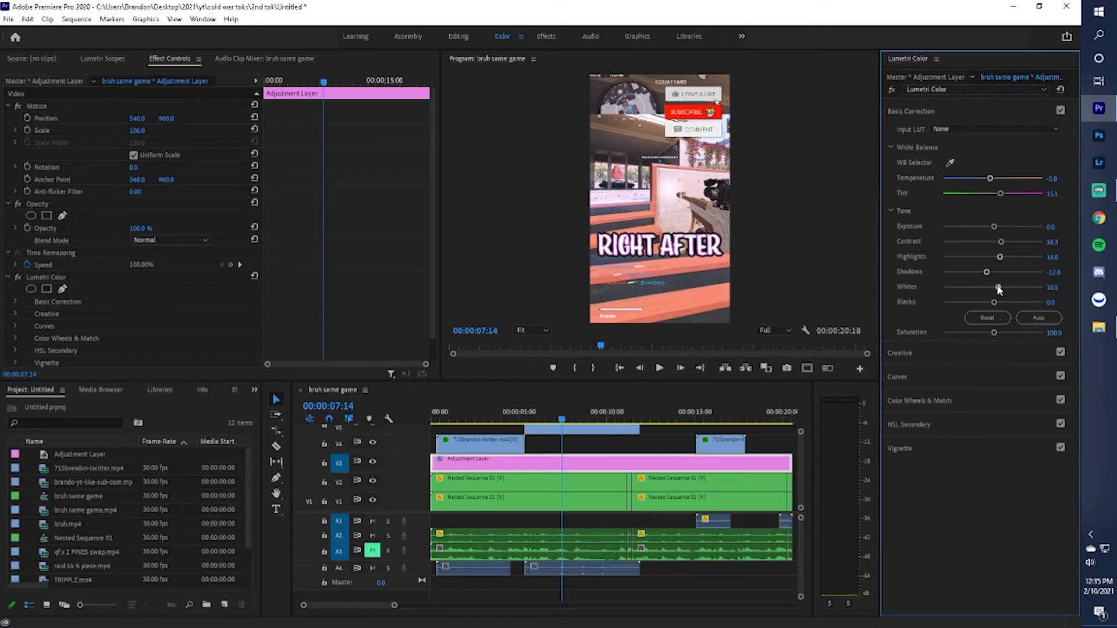
pyautogui.press('space')
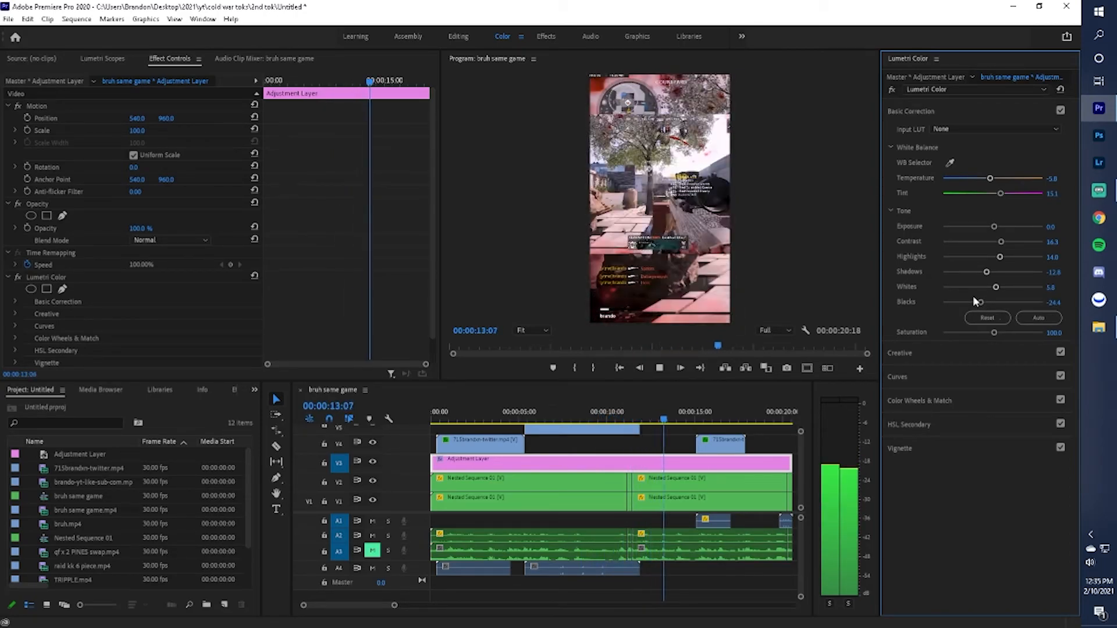
pyautogui.press('space')
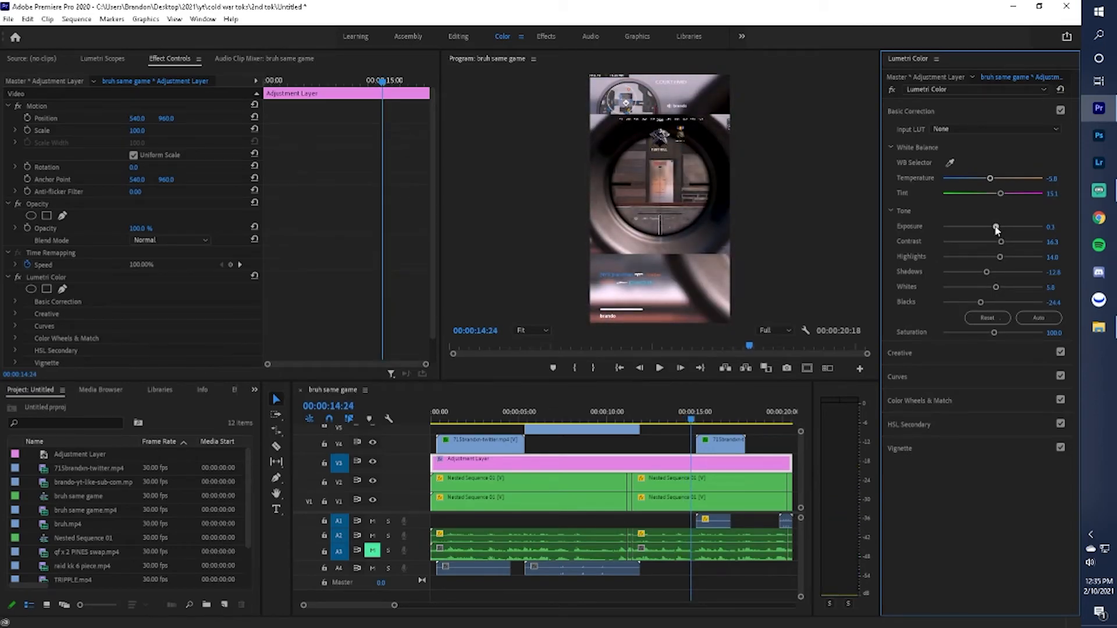
# Refine the tone to exposure 0.3, contrast 9.3 and blacks -10.5, and play back the graded sequence
pyautogui.press('space')
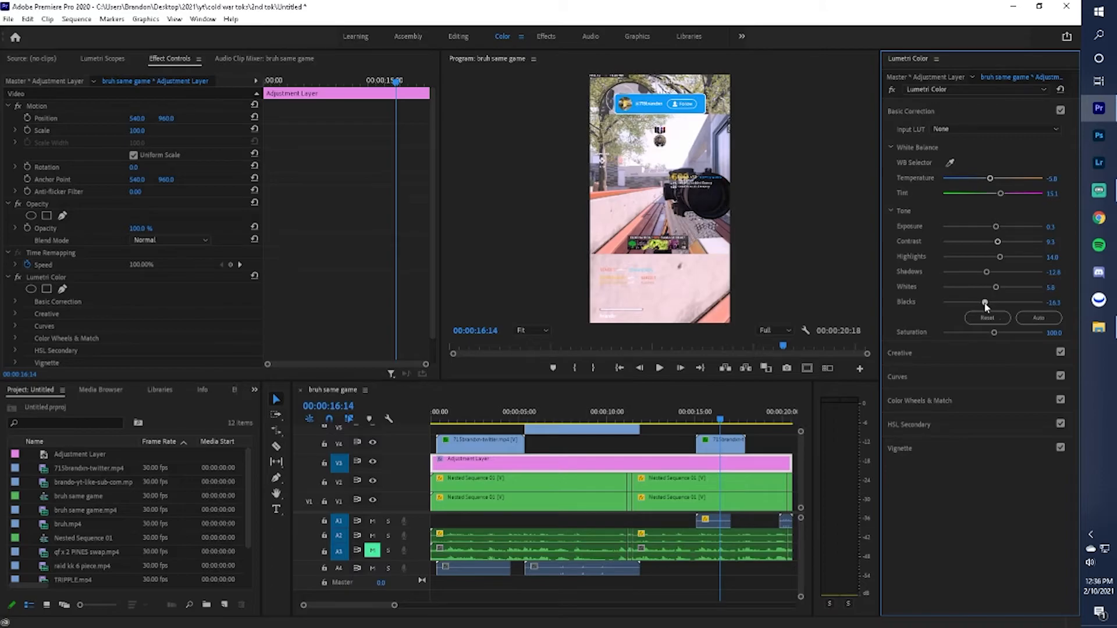
pyautogui.moveTo(987, 303); pyautogui.dragTo(988, 303)
pyautogui.press('space')
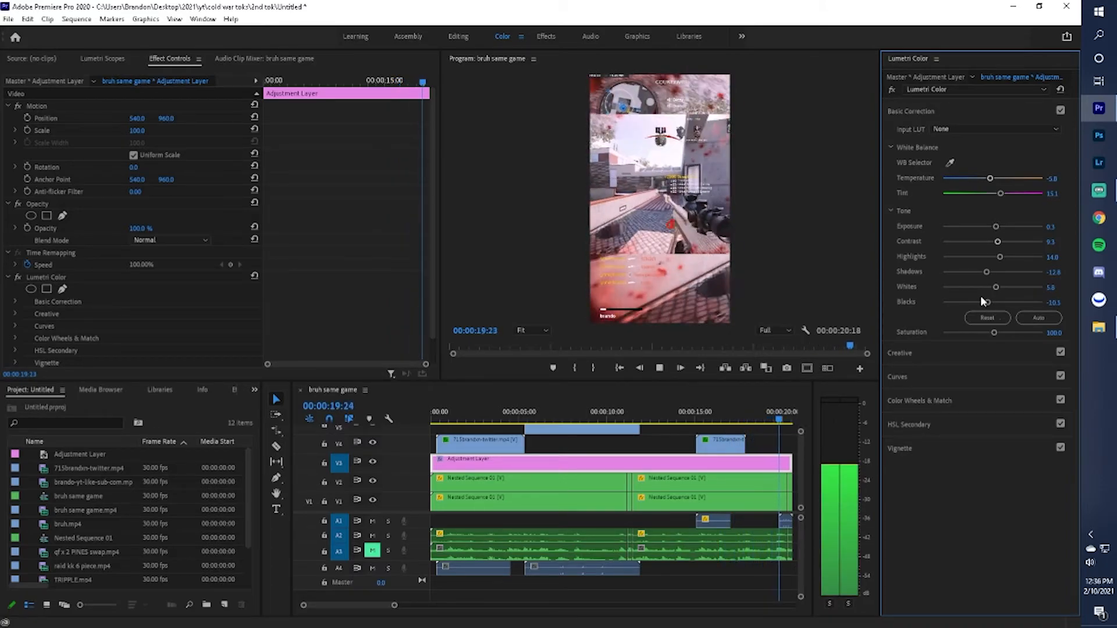
pyautogui.scroll(-2, 507, 424)
pyautogui.scroll(5, 503, 426)
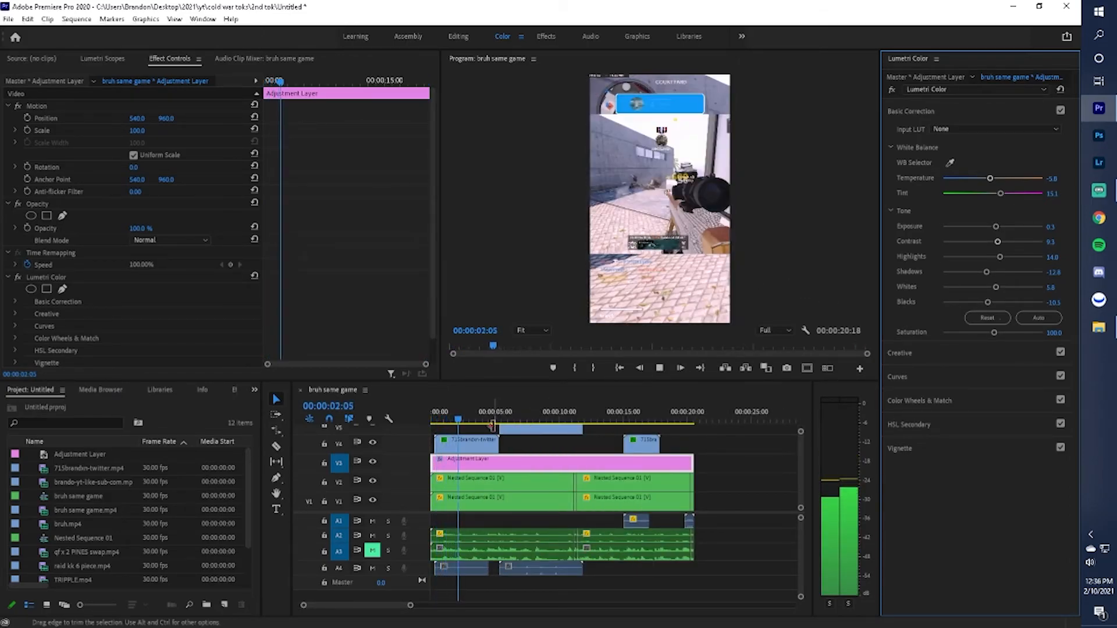
pyautogui.press('space')
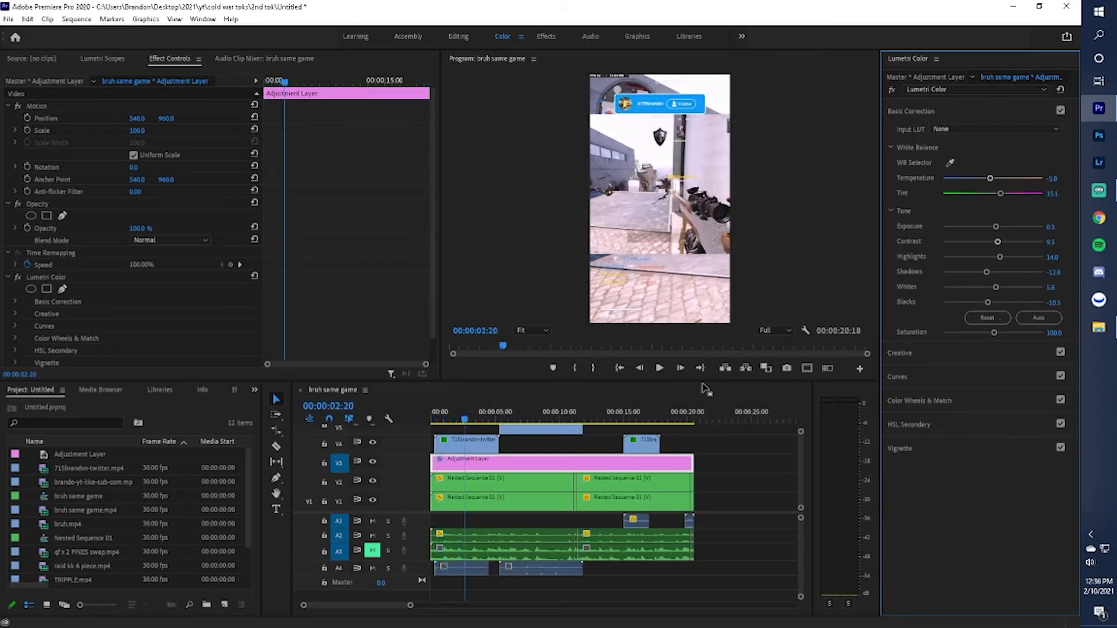
# Set the creative adjustments to sharpen 8.1, vibrance 17.4 and saturation 112.8, and preview them around the caption
pyautogui.click(949, 375)
pyautogui.click(975, 215)
pyautogui.click(947, 157)
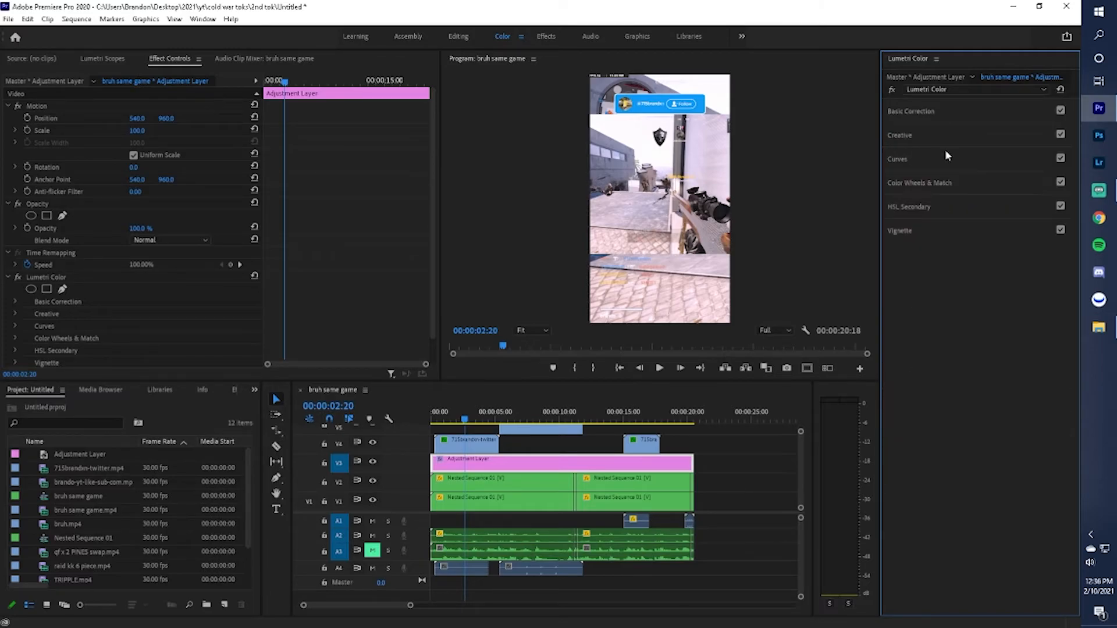
pyautogui.click(947, 136)
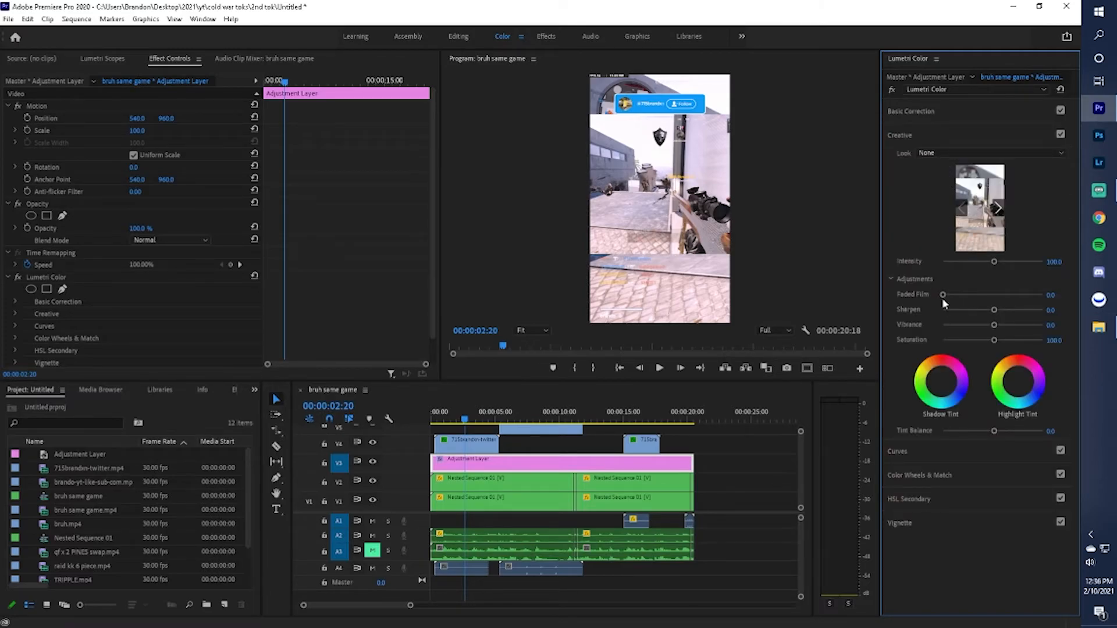
pyautogui.moveTo(943, 296)
pyautogui.mouseDown()
pyautogui.moveTo(1033, 298)
pyautogui.moveTo(938, 296)
pyautogui.mouseUp()
pyautogui.moveTo(994, 325)
pyautogui.mouseDown()
pyautogui.moveTo(997, 341)
pyautogui.moveTo(997, 312)
pyautogui.mouseUp()
pyautogui.press('space')
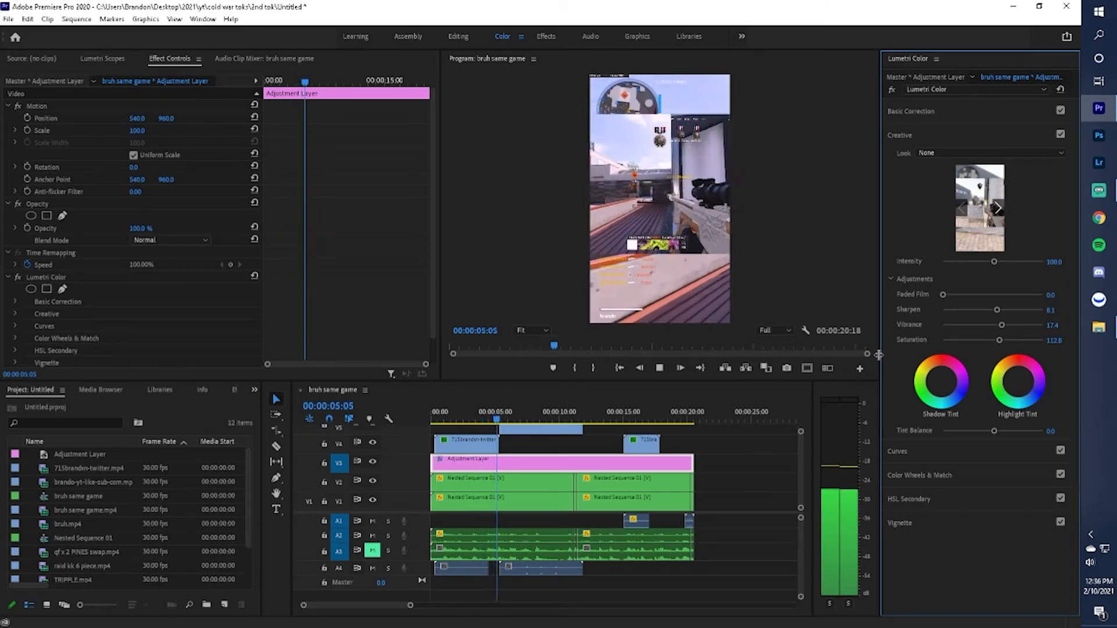
pyautogui.press('space')
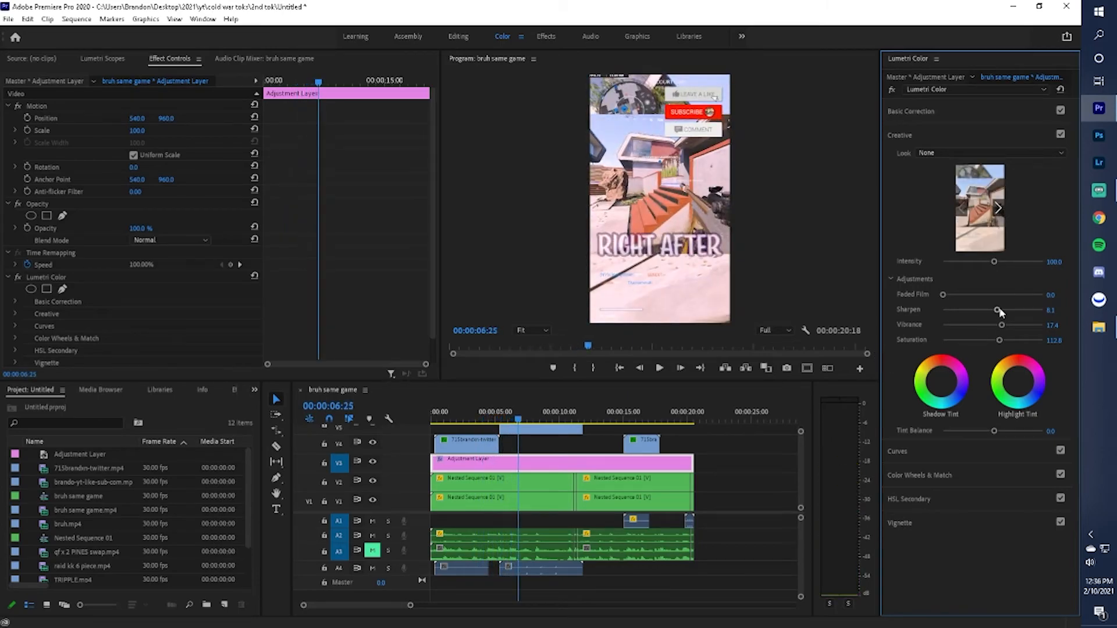
pyautogui.press('space')
pyautogui.press('space')
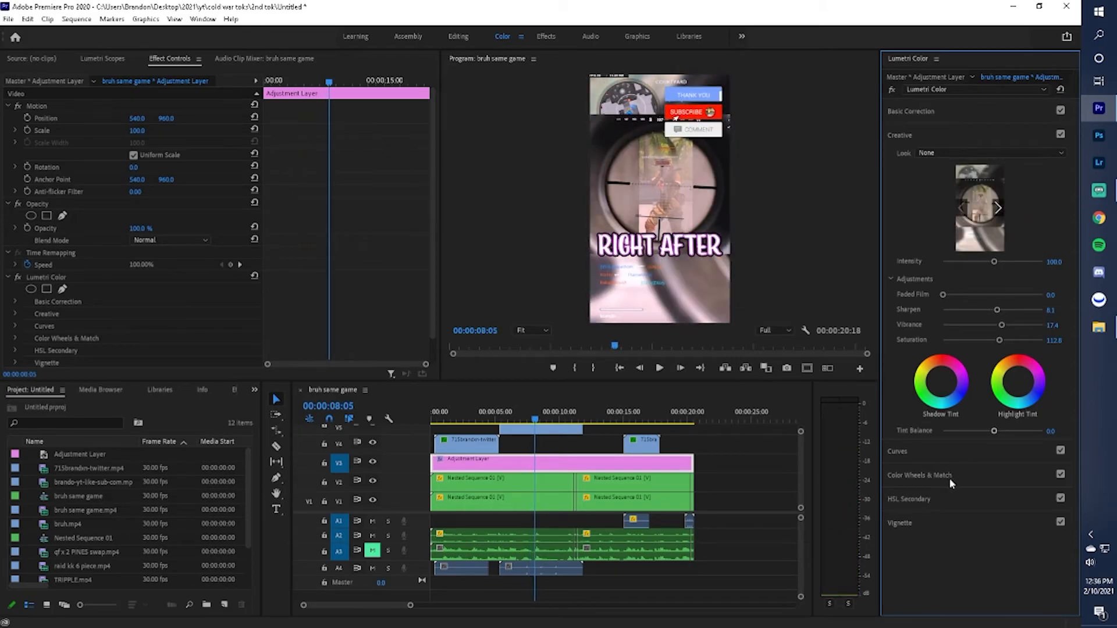
# Look through the Curves, HSL Secondary and Vignette settings of the Lumetri Color effect
pyautogui.click(927, 452)
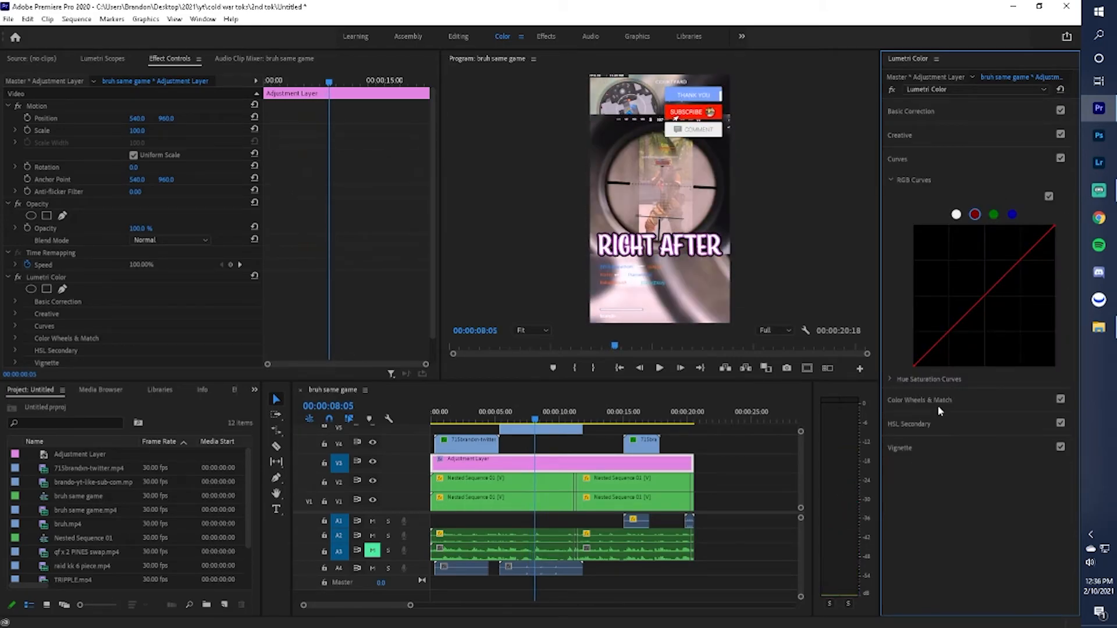
pyautogui.click(925, 400)
pyautogui.click(931, 396)
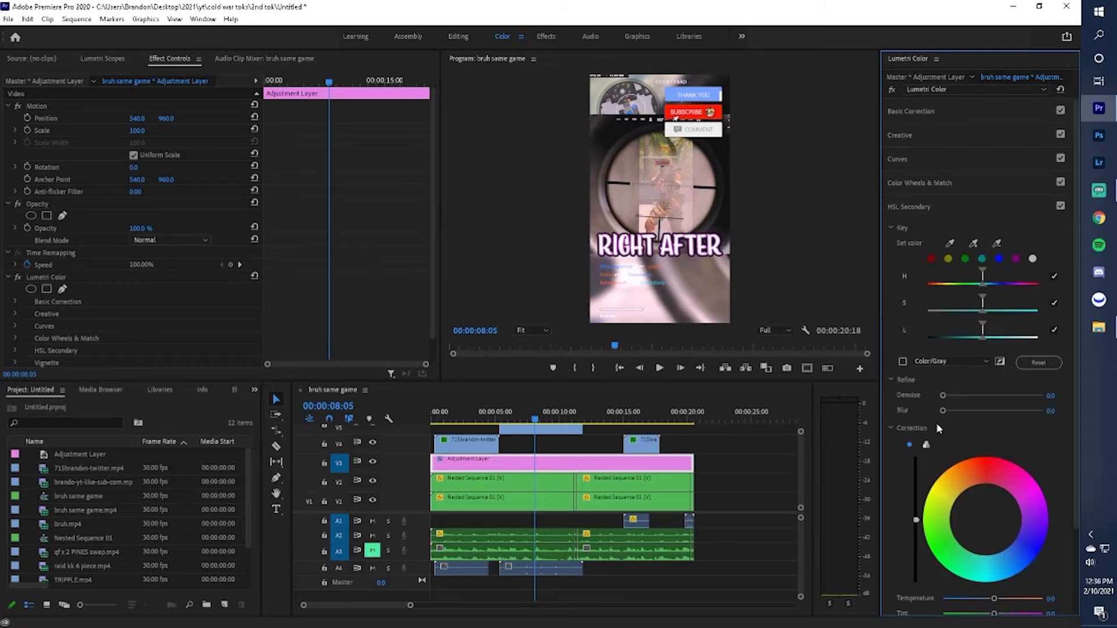
pyautogui.scroll(-2, 1059, 402)
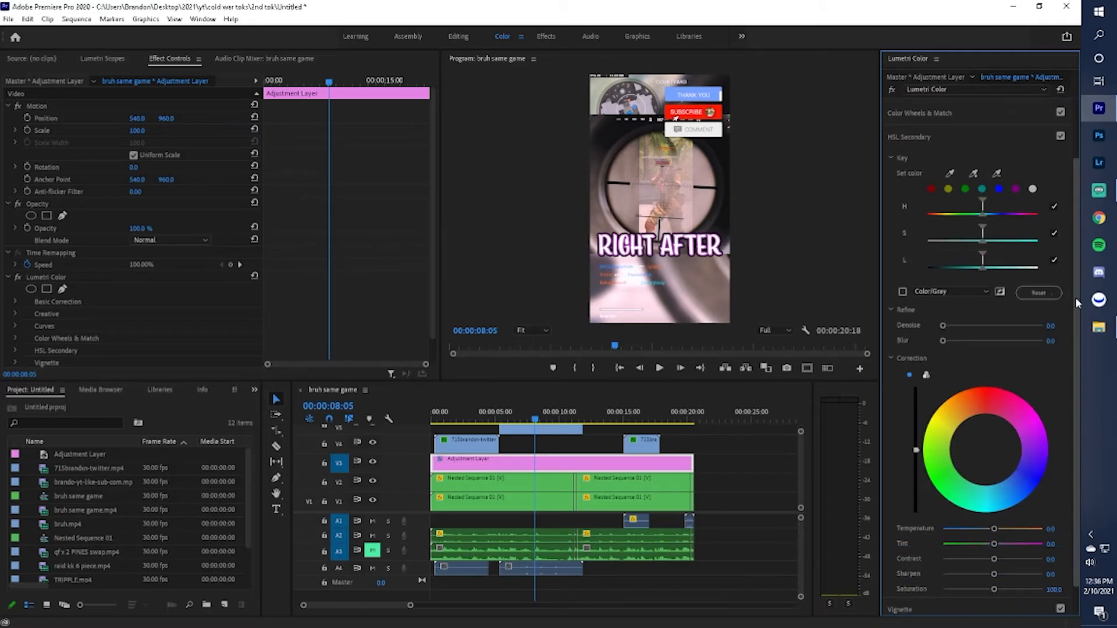
pyautogui.click(917, 577)
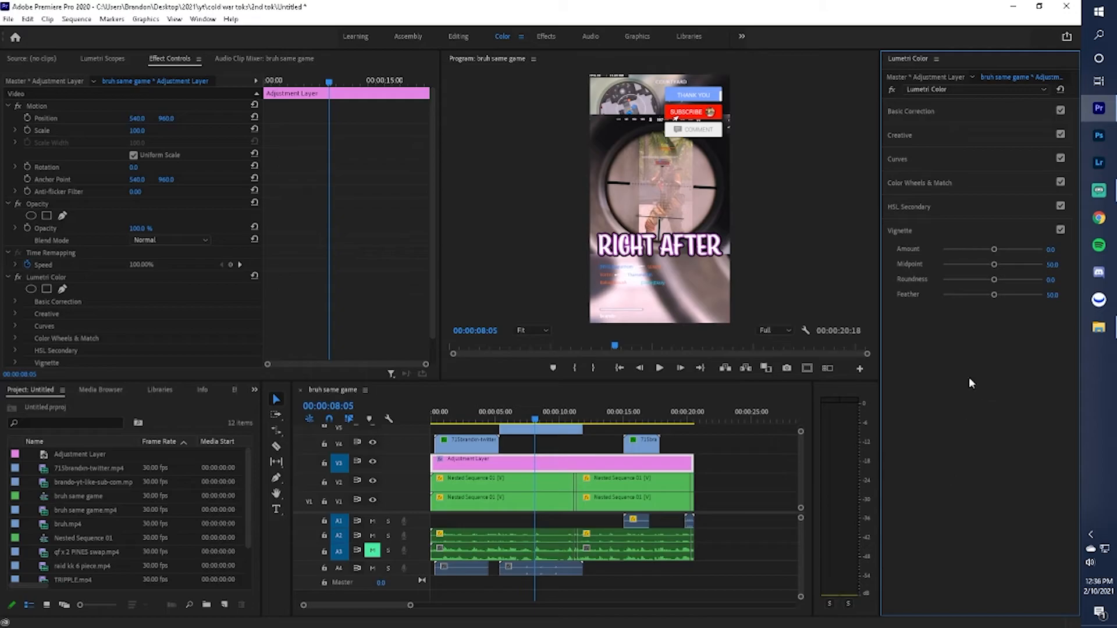
# Play back the grade and repeatedly toggle the visibility of adjustment layer track V3 to compare before and after
pyautogui.press('space')
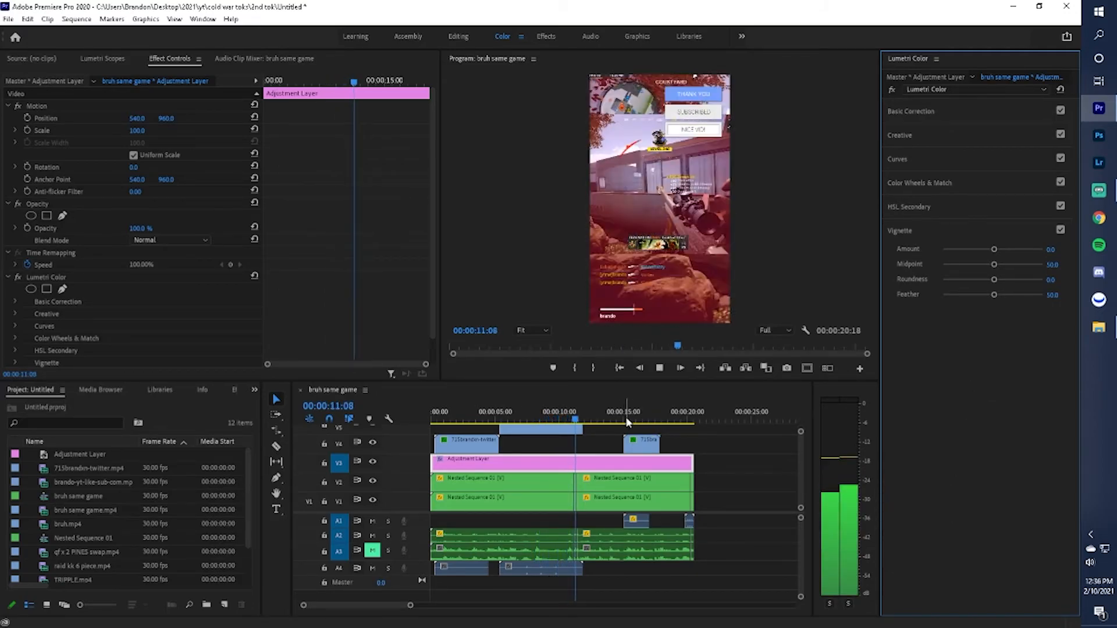
pyautogui.press('space')
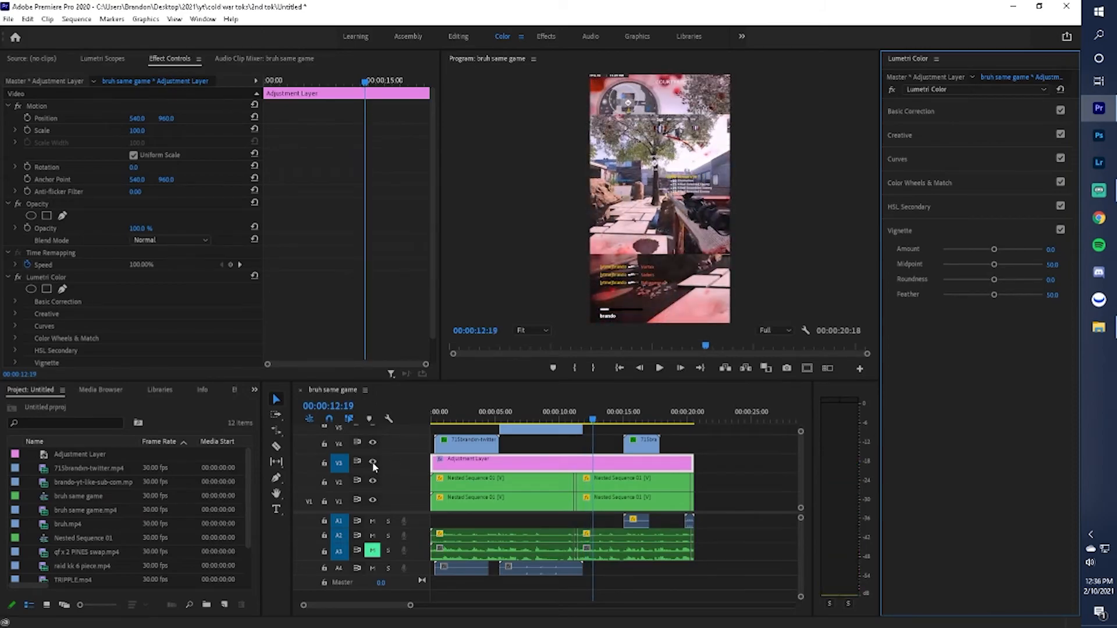
pyautogui.click(373, 463)
pyautogui.click(373, 463)
pyautogui.click(373, 463)
pyautogui.click(373, 463)
pyautogui.click(373, 463)
pyautogui.click(373, 463)
pyautogui.click(373, 463)
pyautogui.press('space')
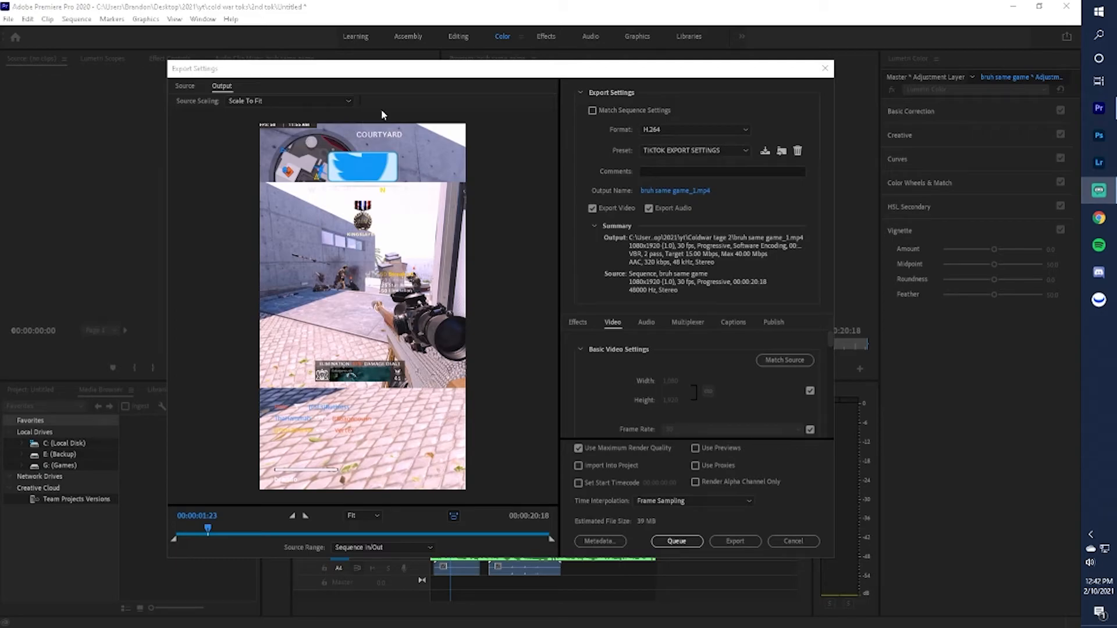
# Review the available export formats, keeping H.264, and switch source matching for the frame size off and back on
pyautogui.click(660, 136)
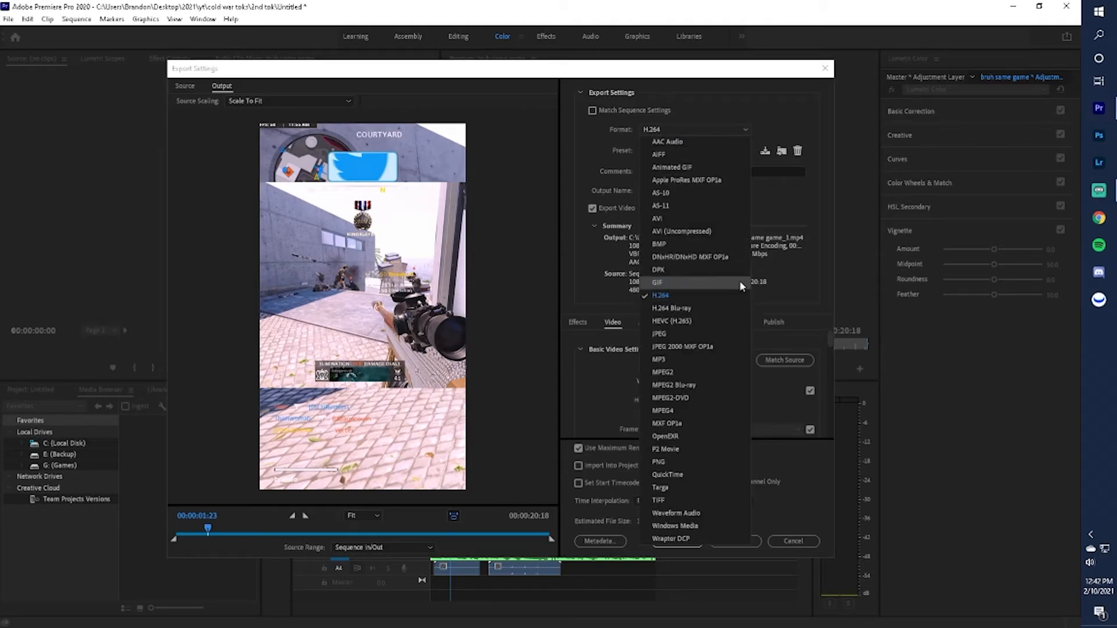
pyautogui.click(784, 198)
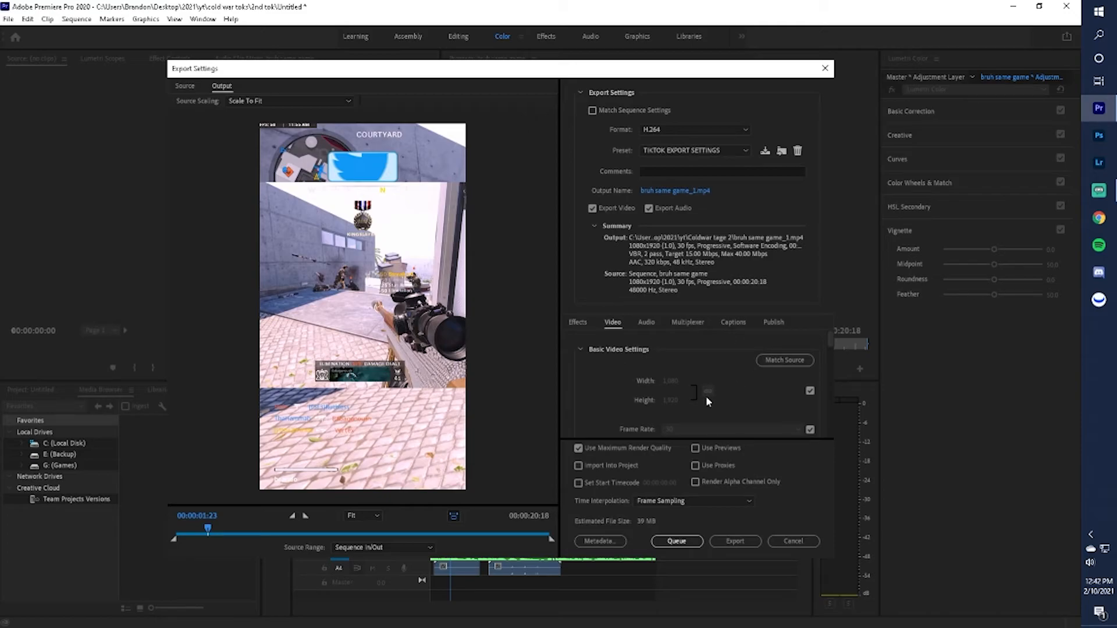
pyautogui.click(811, 391)
pyautogui.click(804, 390)
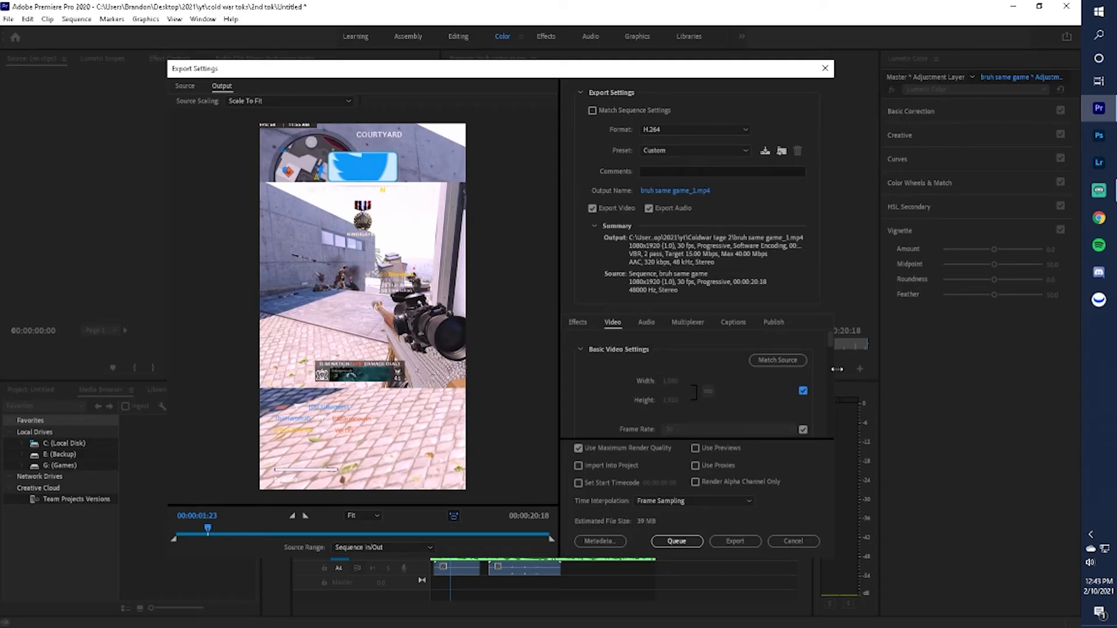
# Try a custom 60 fps export frame rate, set it back to 30 fps and match it to the source again
pyautogui.scroll(-3, 829, 343)
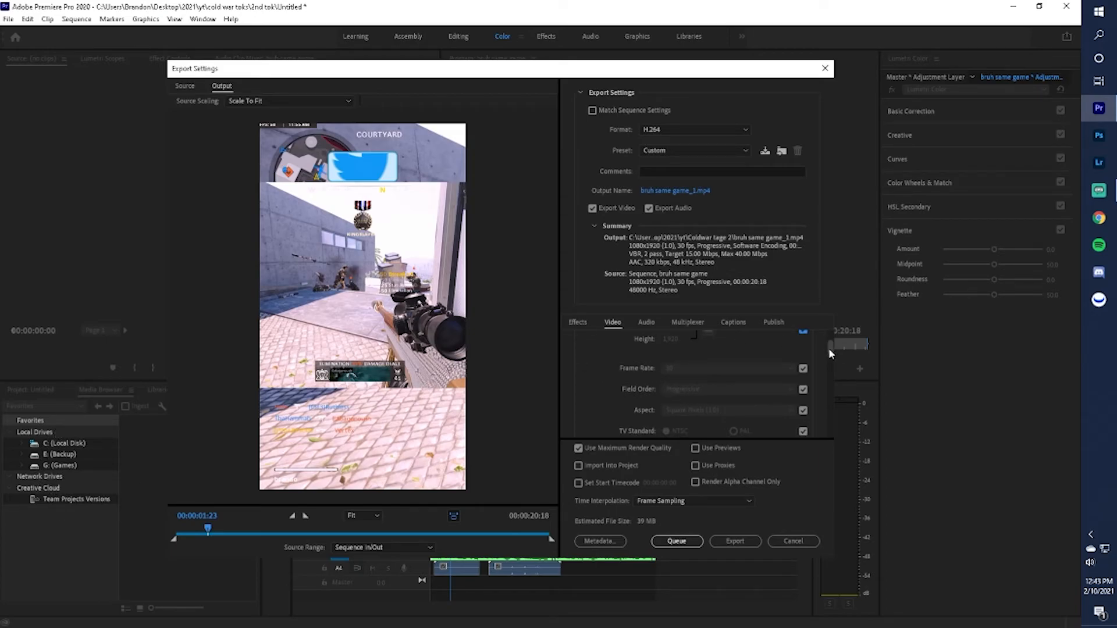
pyautogui.click(803, 368)
pyautogui.click(768, 368)
pyautogui.click(700, 544)
pyautogui.click(794, 368)
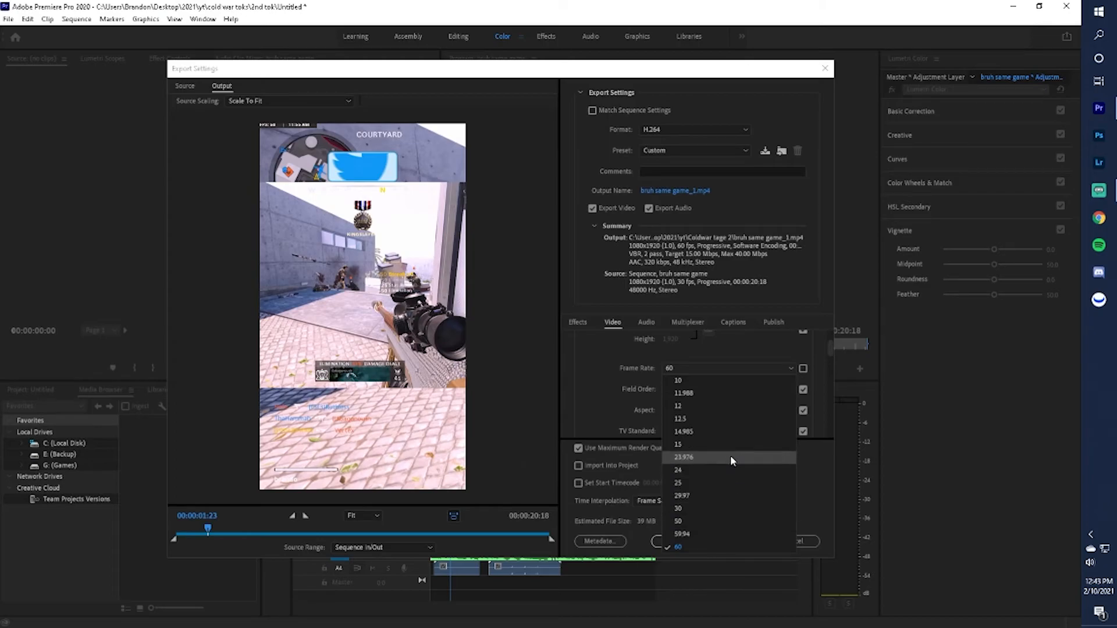
pyautogui.click(727, 509)
pyautogui.click(803, 368)
# Review the encoding performance, profile and level options, keeping Software Encoding, High and 4.2
pyautogui.moveTo(829, 347); pyautogui.dragTo(829, 357)
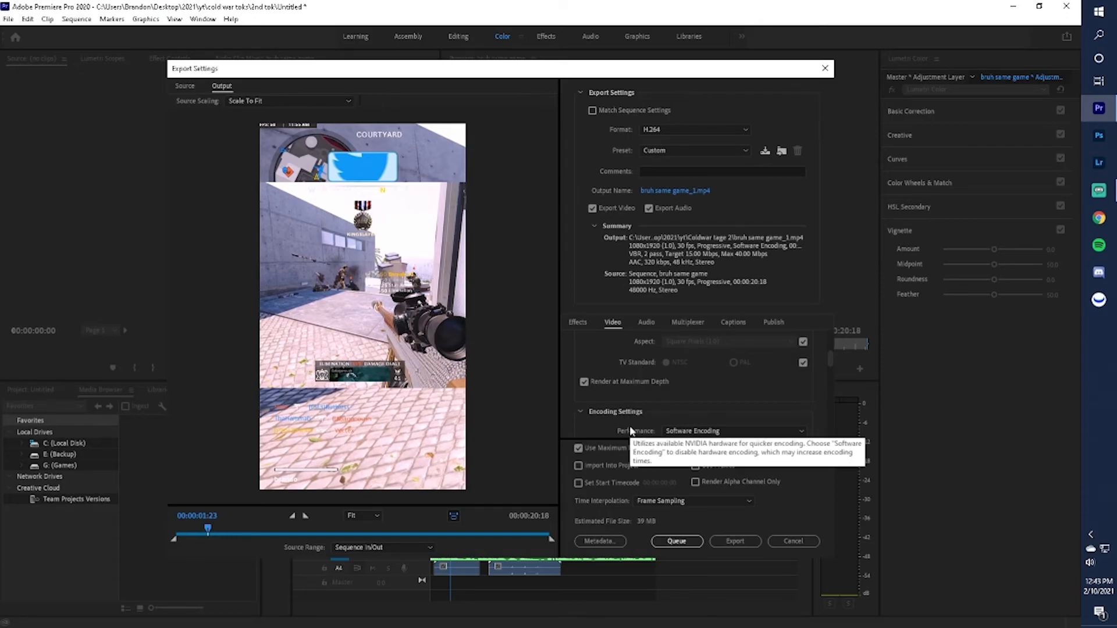
pyautogui.moveTo(831, 361); pyautogui.dragTo(829, 367)
pyautogui.click(763, 377)
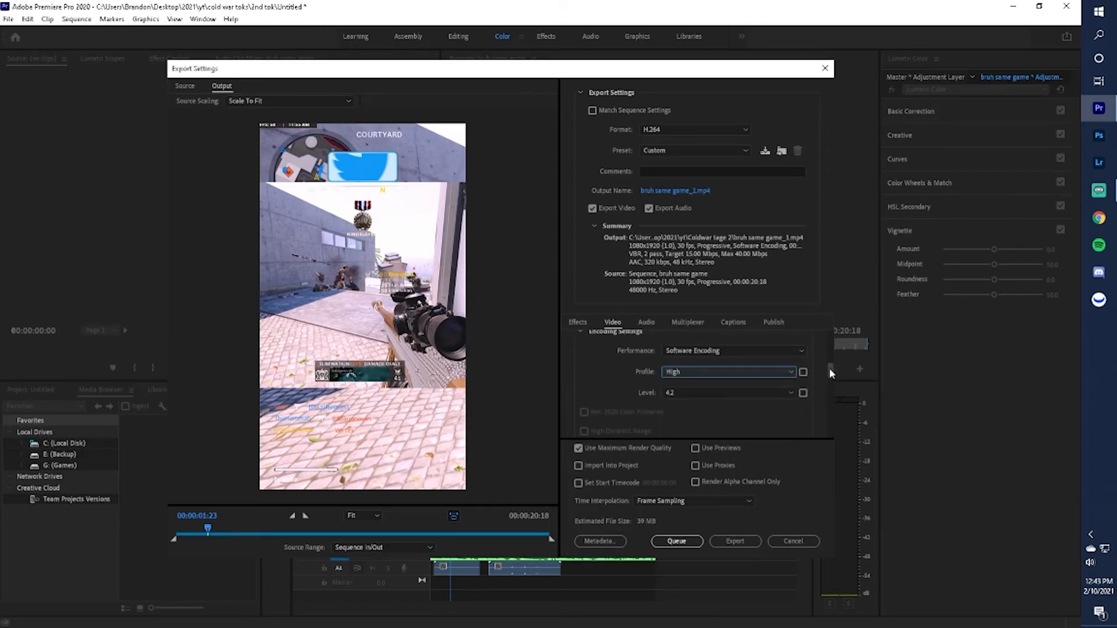
pyautogui.click(787, 389)
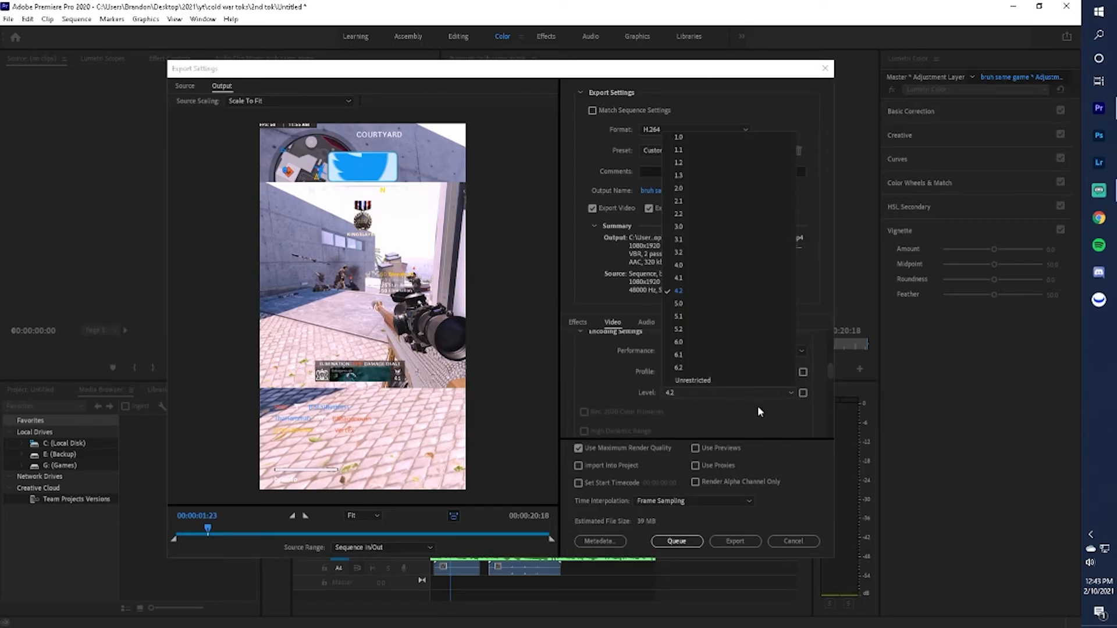
pyautogui.click(807, 424)
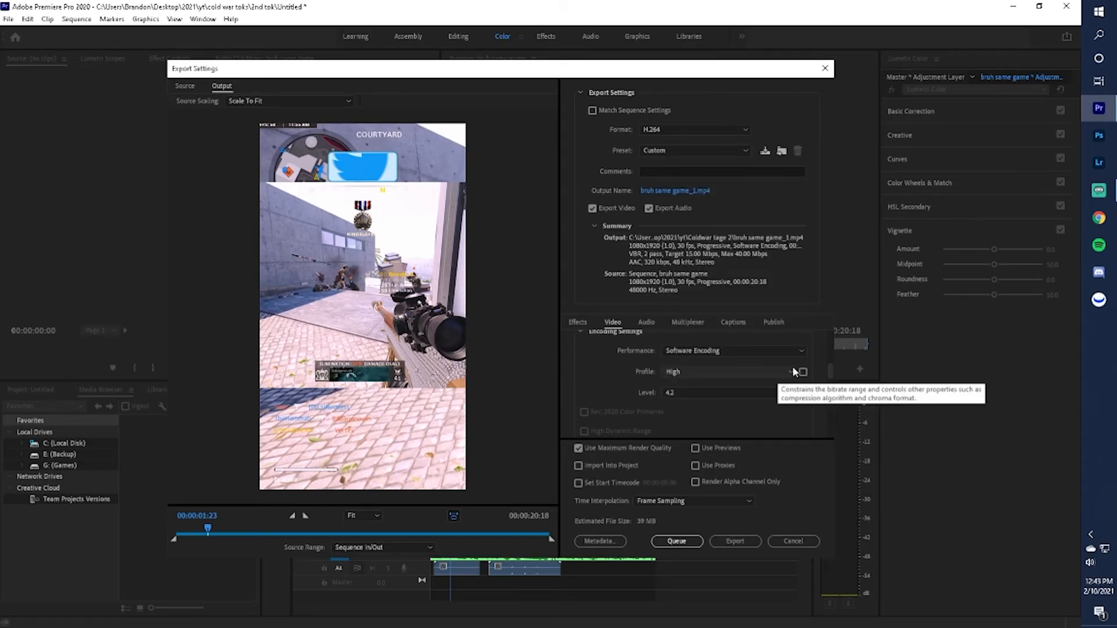
pyautogui.moveTo(830, 368); pyautogui.dragTo(803, 409)
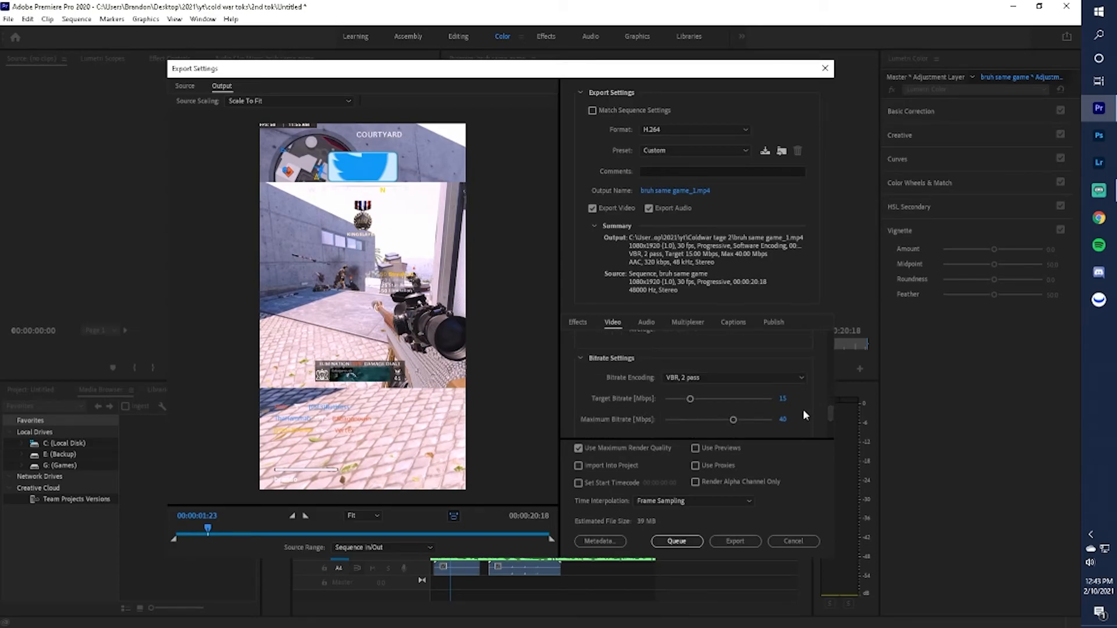
# Try VBR, 1 pass as the bitrate encoding and switch it back to VBR, 2 pass
pyautogui.click(779, 377)
pyautogui.click(780, 378)
pyautogui.click(762, 378)
pyautogui.click(749, 402)
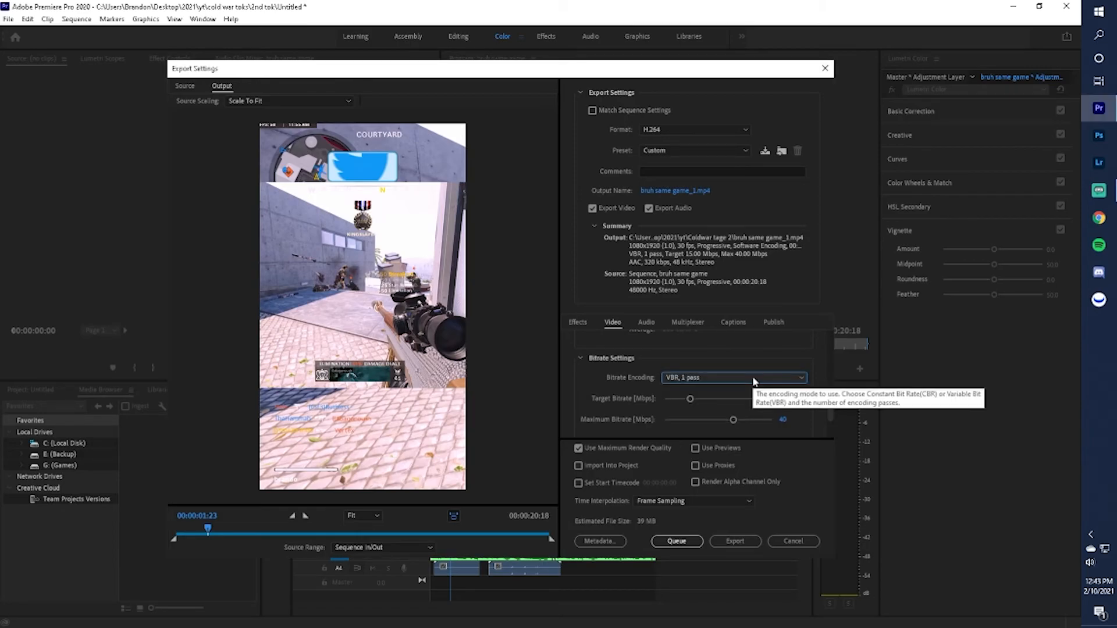
pyautogui.click(780, 377)
pyautogui.click(747, 414)
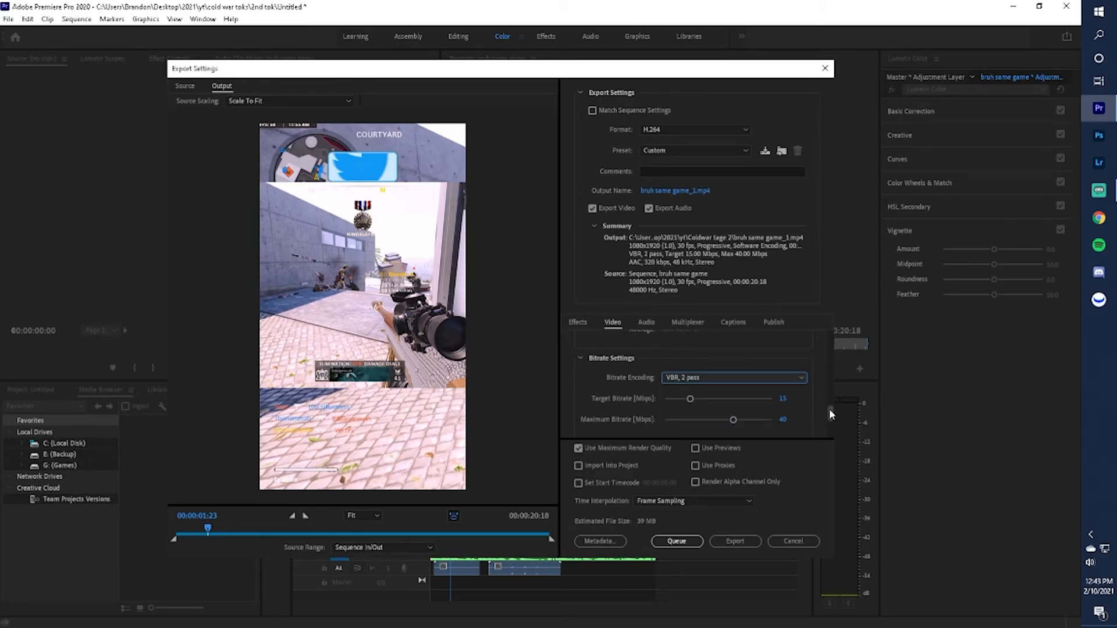
# Review the Advanced, VR Video, Render at Maximum Depth and Use Maximum Render Quality export settings
pyautogui.scroll(-2, 829, 409)
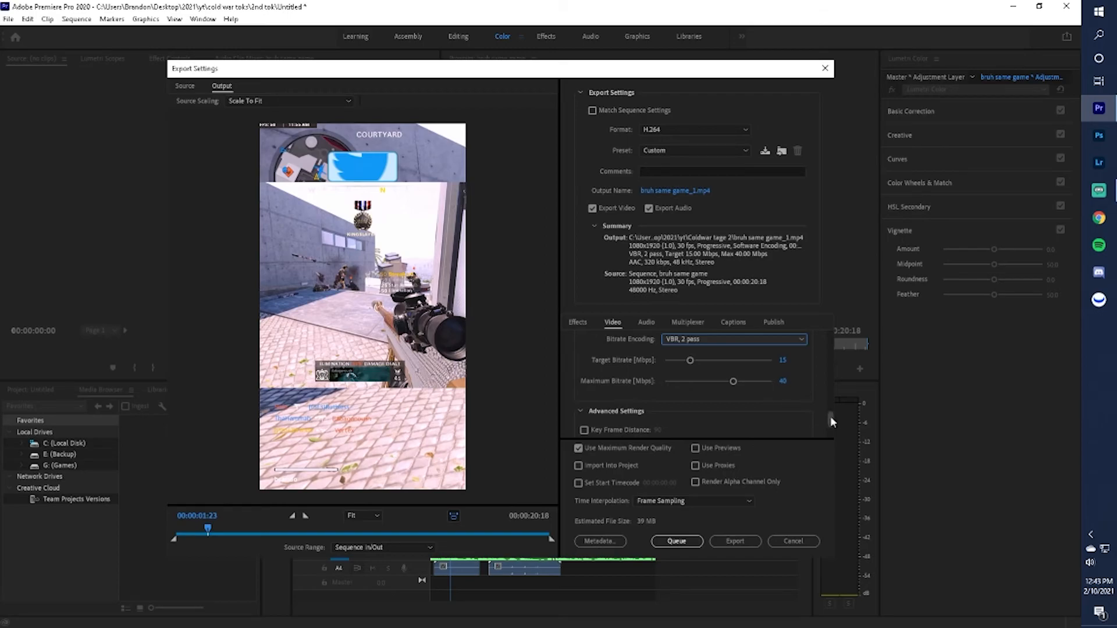
pyautogui.scroll(-3, 829, 417)
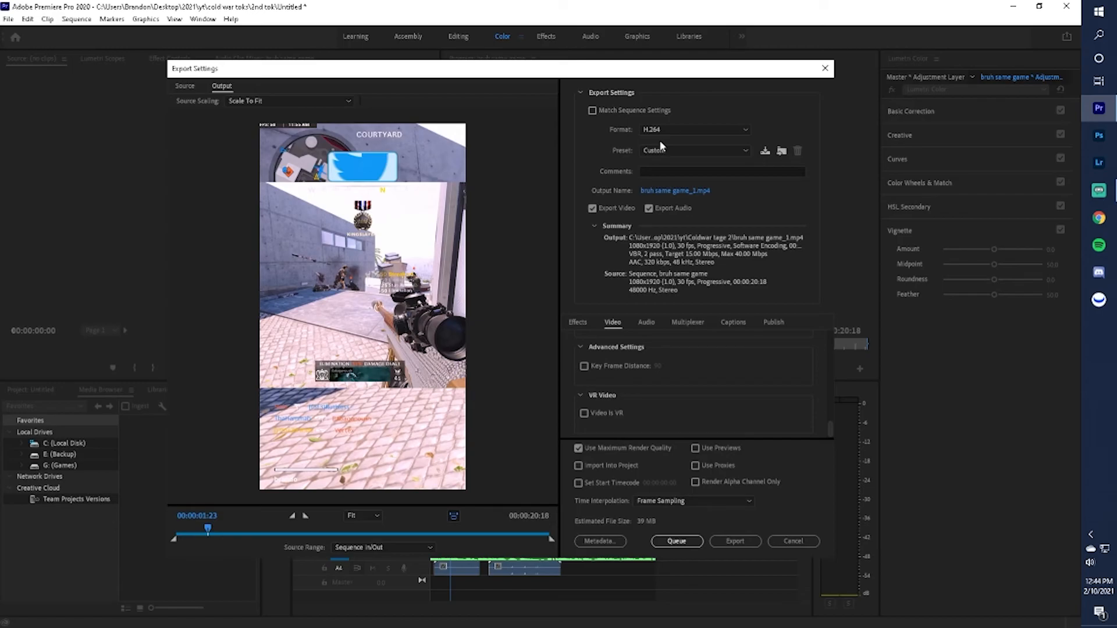
pyautogui.moveTo(829, 431); pyautogui.dragTo(760, 358)
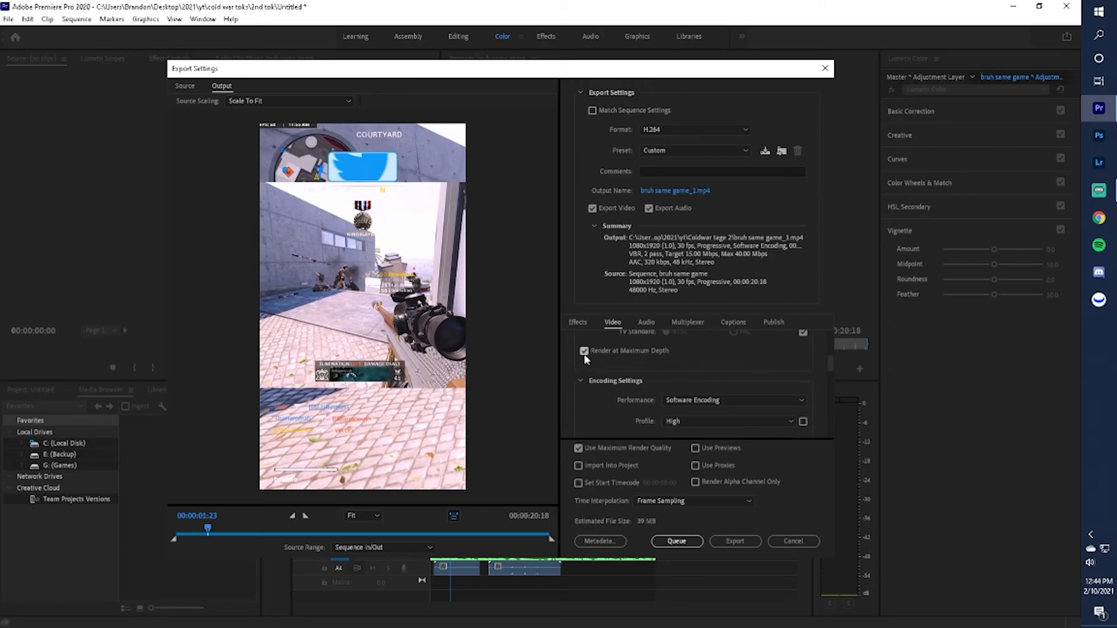
pyautogui.click(578, 449)
pyautogui.scroll(-8, 829, 367)
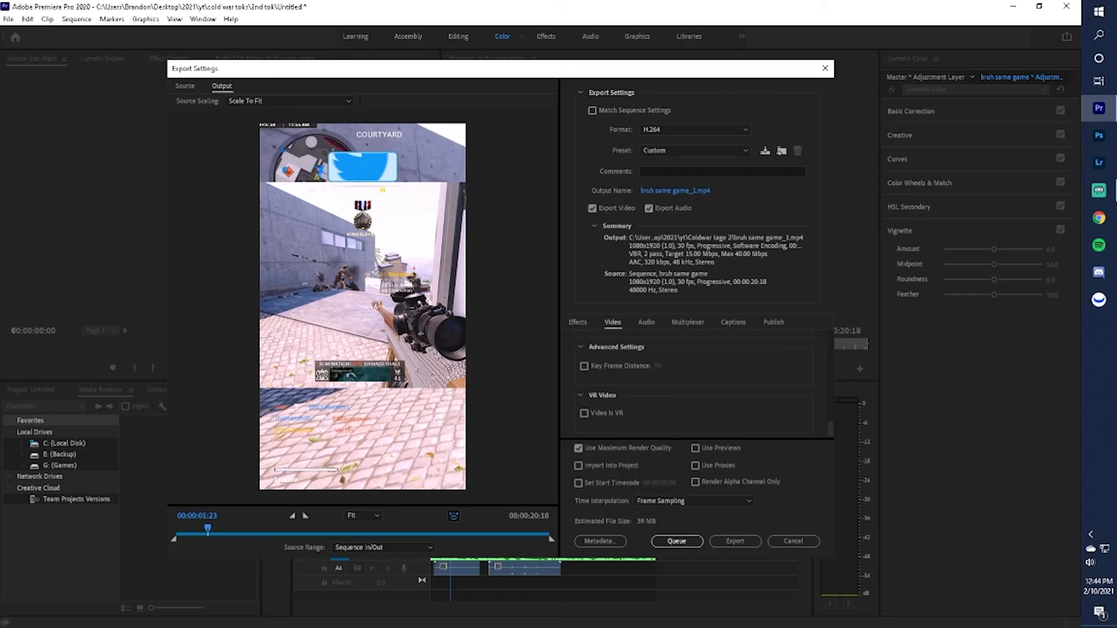
pyautogui.click(1099, 189)
pyautogui.moveTo(674, 64); pyautogui.dragTo(1116, 63)
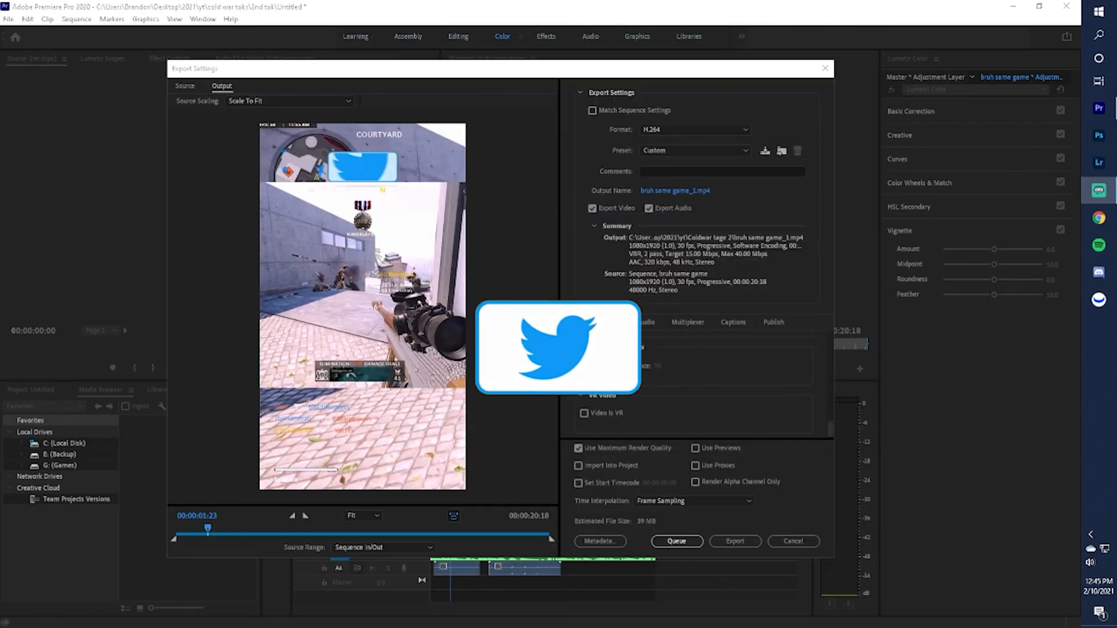
# Scrub the export preview to 00:00:03:08 to inspect the Twitter follow overlay
pyautogui.moveTo(209, 524); pyautogui.dragTo(235, 527)
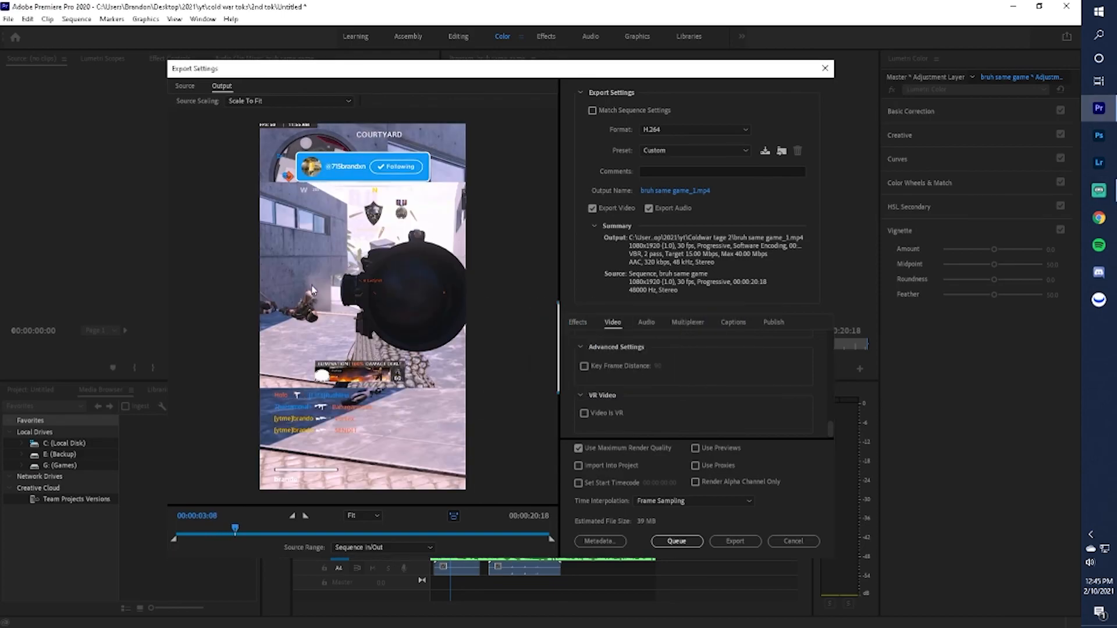